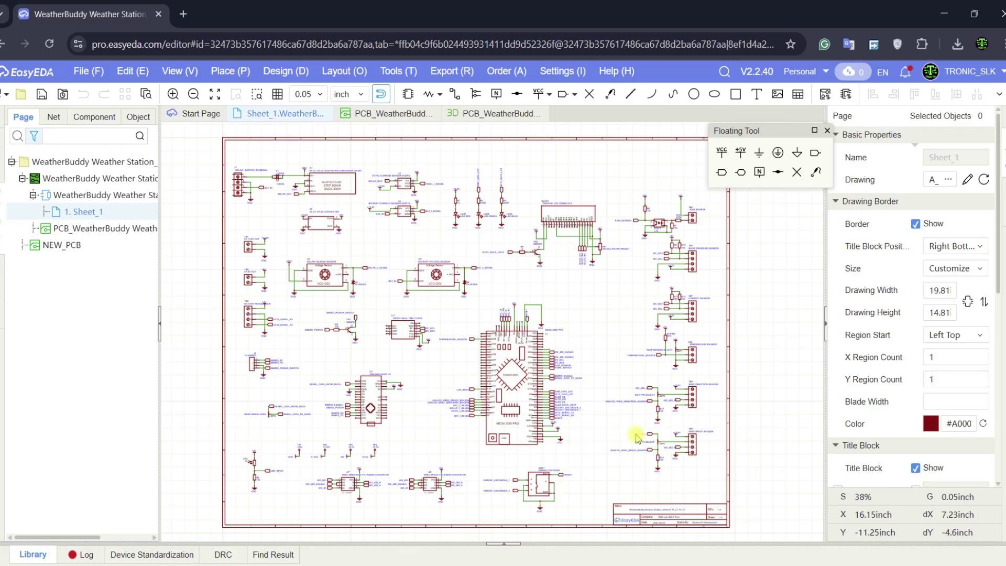
Examine the WeatherBuddy weather station's schematic sheet and compare it with its PCB layout.
left_click(365, 114)
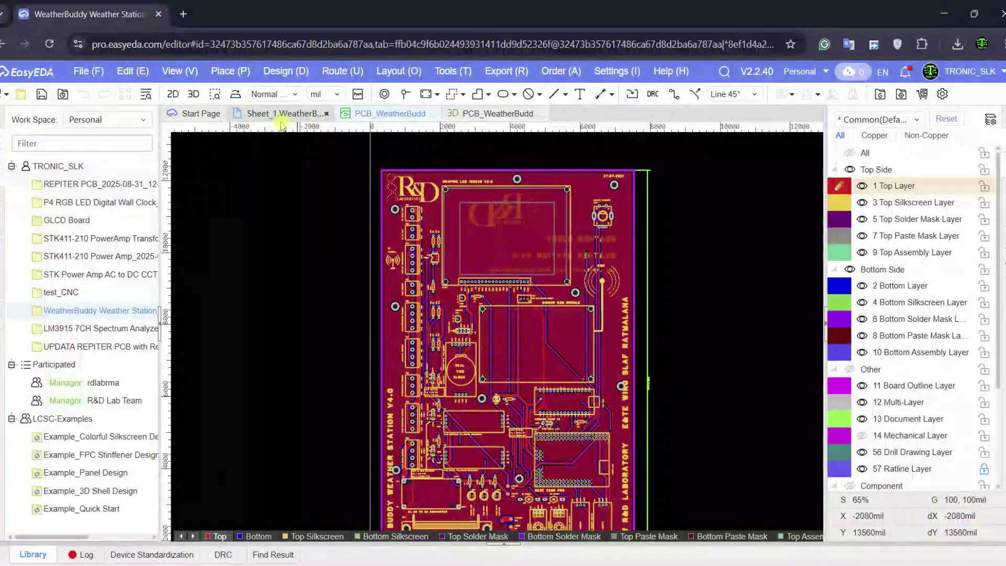
left_click(278, 115)
scroll(270, 219, "up", 2)
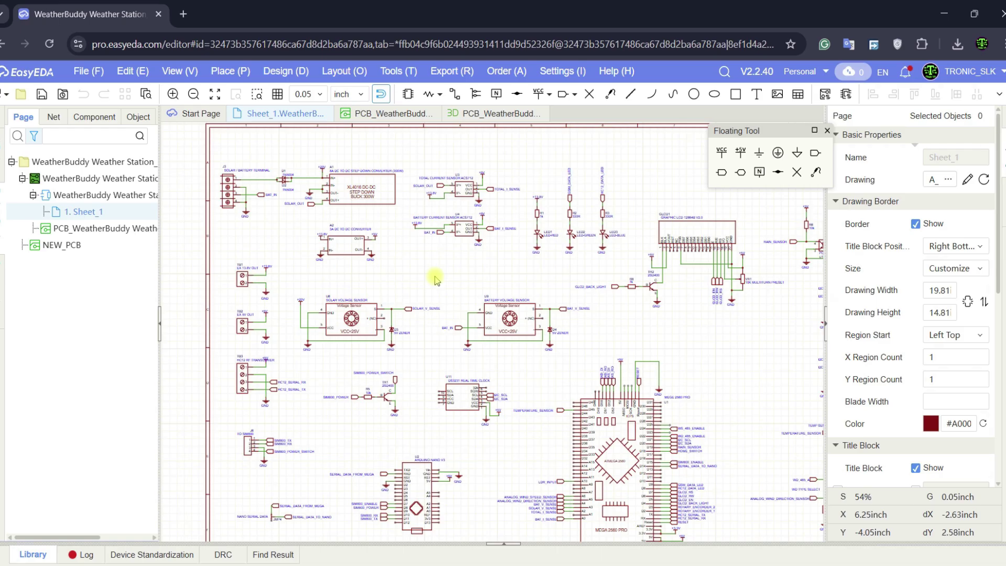
scroll(634, 305, "down", 3)
scroll(634, 306, "right", 2)
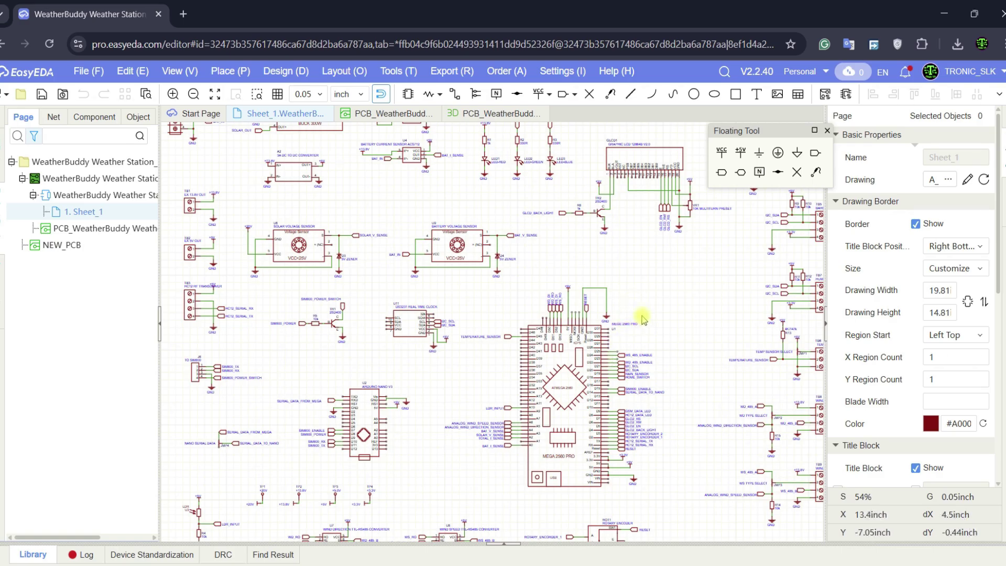
scroll(641, 314, "down", 2)
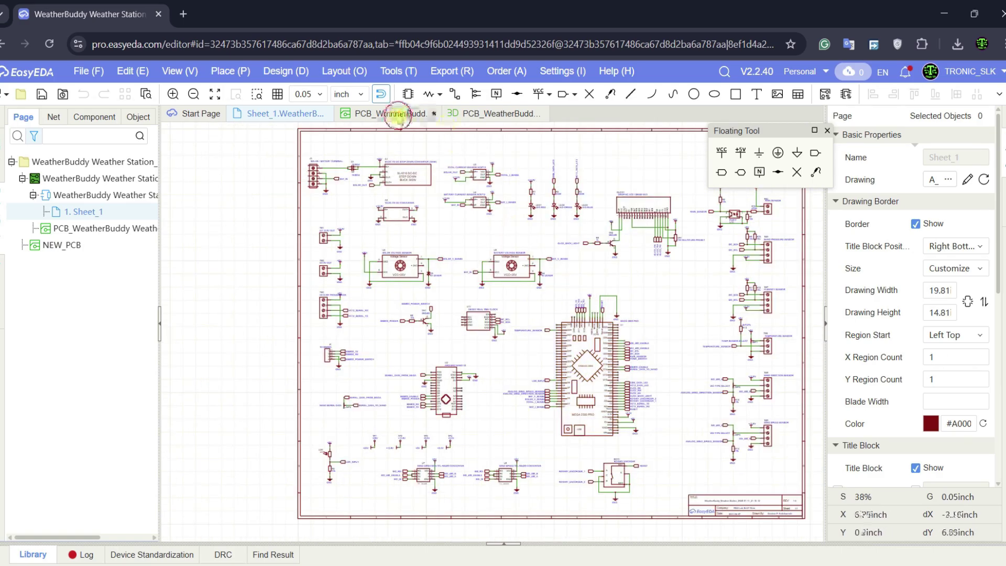
left_click(398, 114)
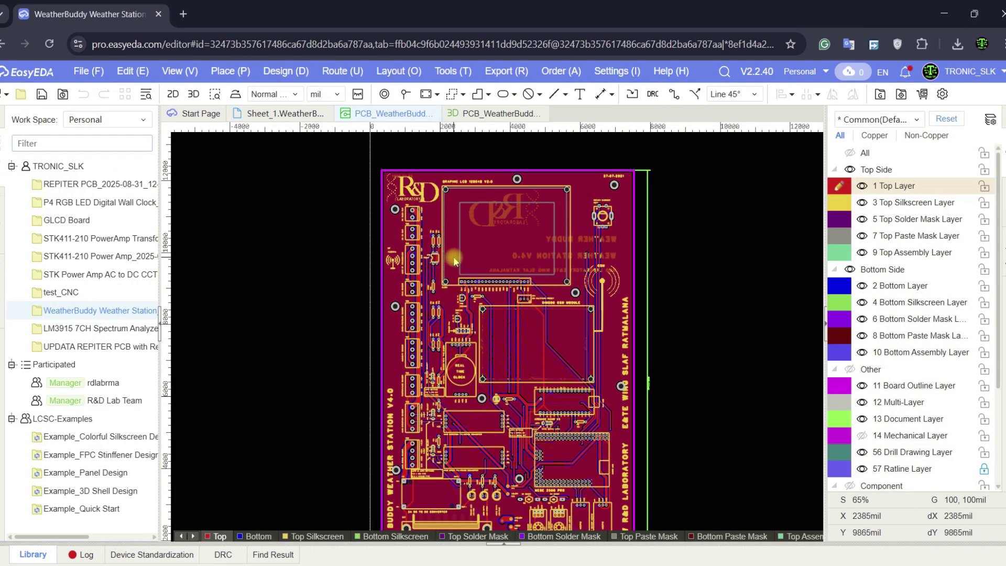
left_click(282, 115)
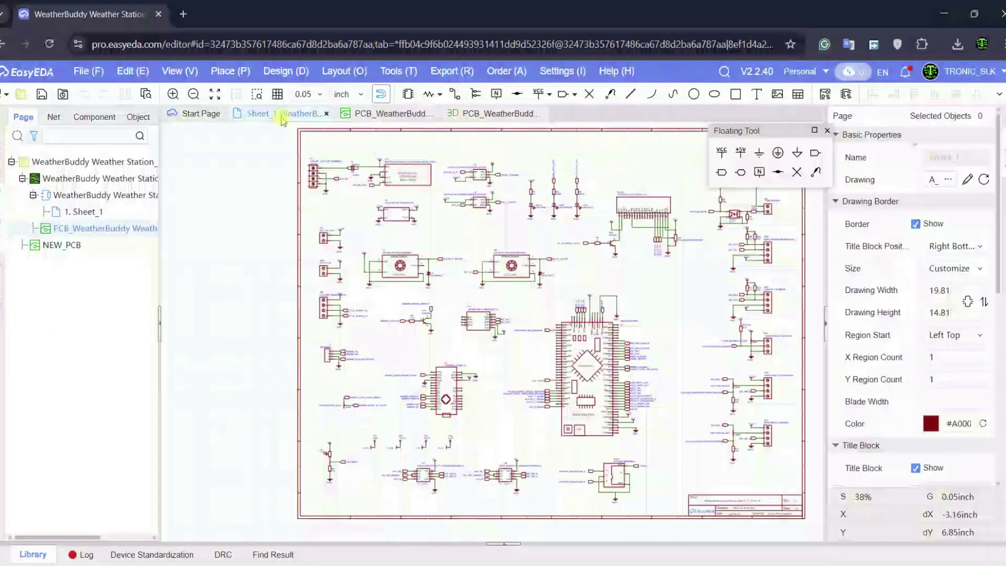
left_click(388, 114)
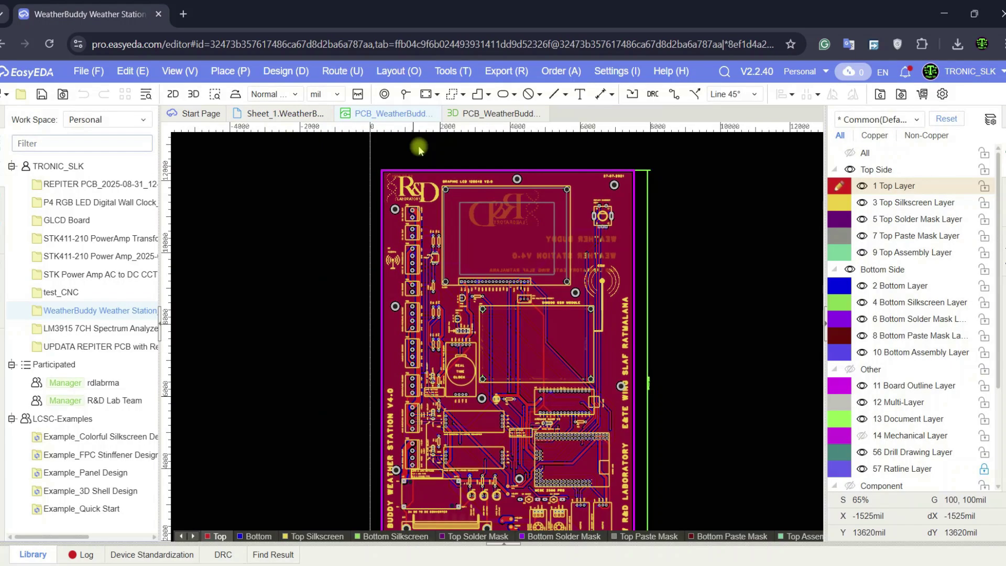
scroll(523, 441, "down", 2)
scroll(519, 273, "up", 4)
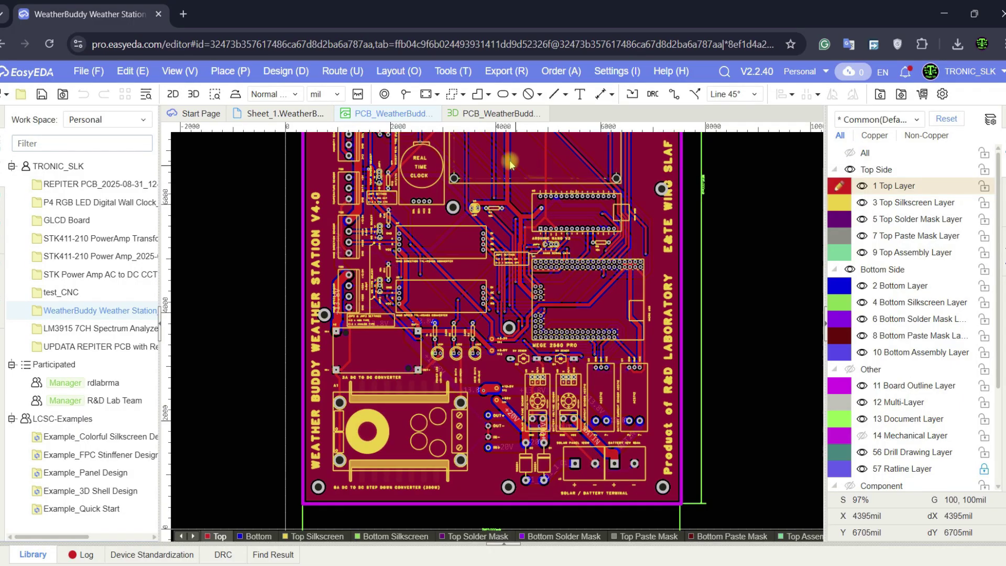
Show the weather station PCB in 3D and inspect the board up close and as a whole.
key("3")
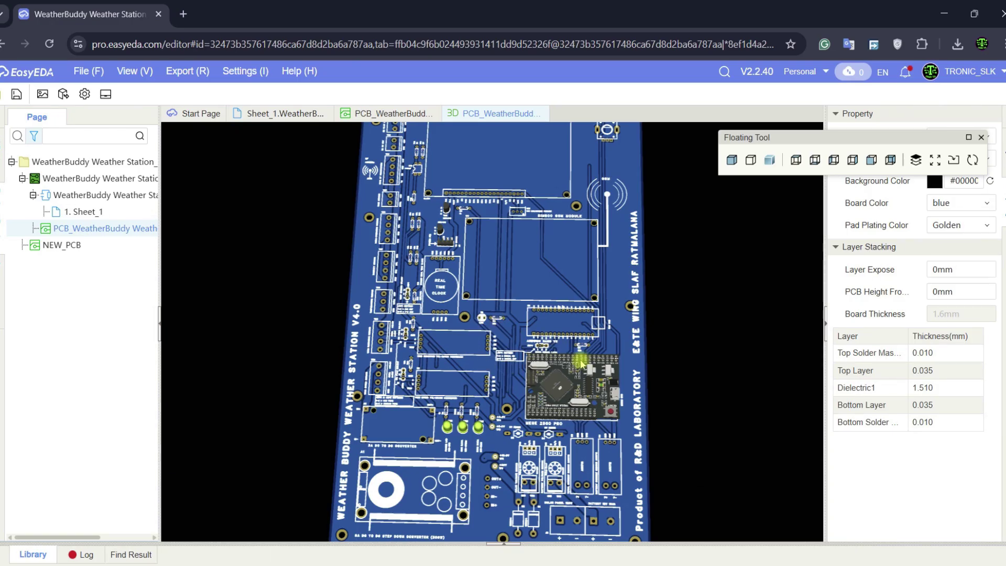
scroll(580, 376, "down", 5)
scroll(582, 374, "up", 3)
scroll(582, 375, "up", 2)
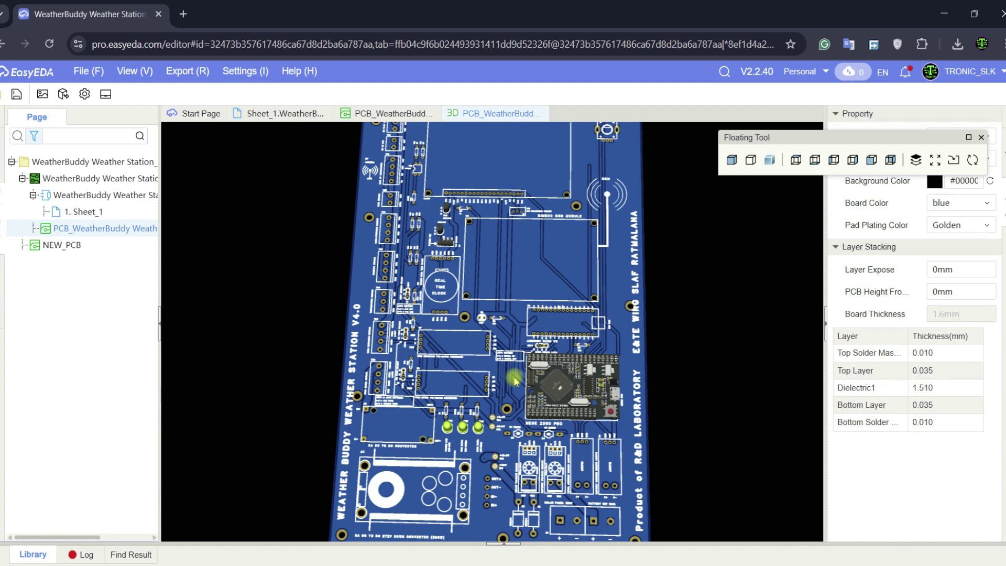
scroll(514, 381, "down", 3)
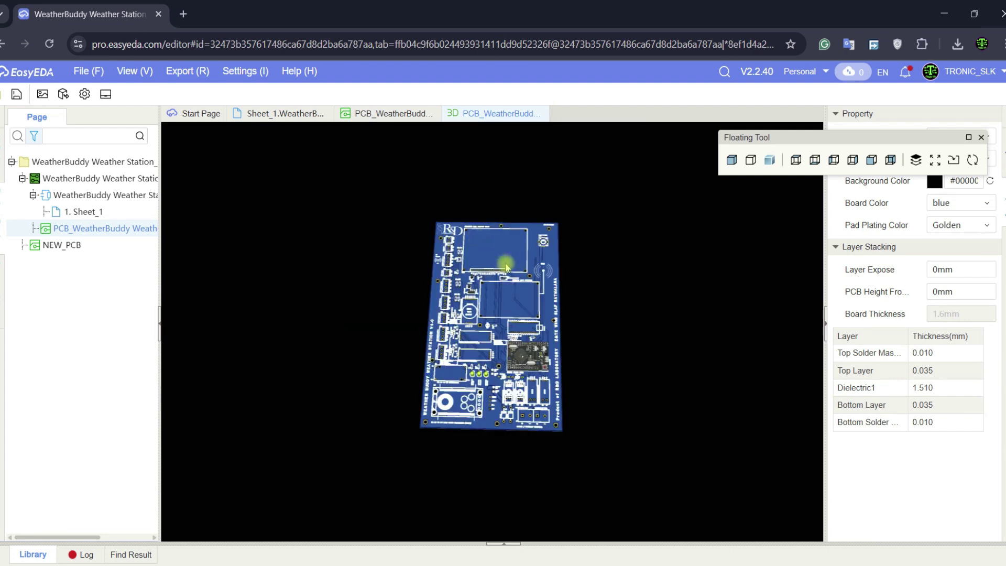
scroll(511, 274, "up", 4)
scroll(511, 274, "down", 2)
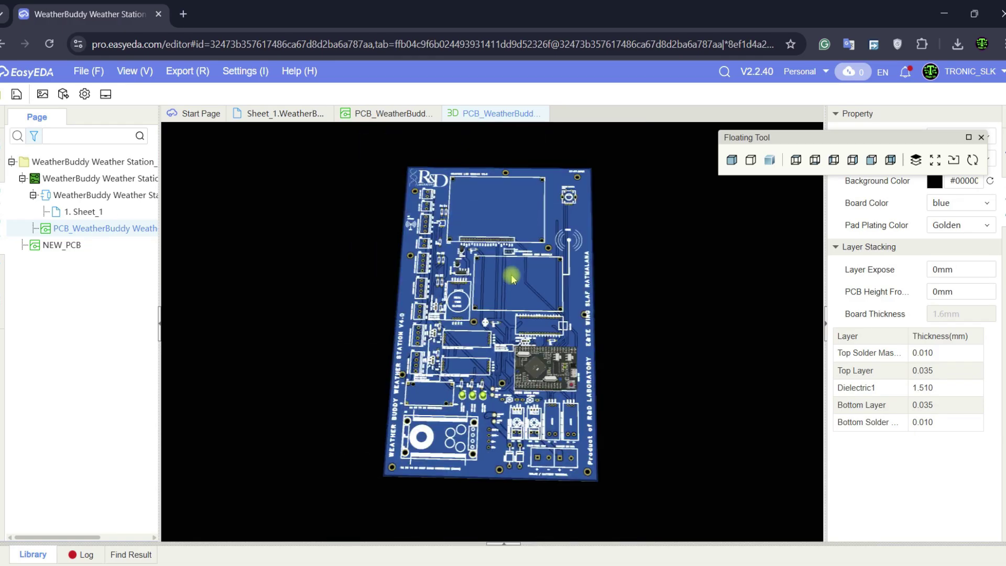
Switch to a new Chrome window, search Google for "easyeda" and open the EasyEDA website.
left_click(945, 13)
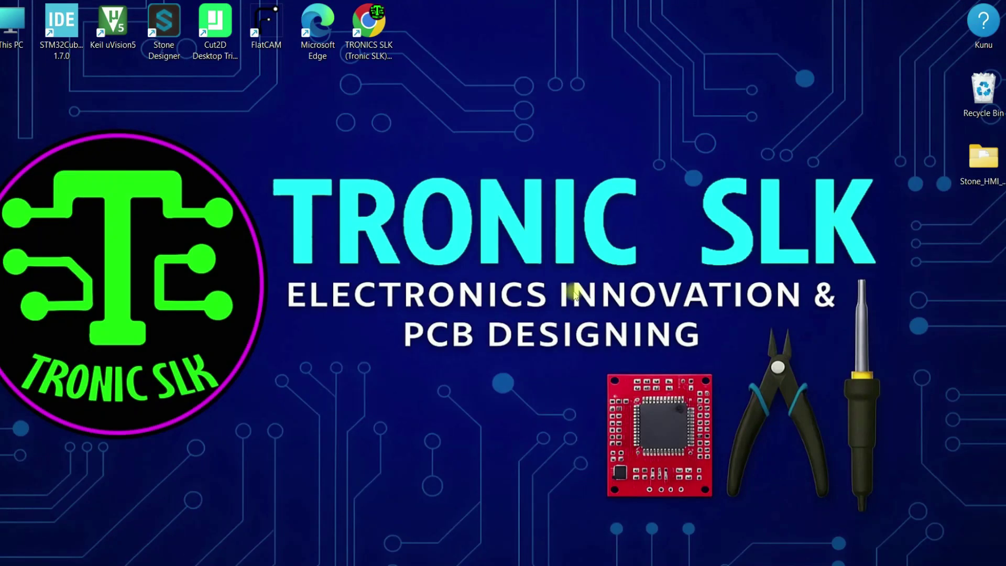
mouse_move(350, 562)
left_click(393, 510)
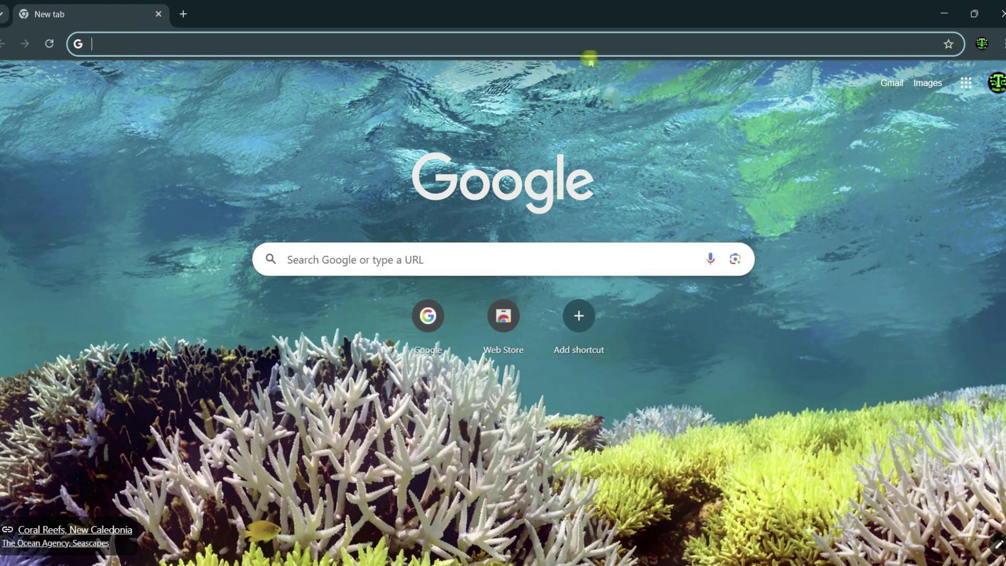
left_click(517, 47)
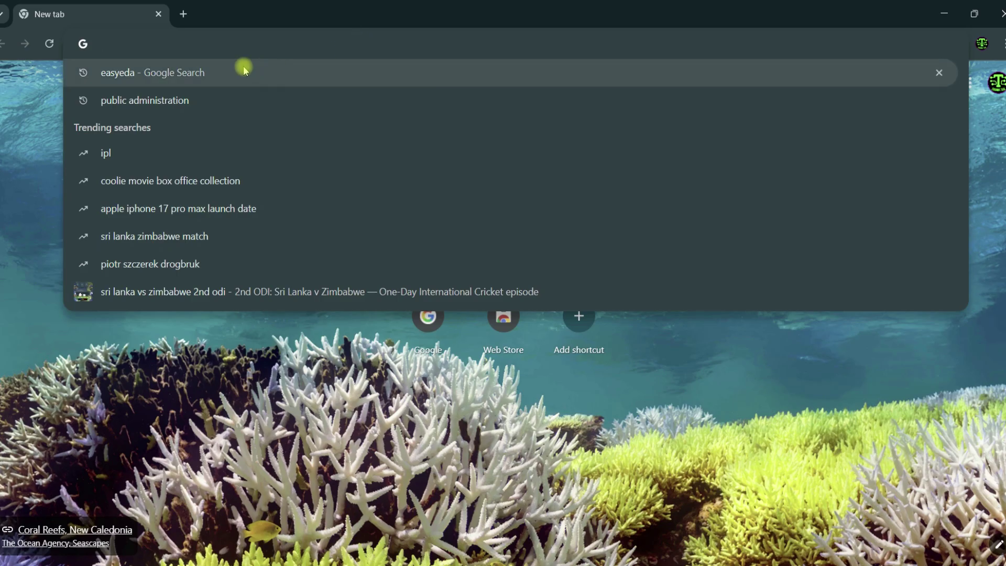
type("ea")
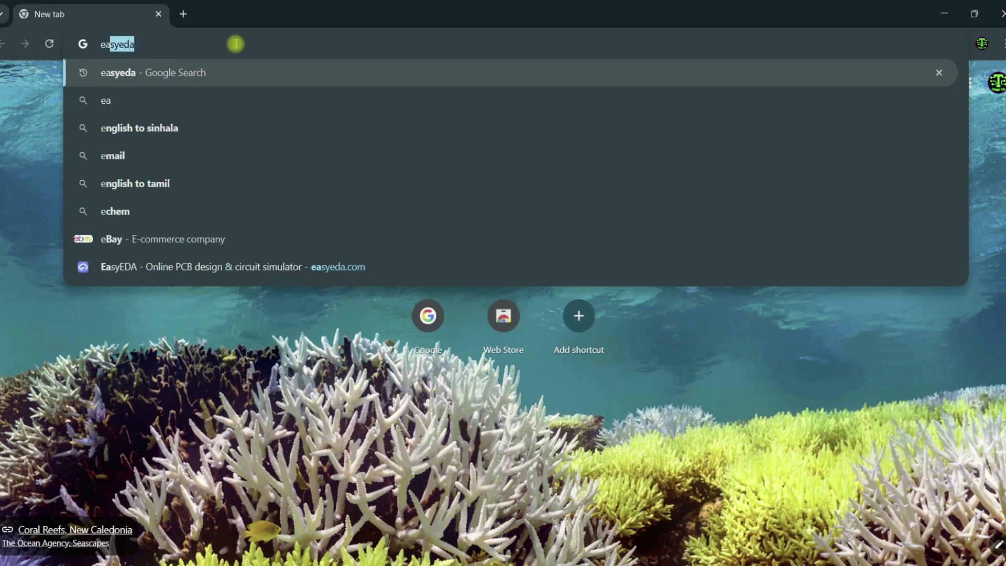
type("syeda")
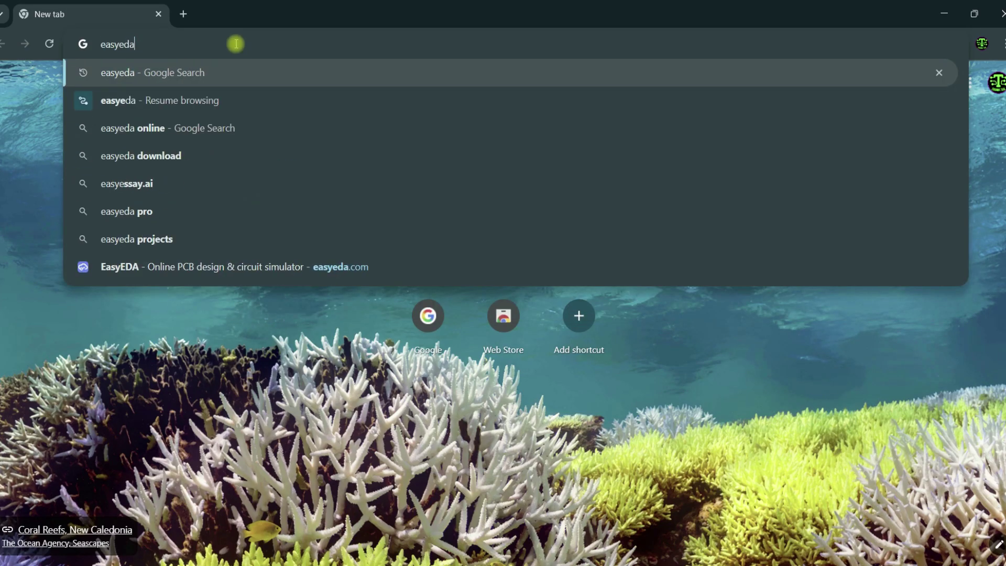
key("Return")
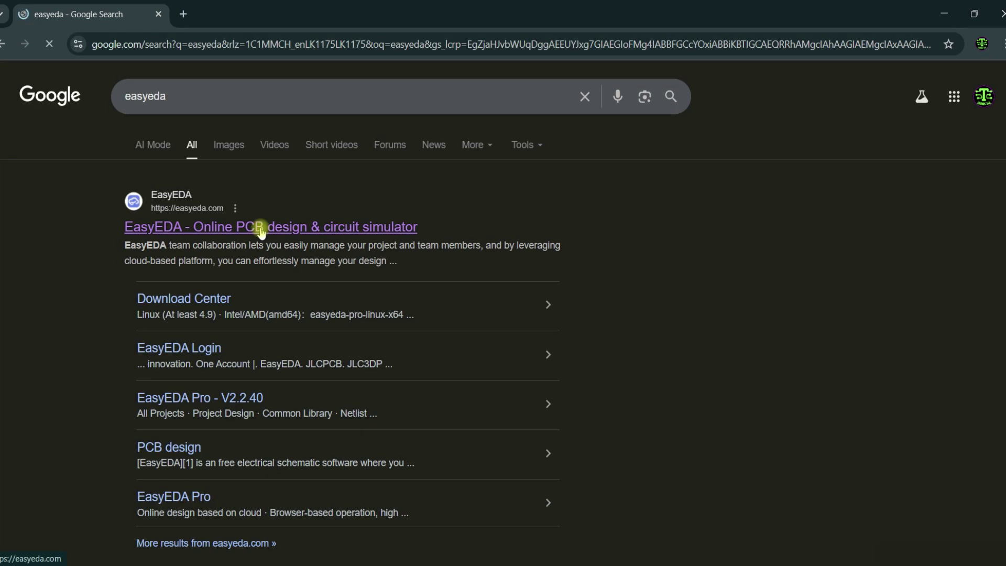
left_click(260, 229)
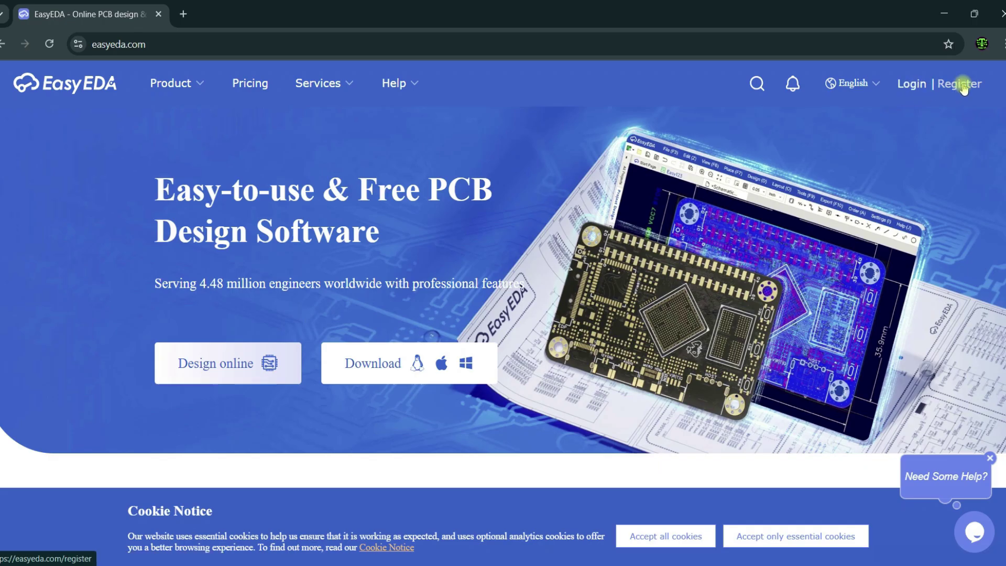
Log in to EasyEDA with the existing Google account and allow access to its information.
left_click(911, 87)
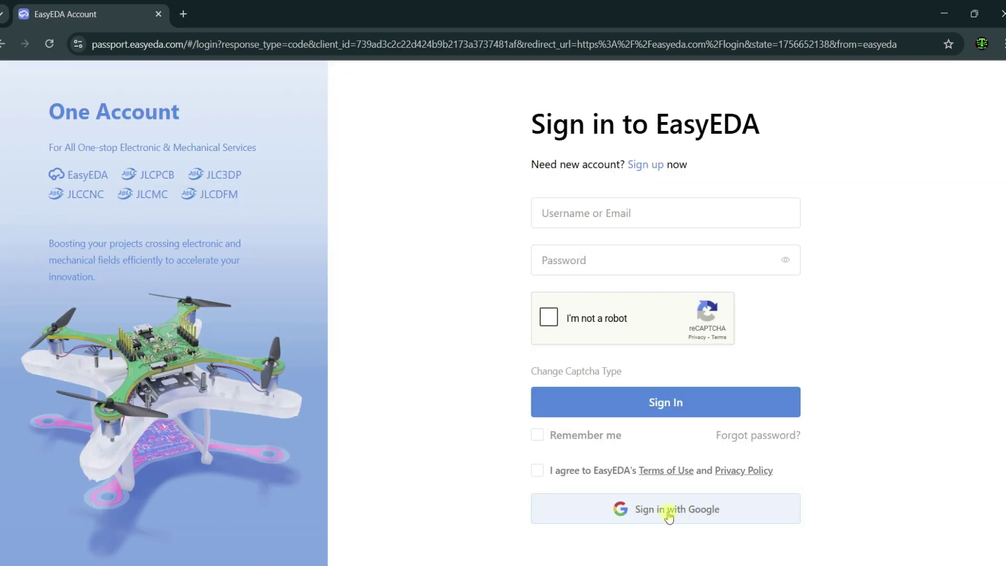
left_click(668, 514)
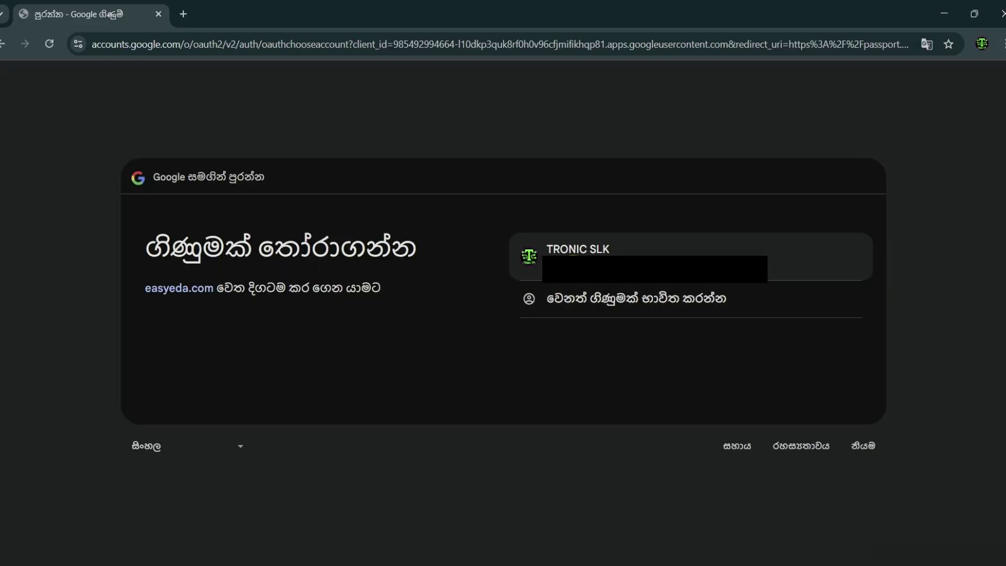
left_click(587, 251)
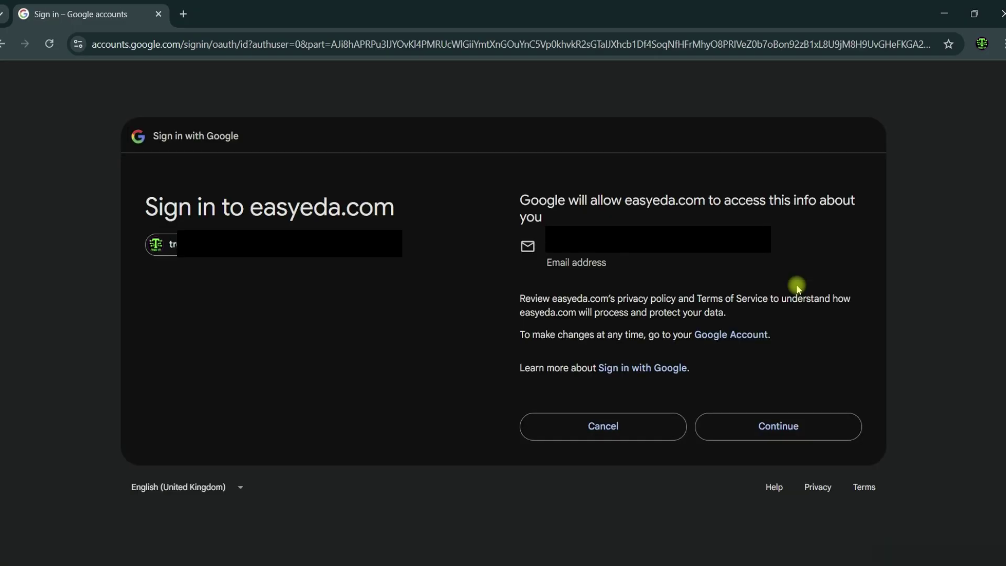
left_click(753, 433)
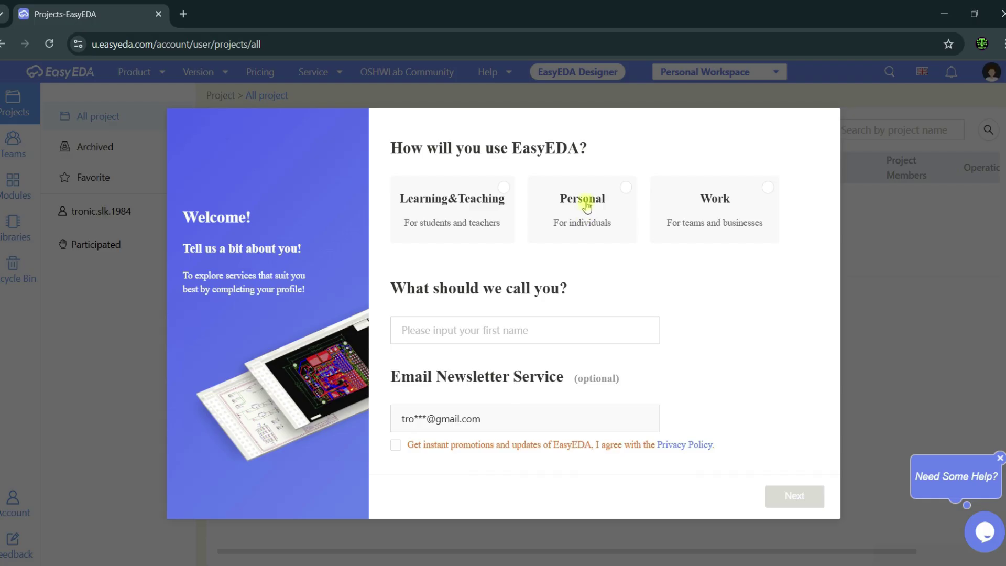
Fill in the welcome questionnaire with Personal use, the first name and consent to promotions and updates.
left_click(585, 203)
left_click(490, 330)
type("Tronic SLK")
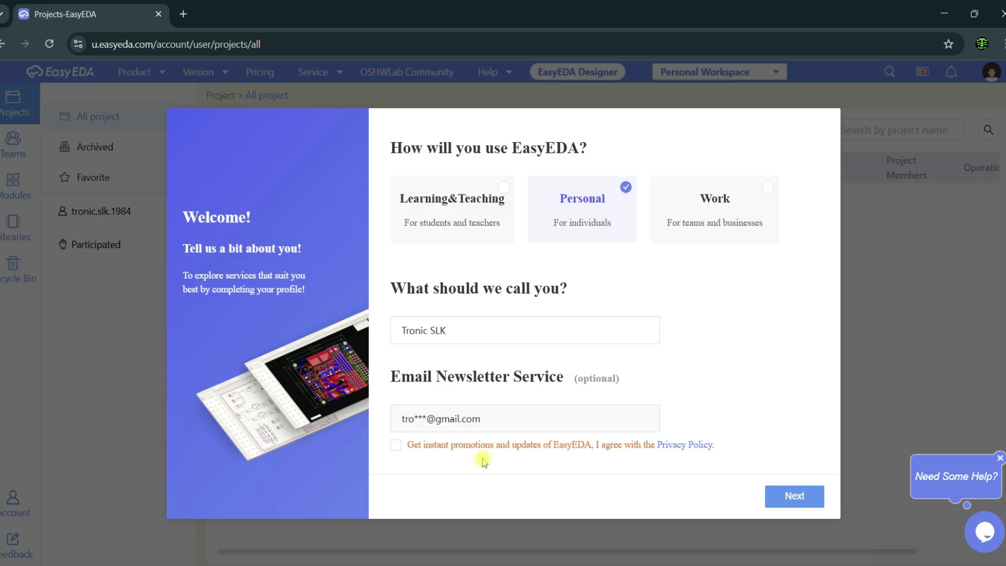
left_click(398, 446)
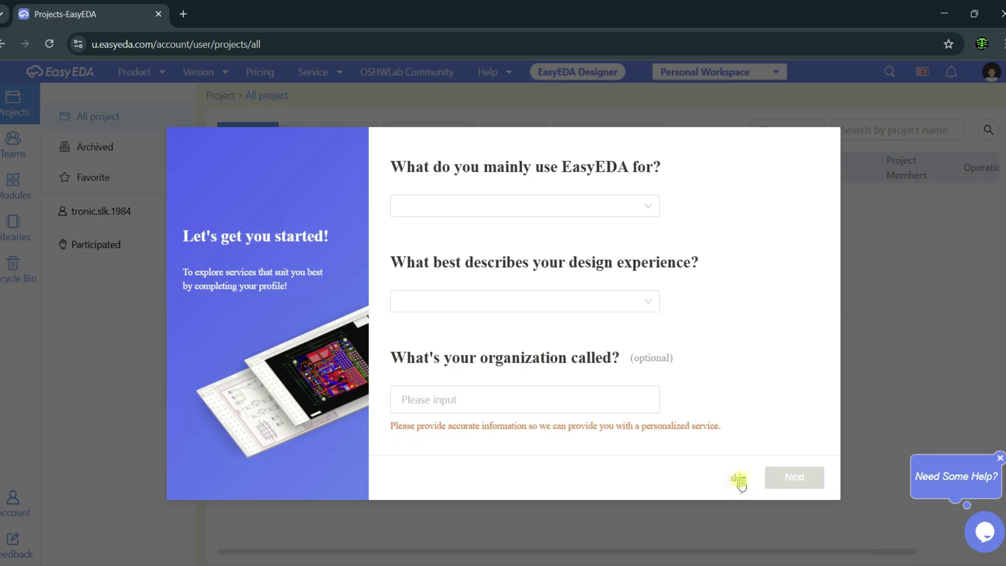
Skip the design experience questions and launch the Pro Edition for online design.
left_click(732, 479)
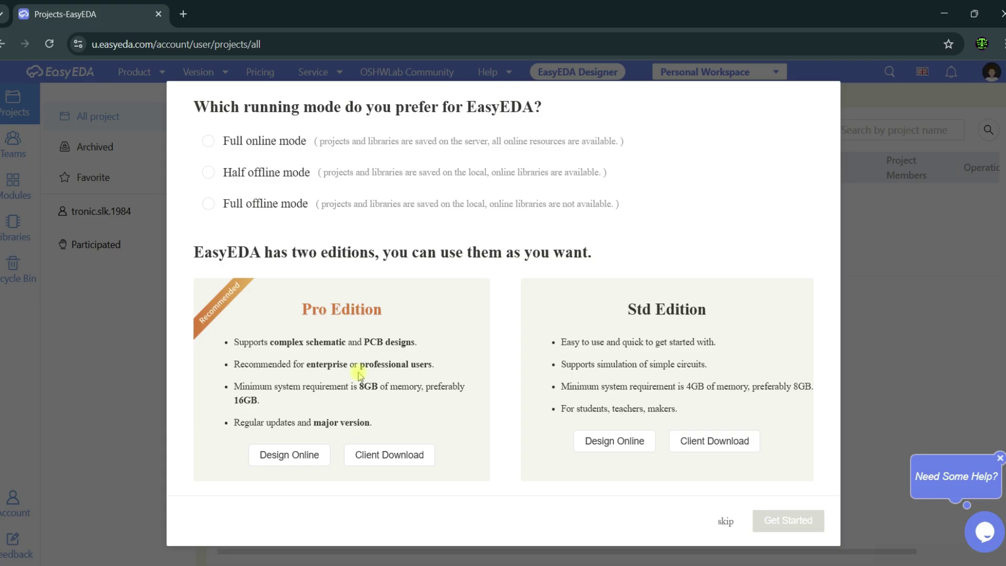
left_click(294, 457)
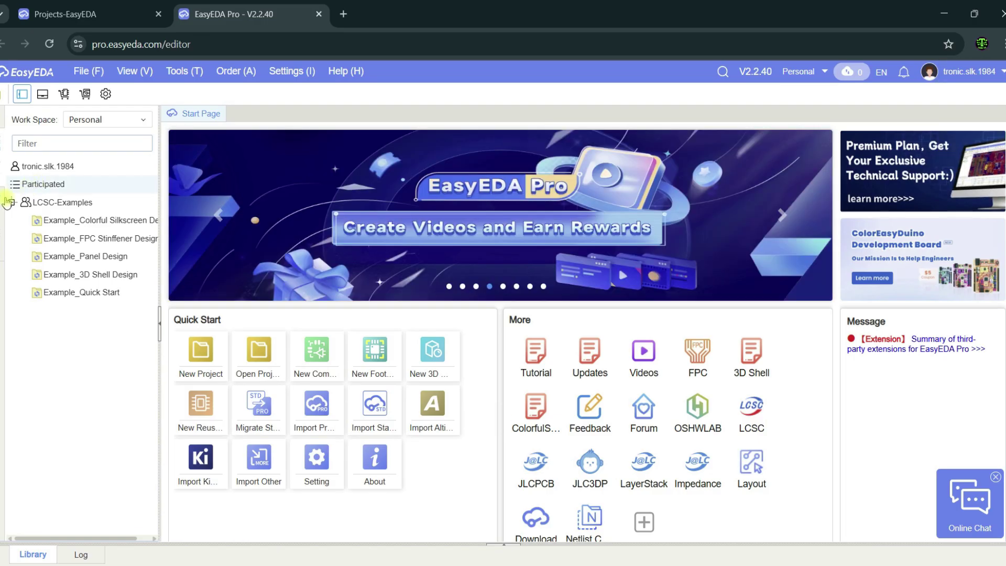
Look at the common schematic component library and return to the project list.
left_click(2, 221)
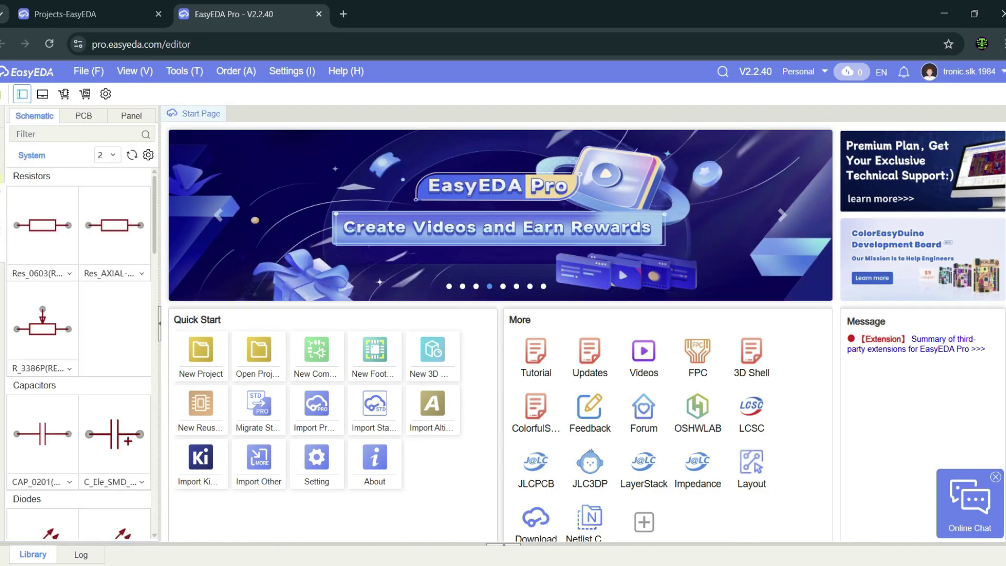
left_click(2, 167)
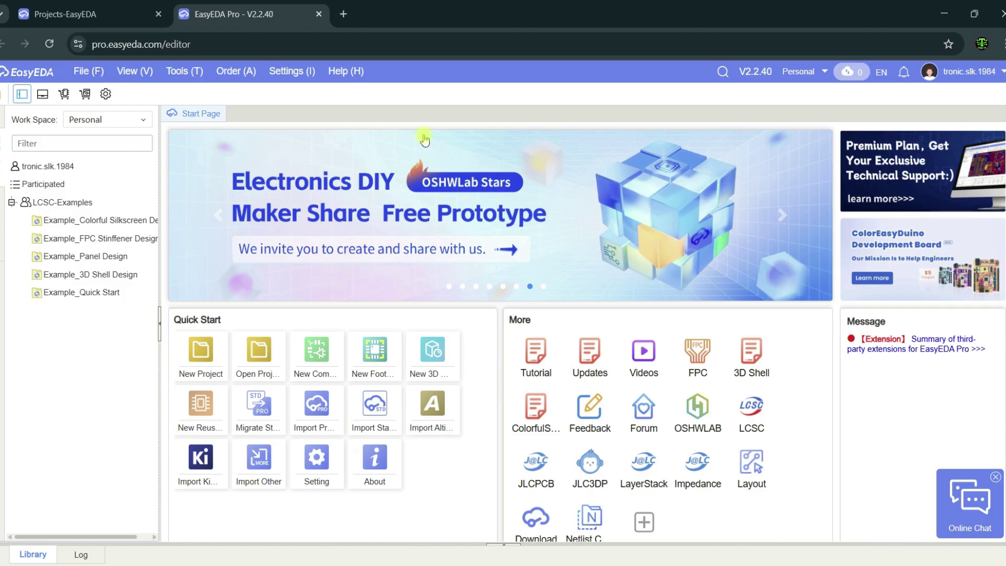
Create a new personal project named Test 001.
left_click(90, 72)
left_click(86, 71)
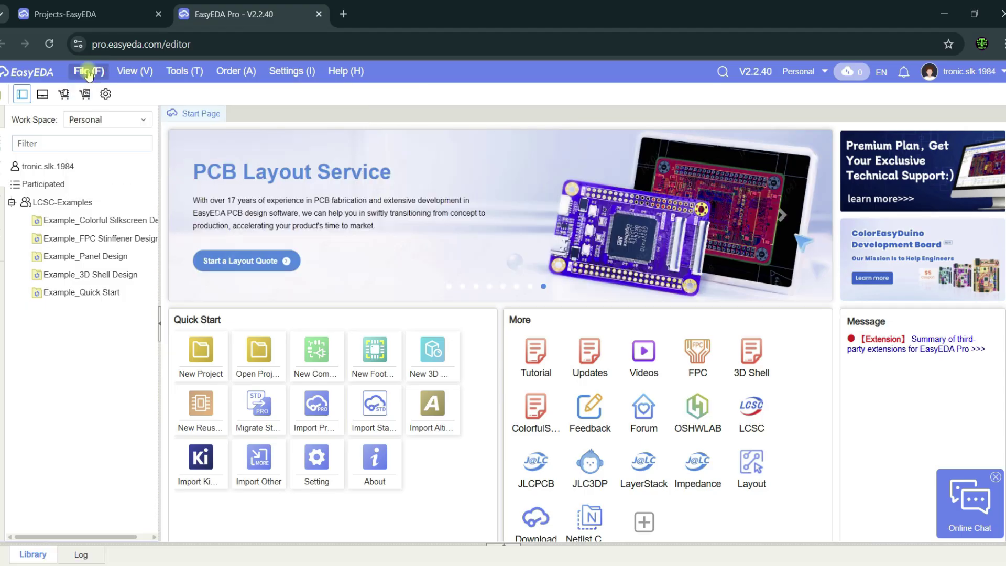
left_click(89, 70)
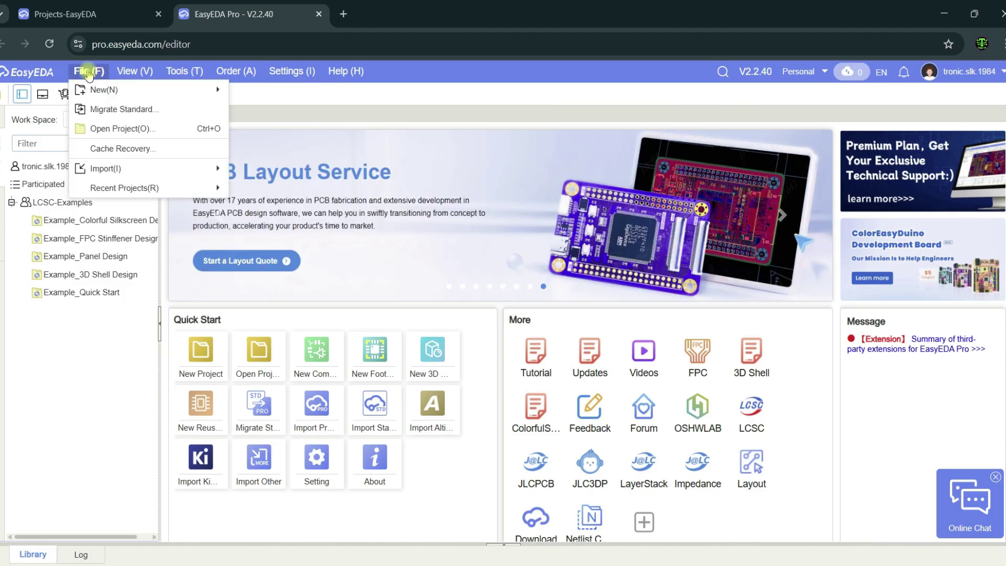
left_click(137, 98)
left_click(90, 71)
mouse_move(98, 93)
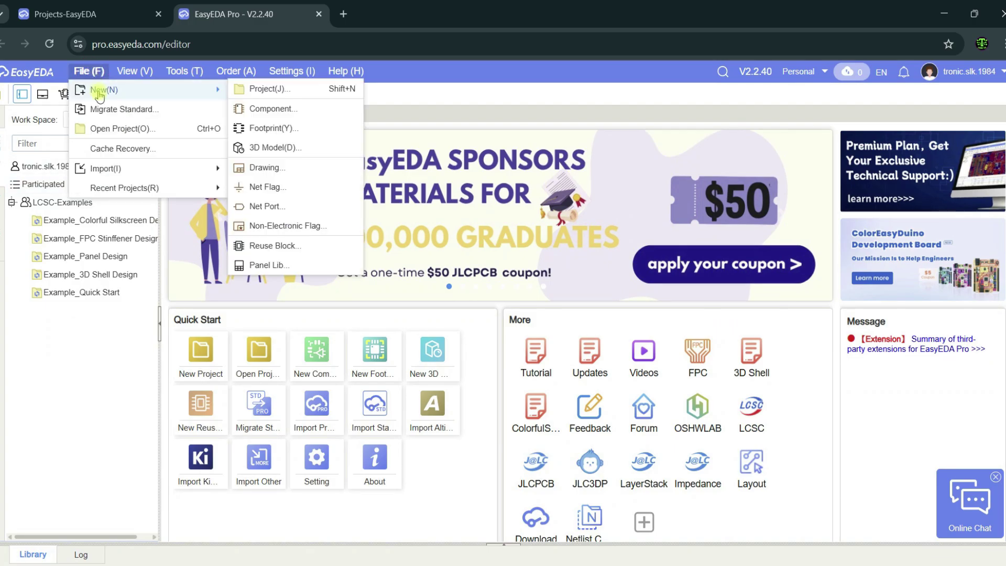
left_click(251, 88)
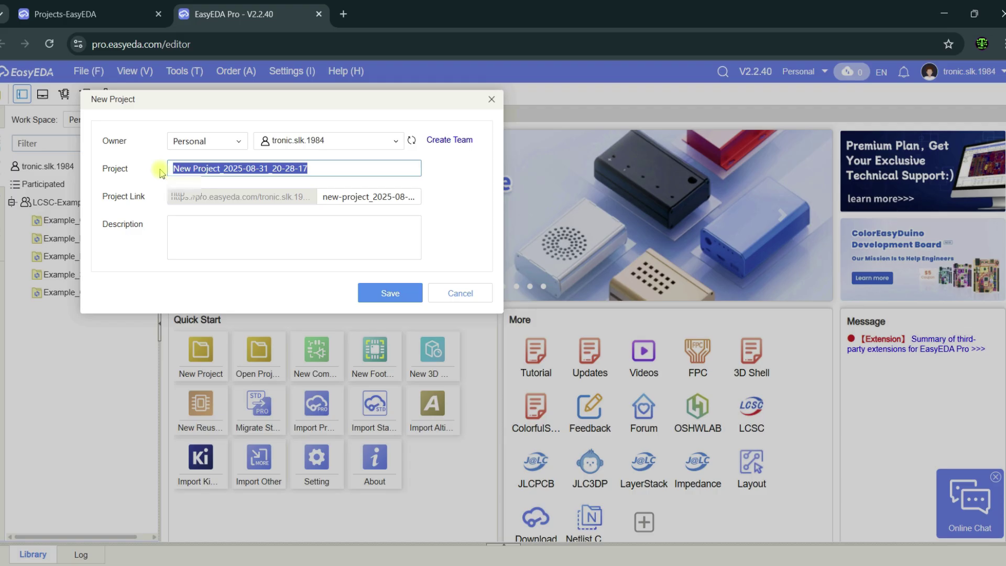
type("Tes")
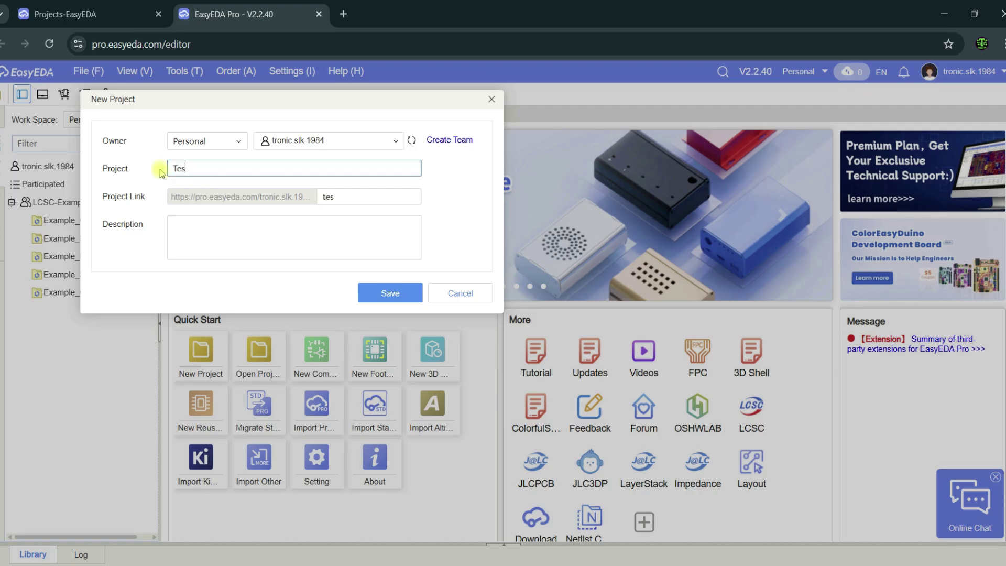
type("t 001")
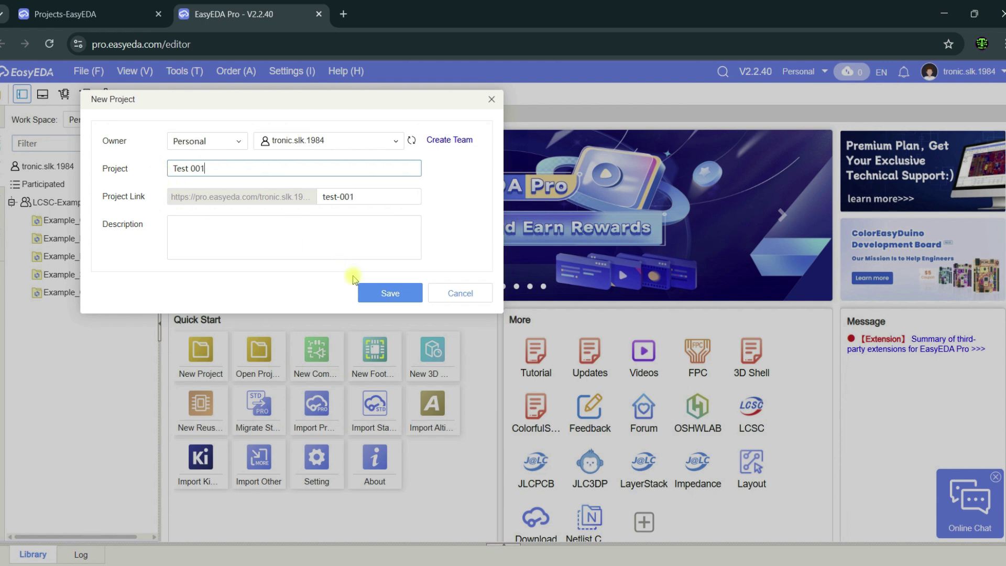
left_click(372, 292)
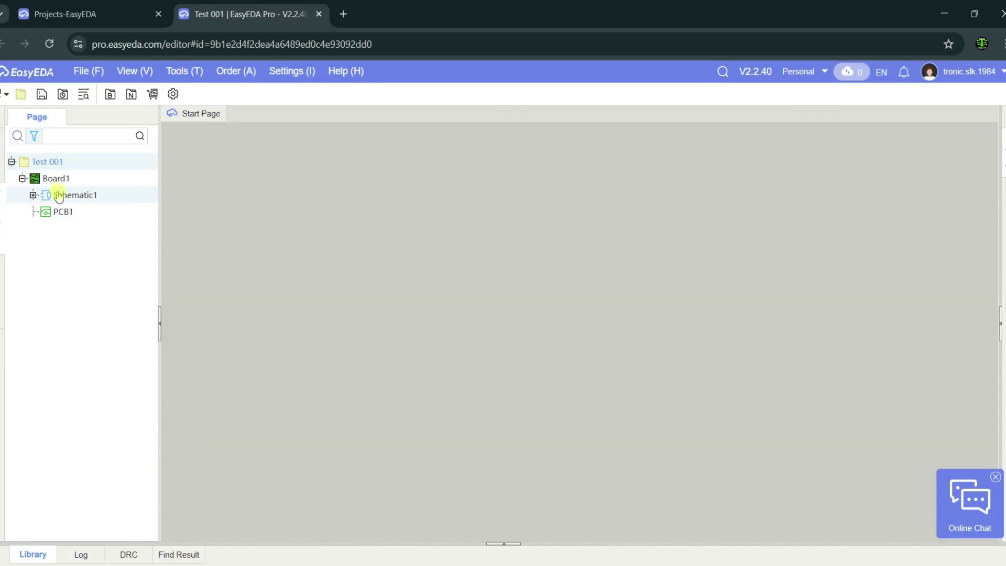
Accept Modify Net Name as the net name drag behaviour and open page P1 of Schematic1.
double_click(55, 198)
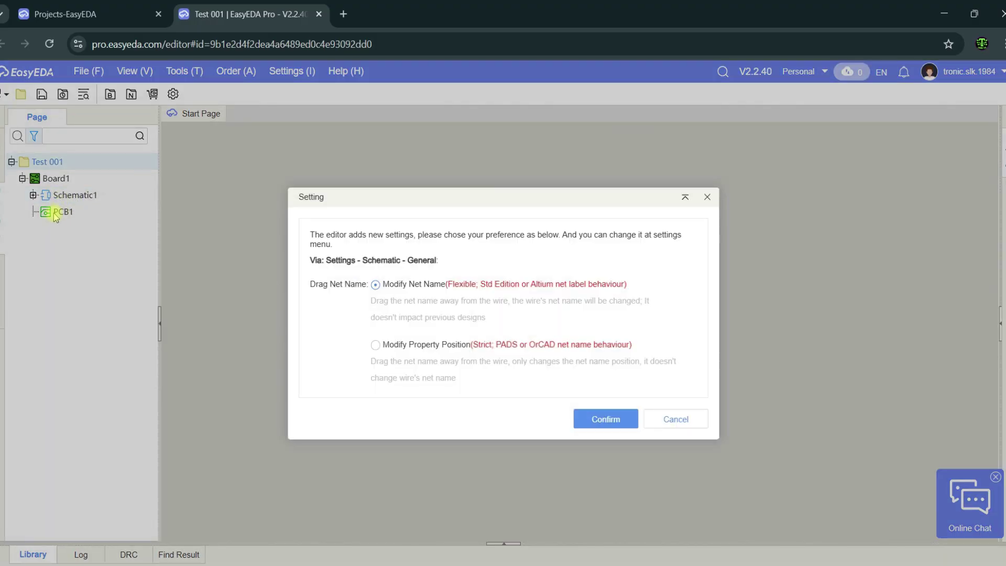
left_click(603, 419)
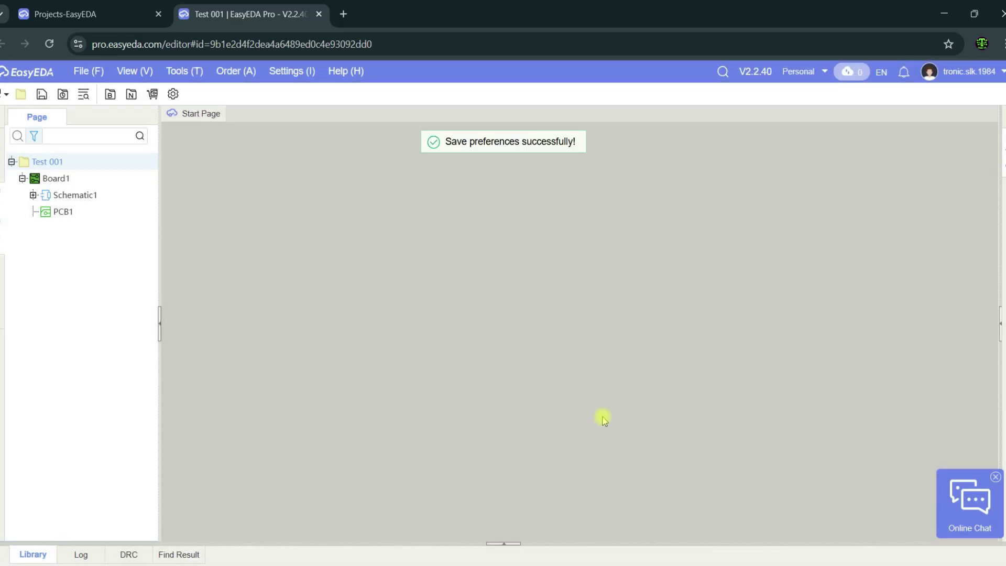
left_click(62, 213)
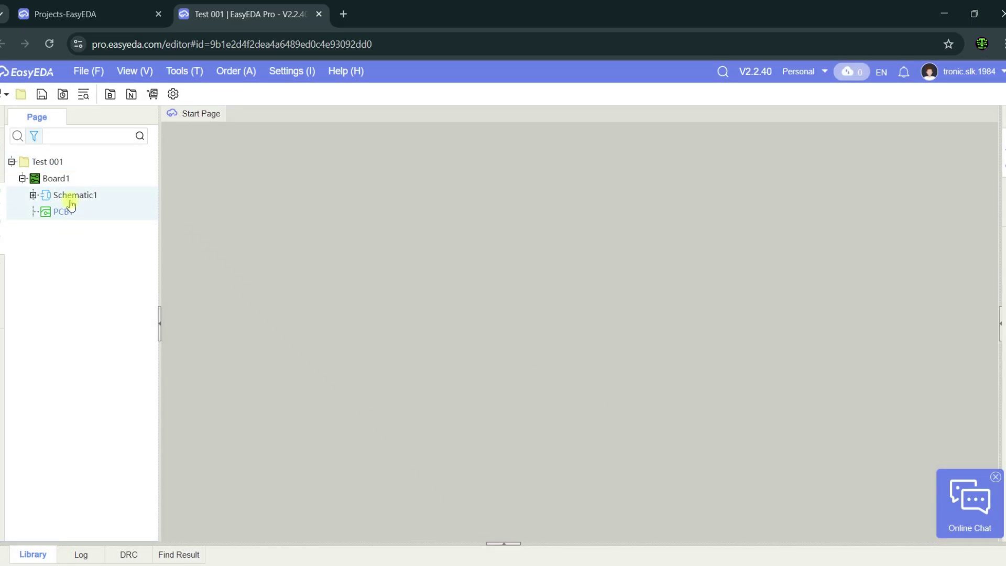
double_click(77, 202)
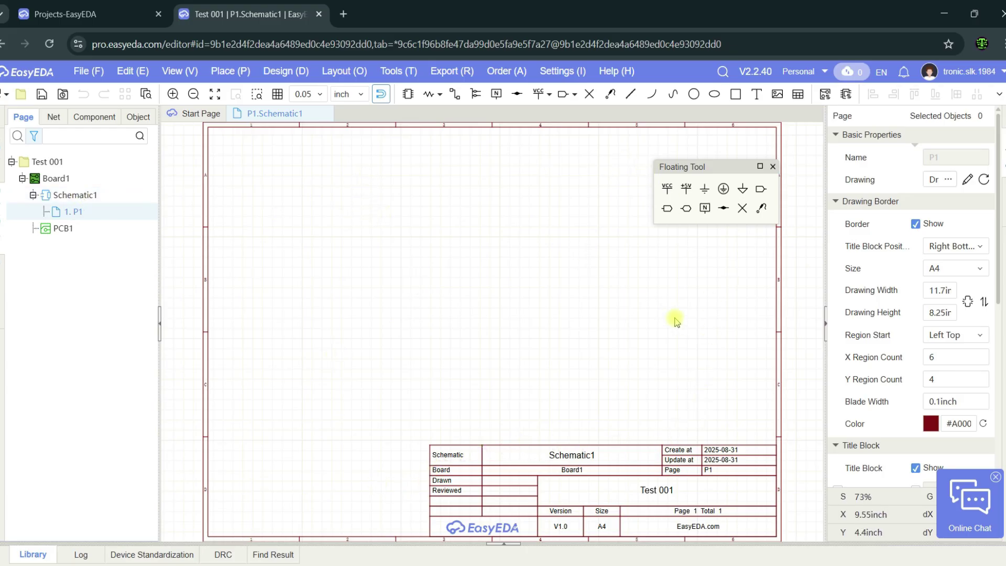
left_click(44, 94)
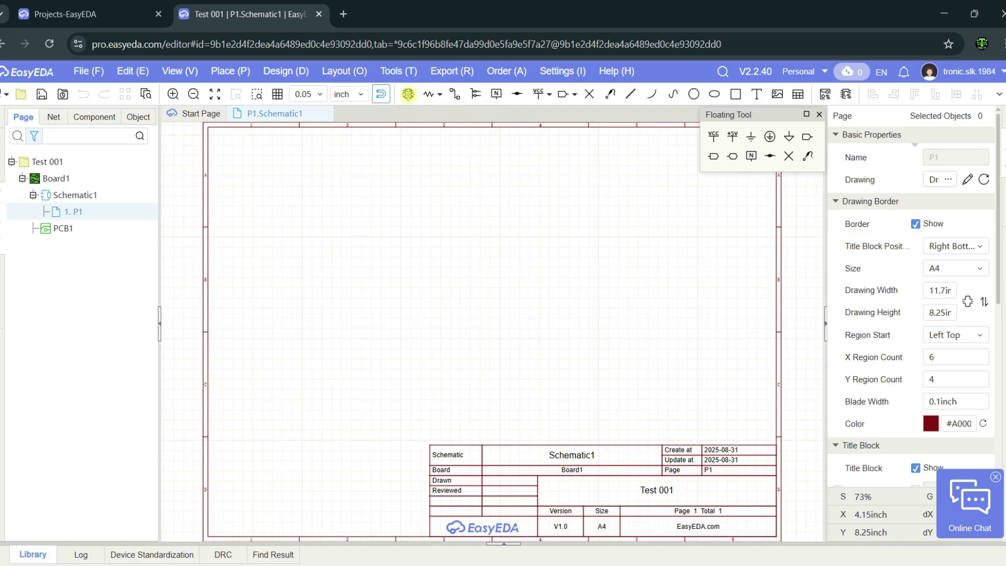
Open the device library for placing components and browse its category list, including the Capacitors subcategories and Diodes.
left_click(408, 95)
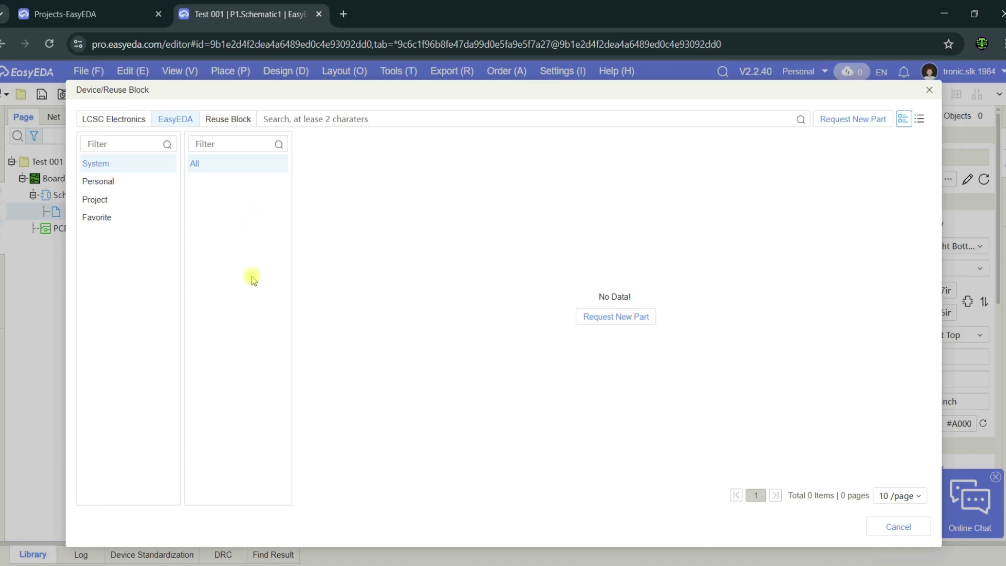
scroll(250, 278, "down", 10)
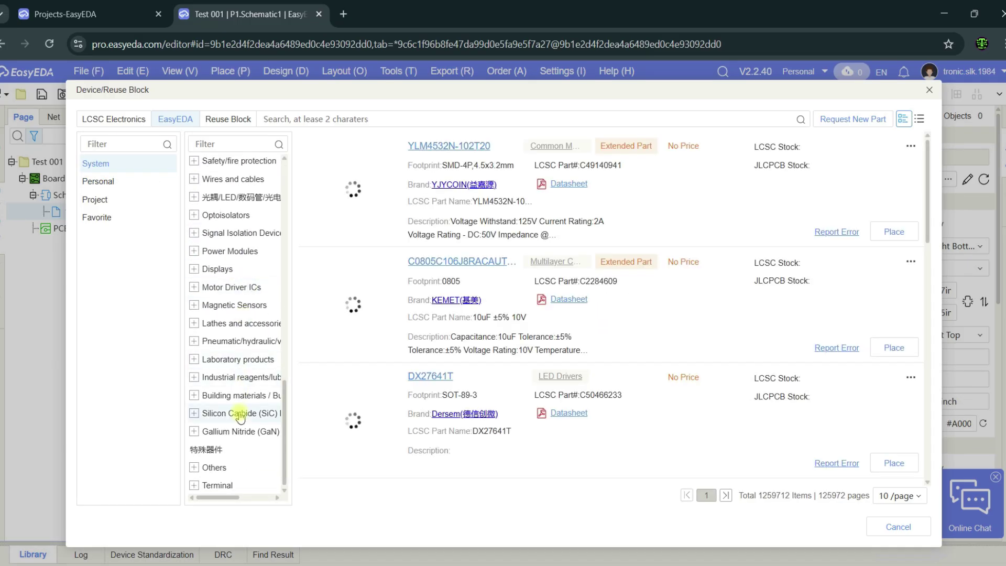
scroll(241, 340, "up", 10)
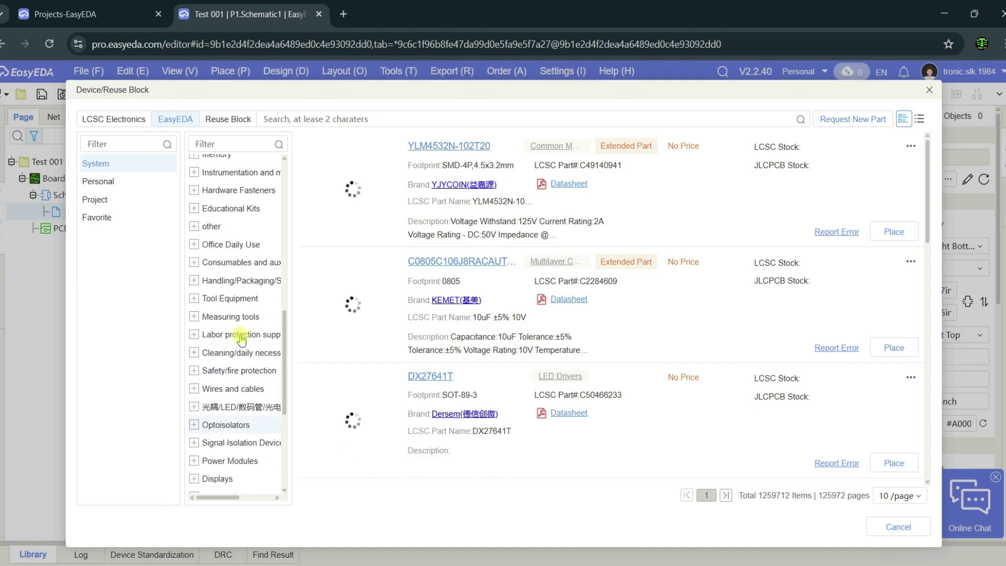
left_click(221, 199)
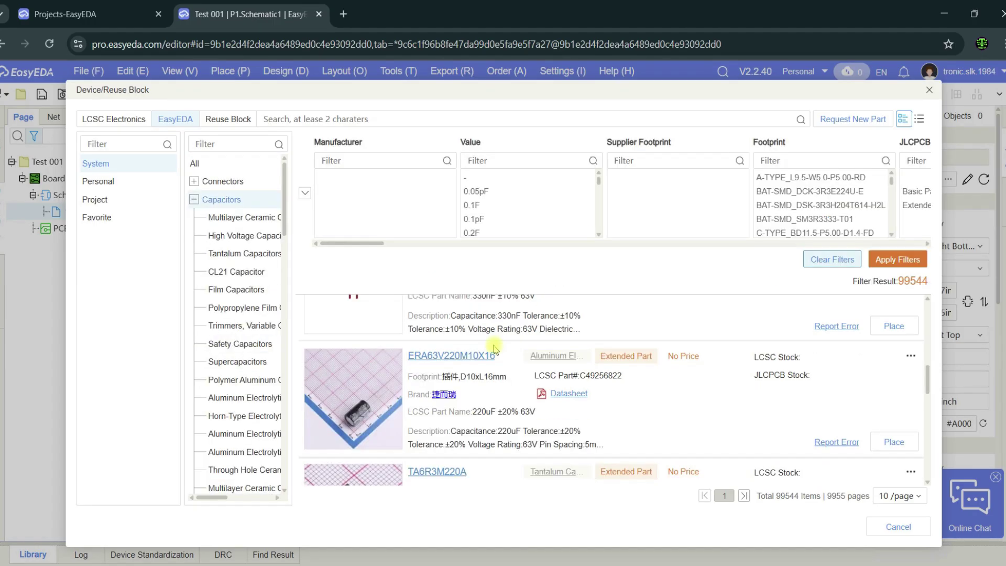
scroll(495, 348, "down", 5)
scroll(495, 348, "up", 5)
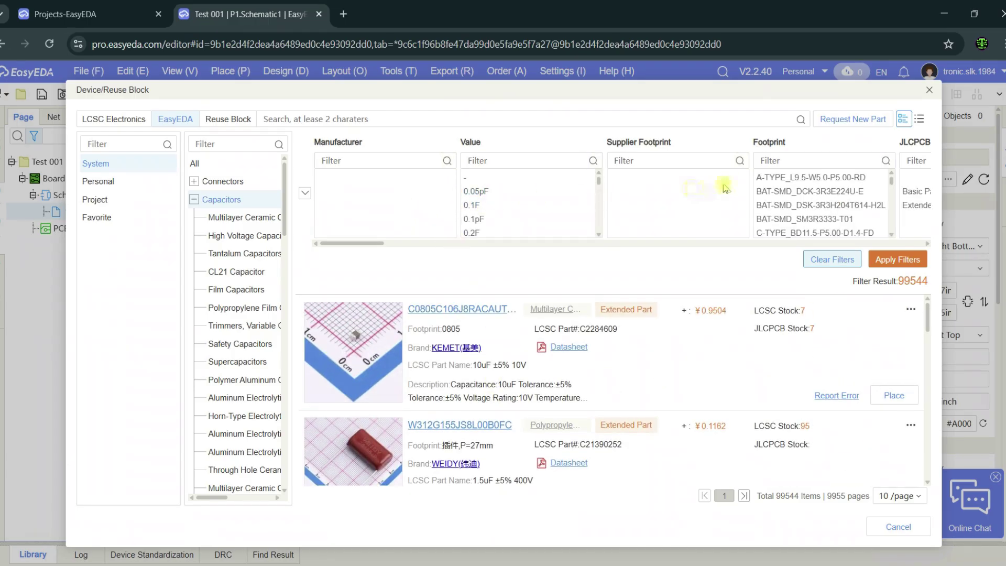
left_click(239, 221)
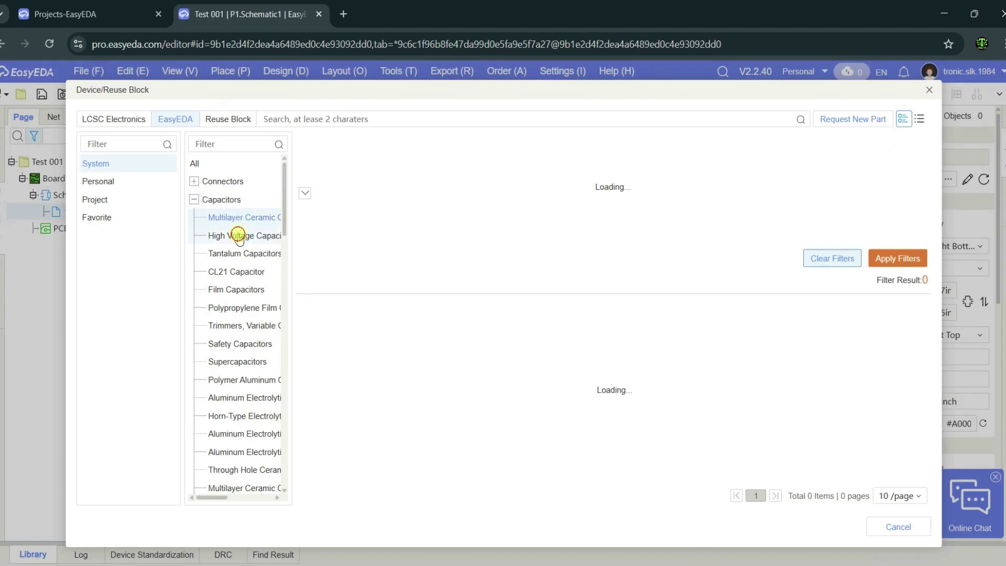
left_click(238, 235)
left_click(232, 255)
scroll(217, 344, "down", 6)
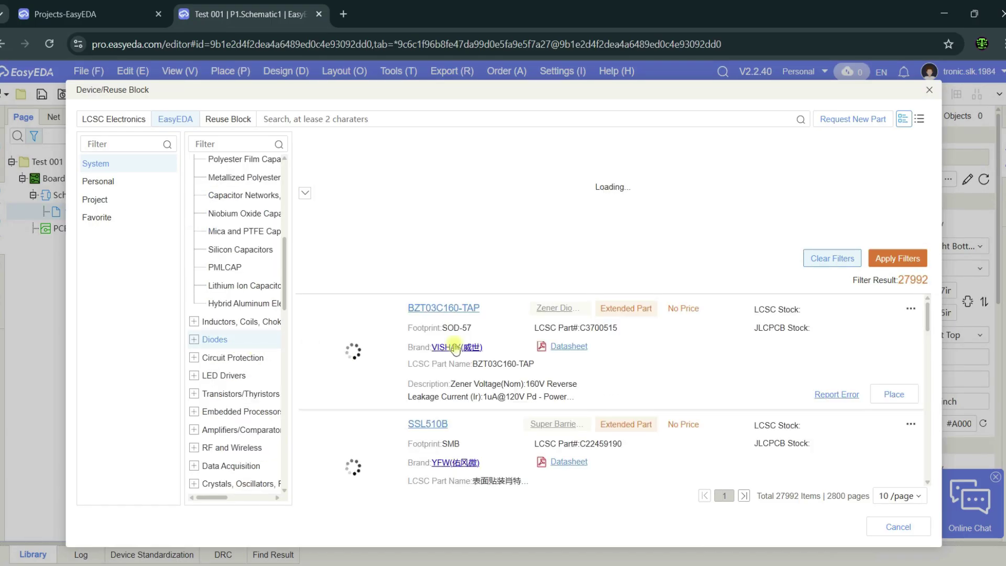
Search the device library for 1N4001 and look through the matching diodes.
left_click(365, 119)
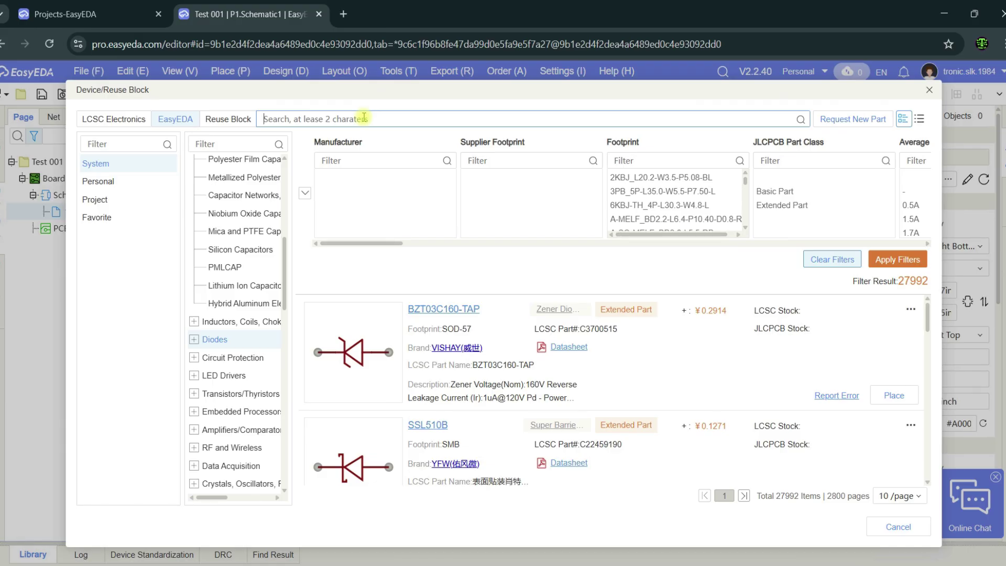
type("1N400")
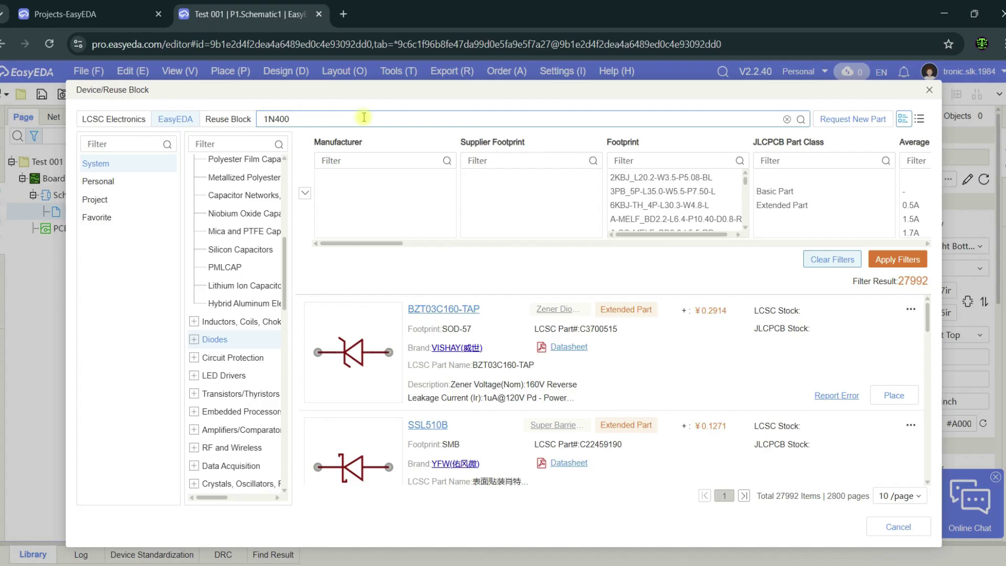
type("1")
key("Return")
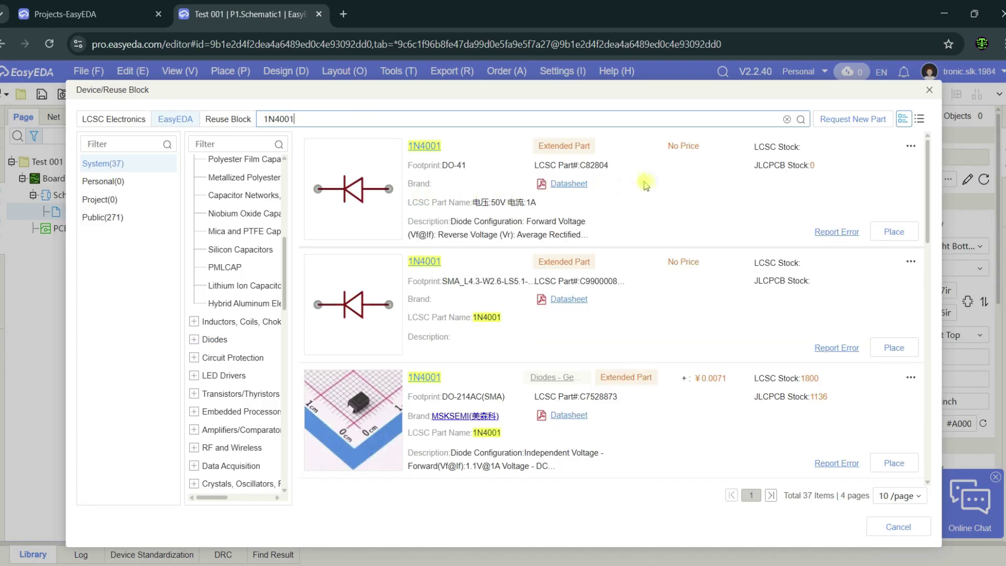
scroll(552, 206, "down", 2)
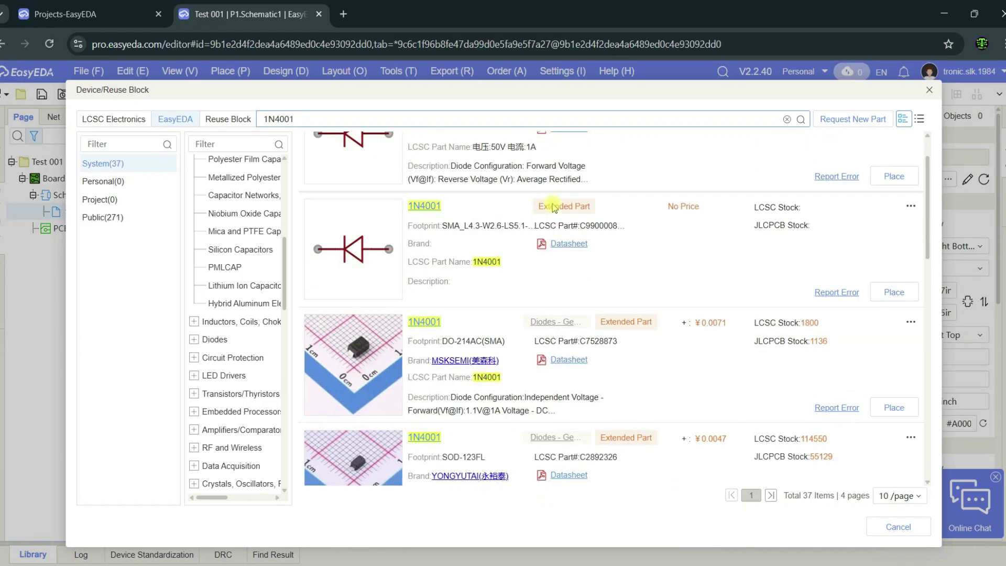
scroll(552, 207, "up", 2)
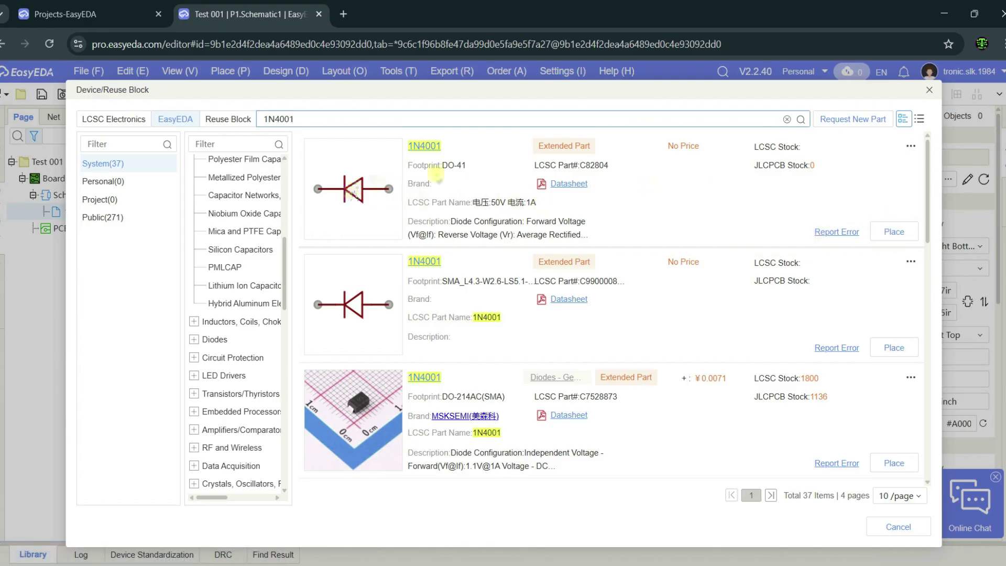
Place four 1N4001 diodes with the DO-41 footprint on the schematic in two rows of two.
left_click(894, 232)
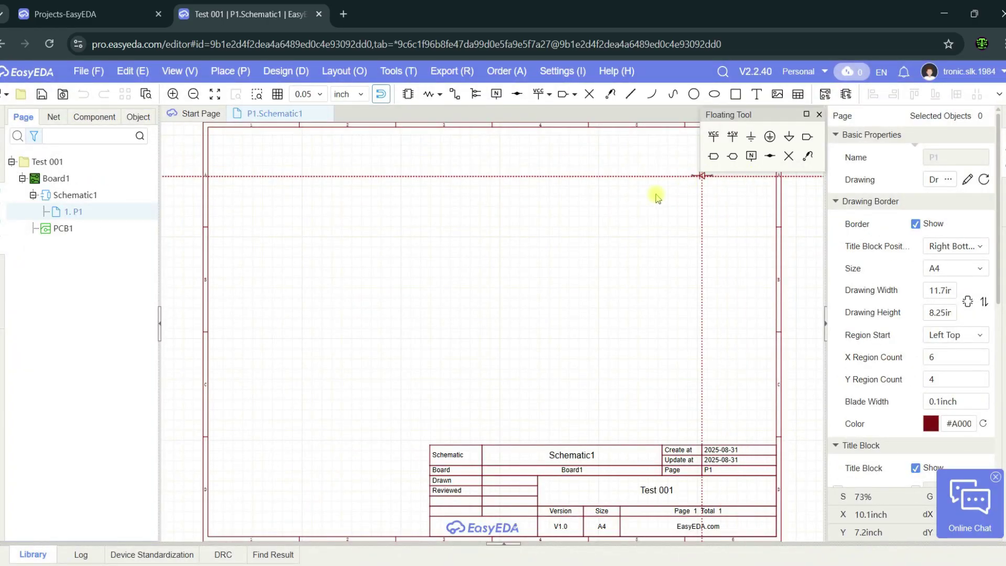
left_click(388, 256)
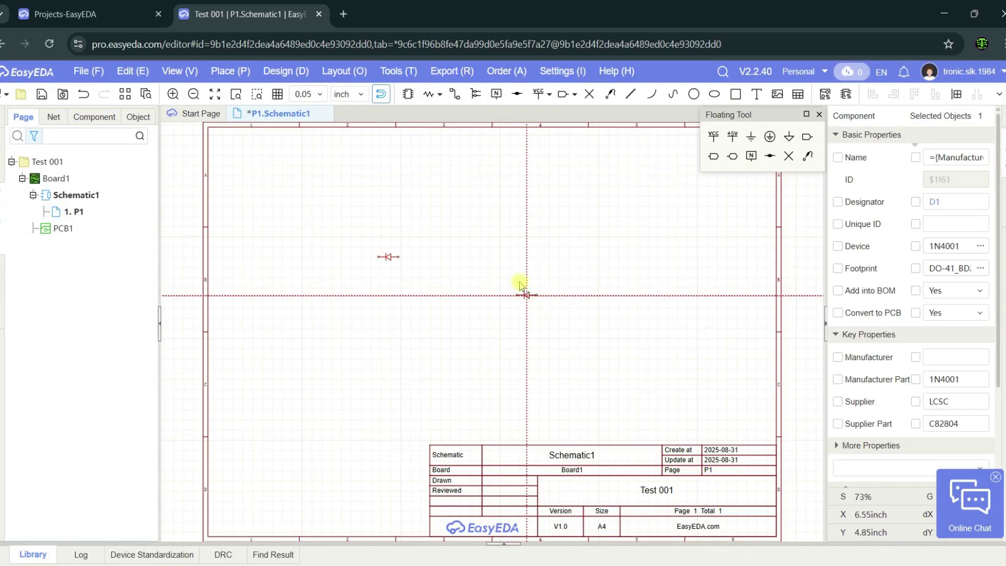
left_click(390, 234)
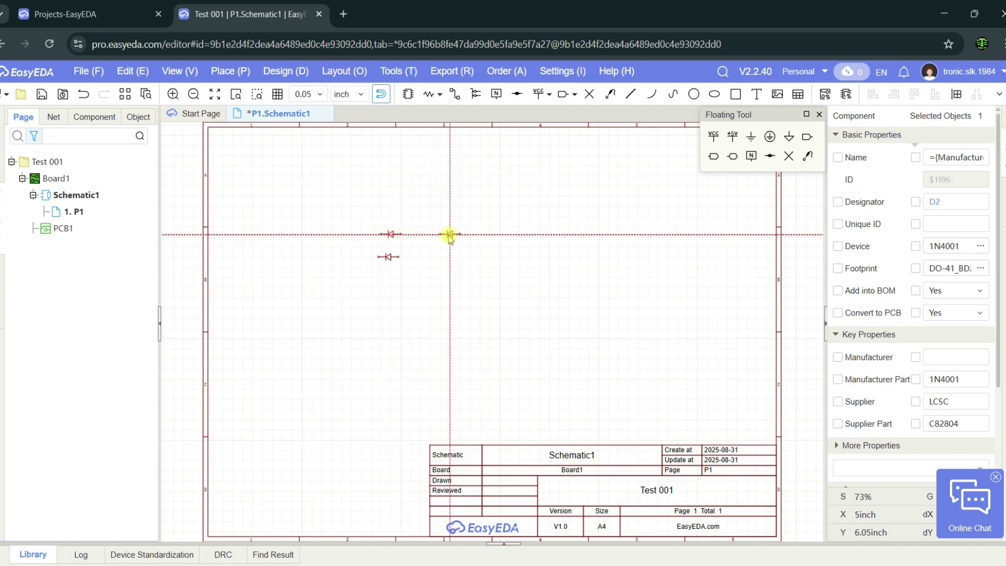
left_click(442, 234)
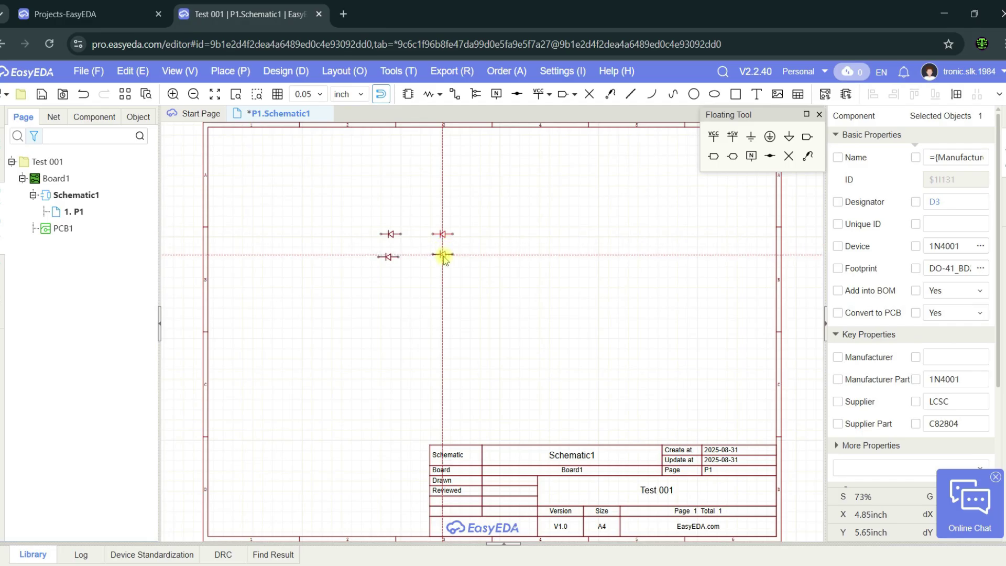
left_click(442, 257)
key("Escape")
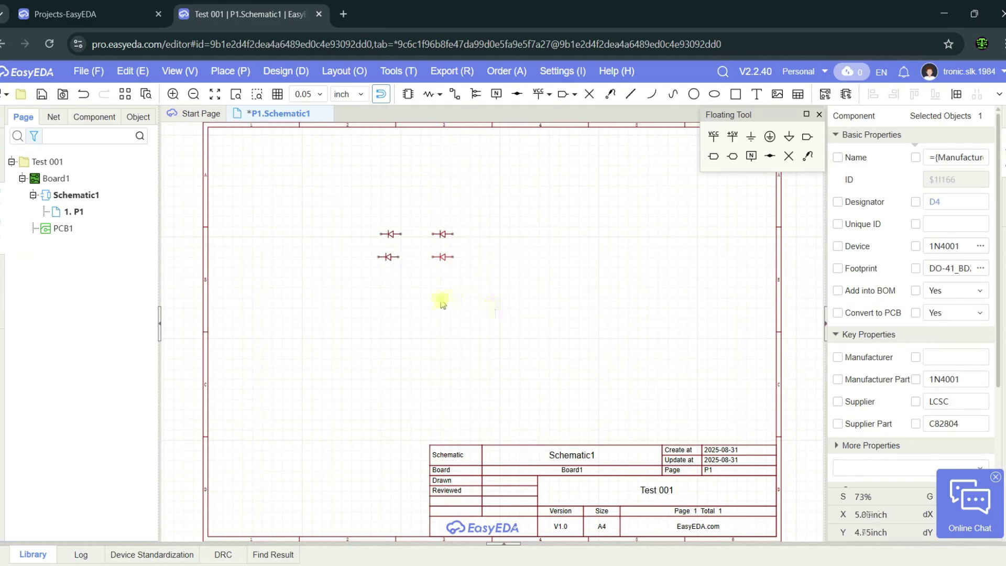
key("Escape")
Wire the two diodes in the upper row together and the two diodes in the lower row together.
left_click_drag(340, 227, 467, 291)
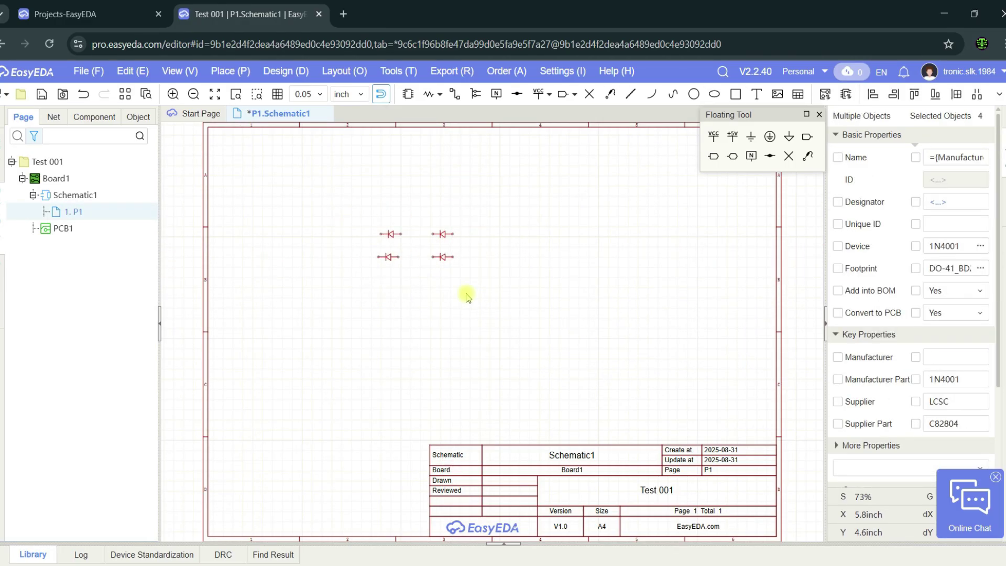
scroll(428, 260, "up", 3)
scroll(429, 262, "down", 3)
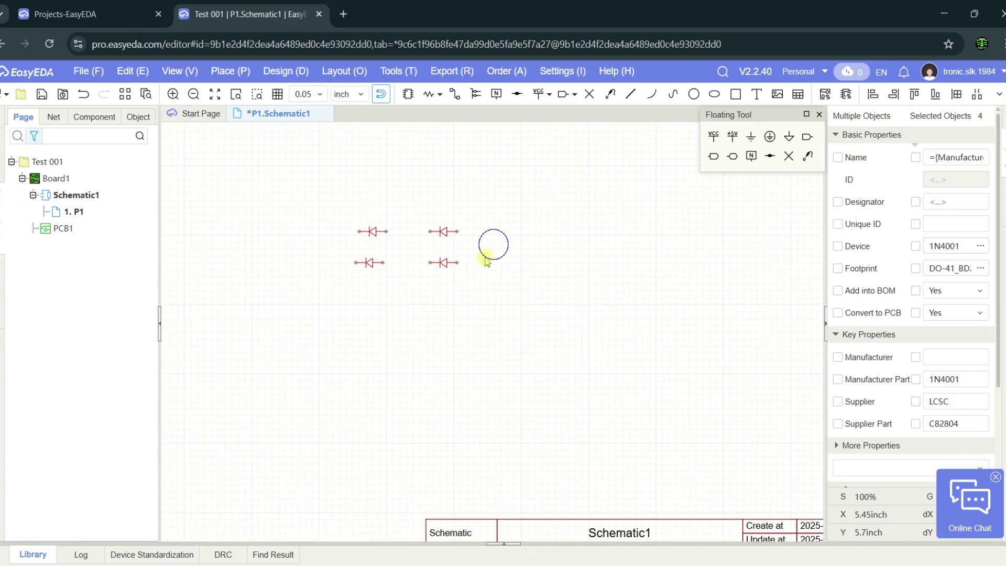
scroll(419, 266, "up", 2)
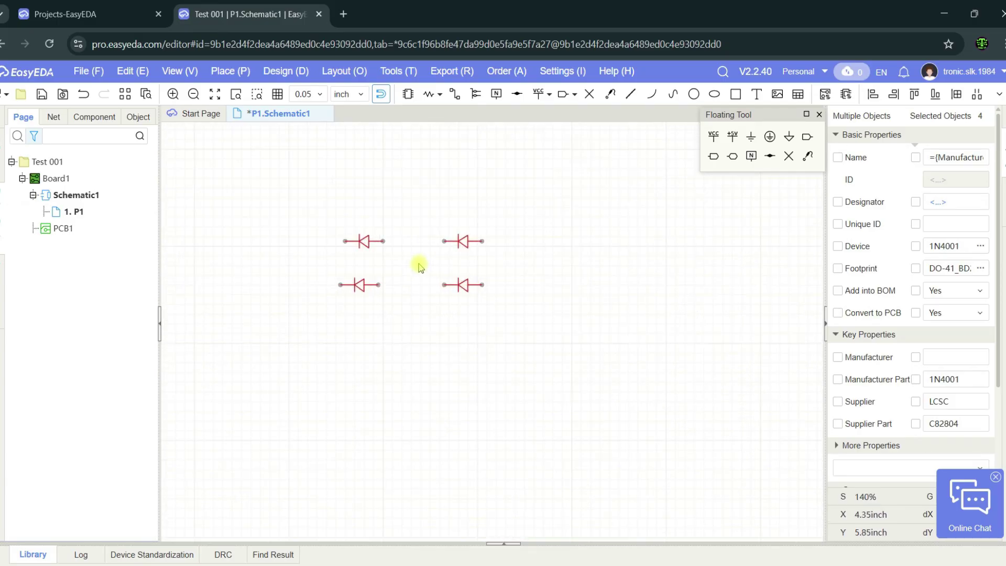
left_click(427, 202)
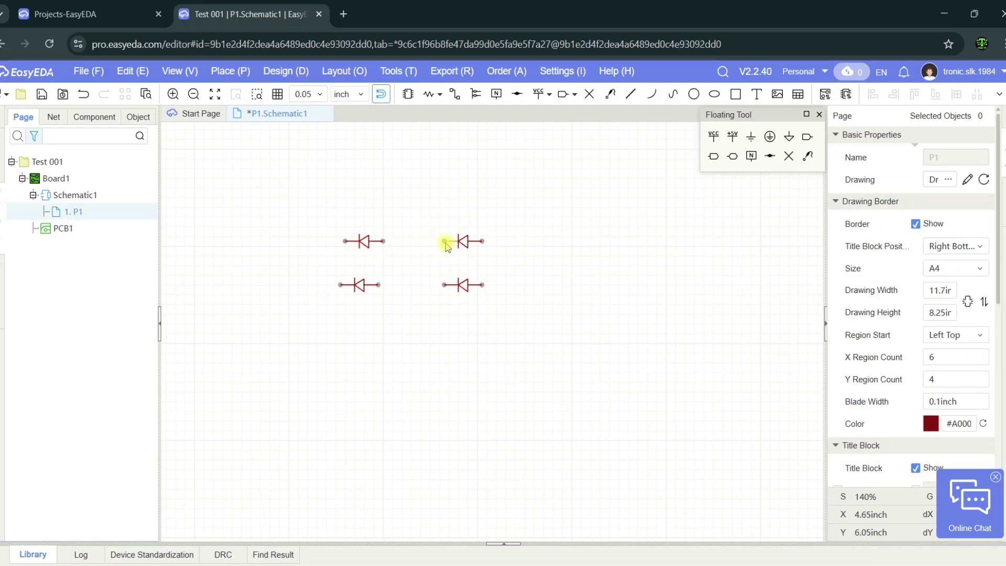
left_click(456, 99)
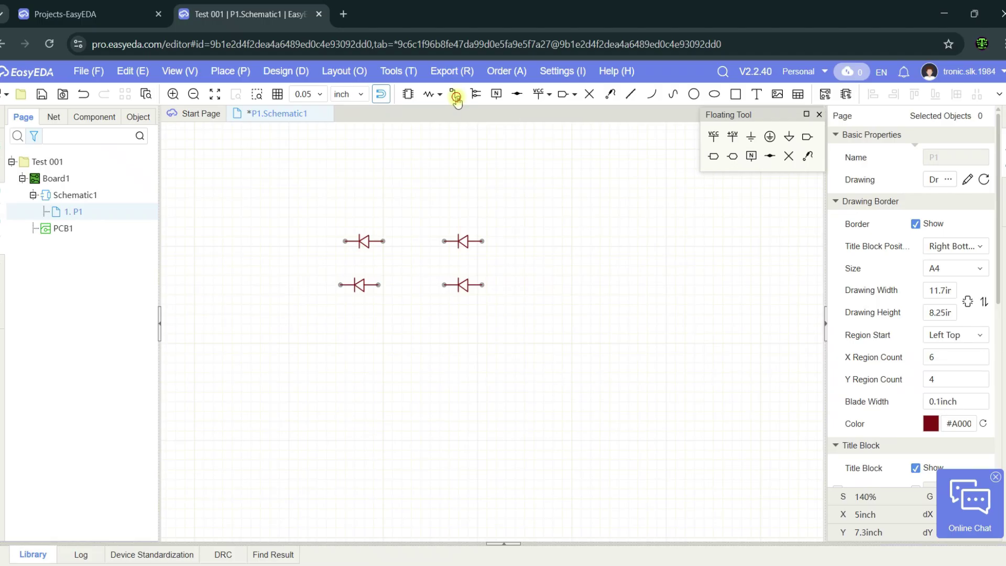
left_click(384, 242)
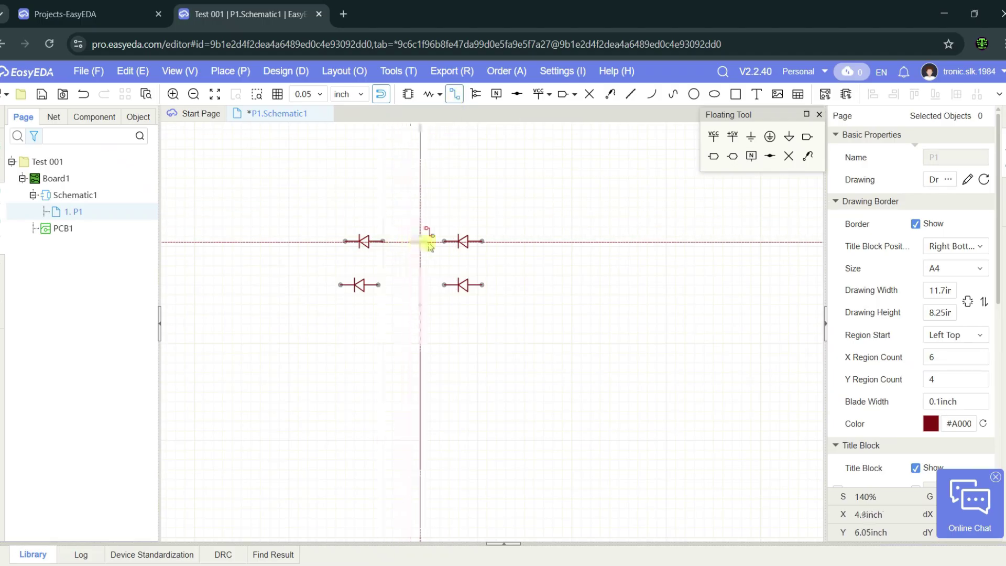
left_click(446, 241)
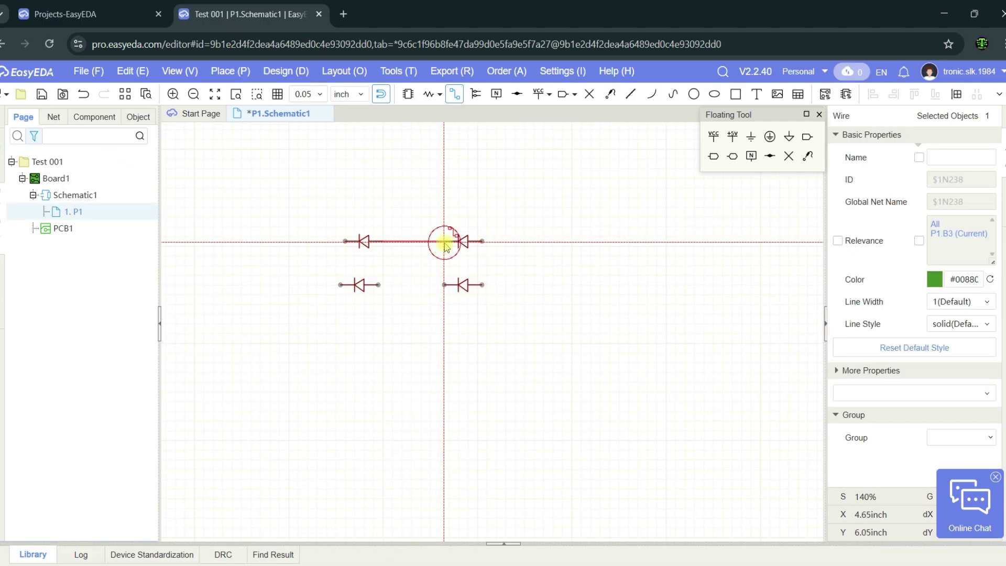
left_click(381, 285)
left_click(445, 285)
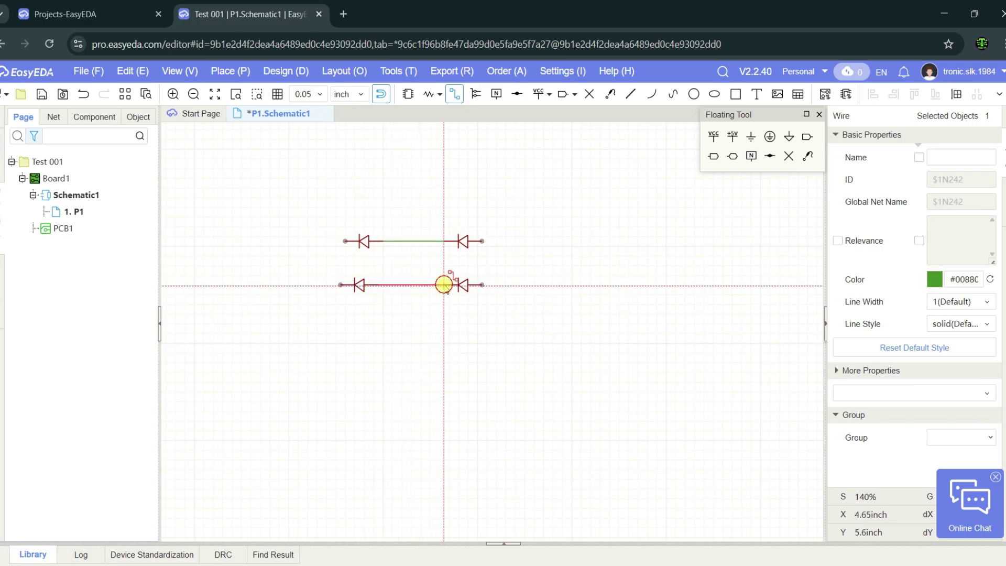
Join the two diode rows with wires between their right-hand ends and between their left-hand ends.
left_click(482, 241)
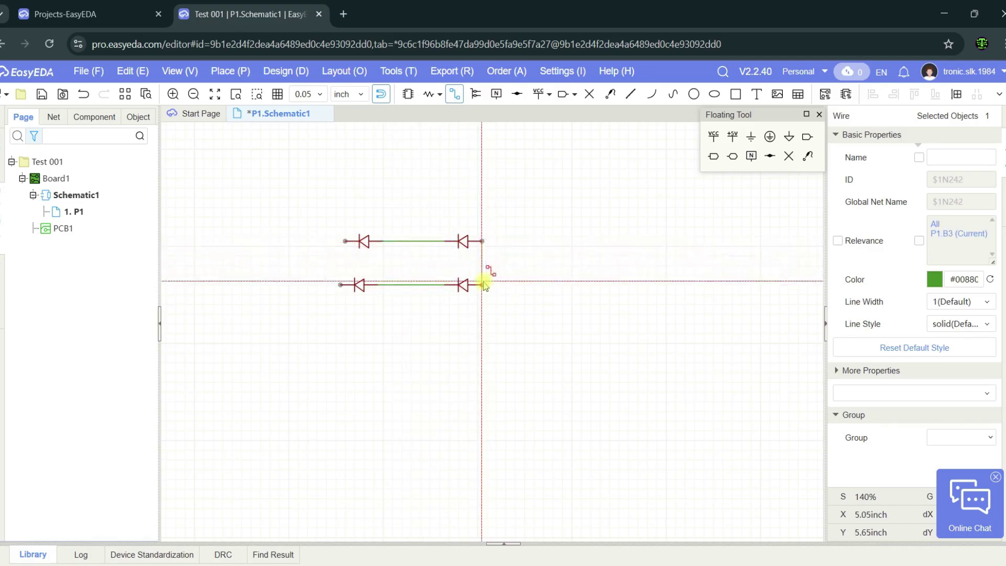
left_click(482, 284)
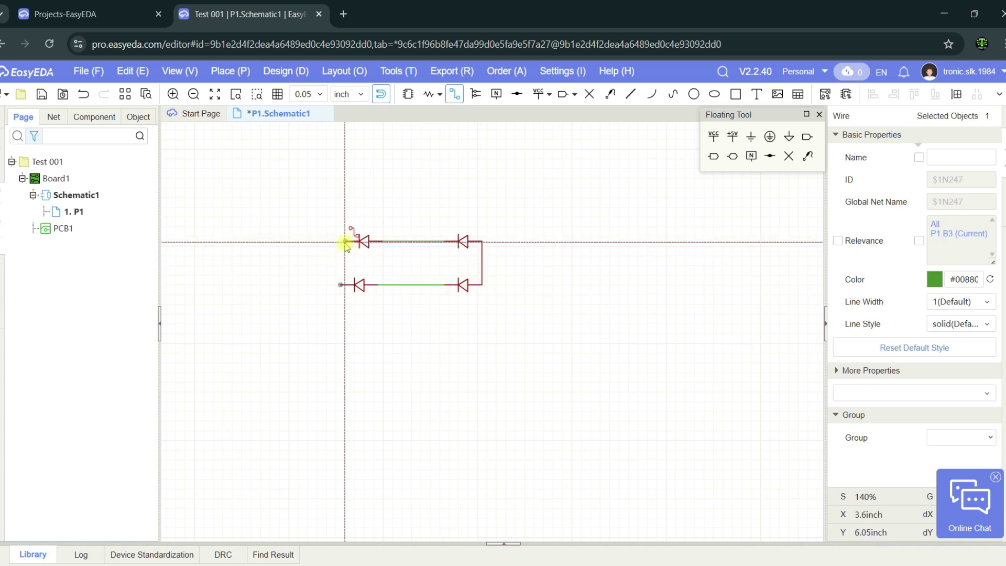
left_click(345, 242)
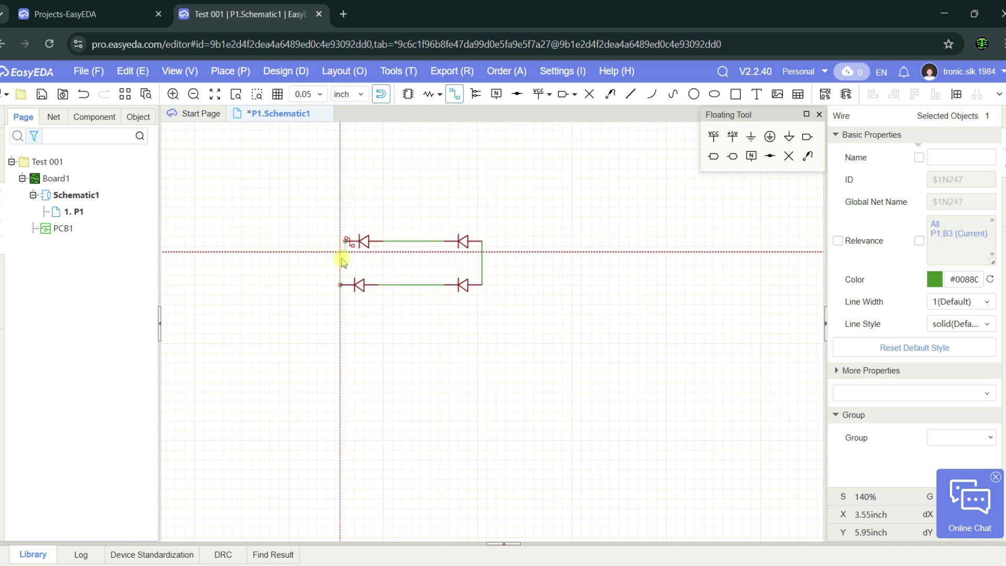
left_click(340, 284)
key("Escape")
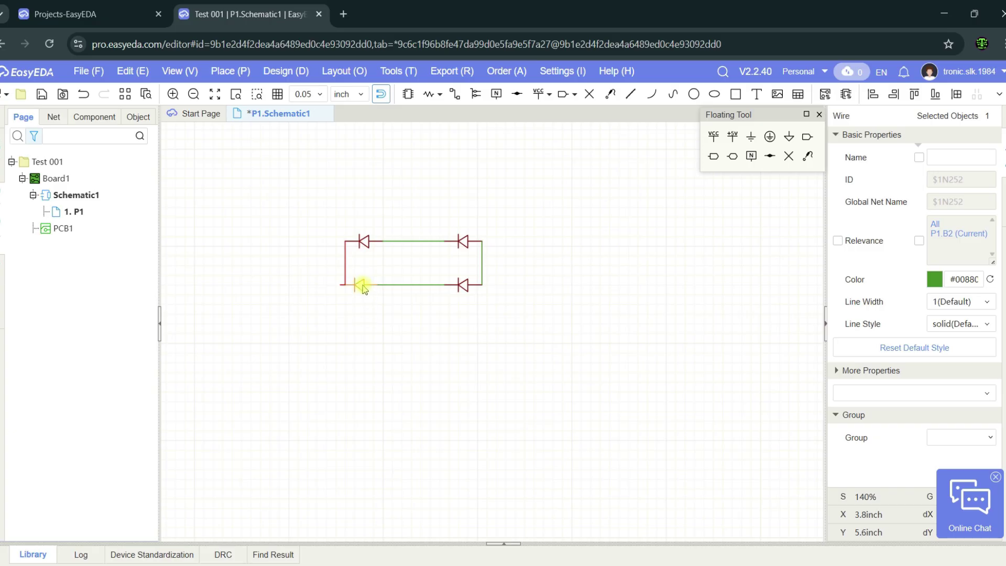
Align the lower-left diode under the upper-left one and move the right-hand diode pair with its wire closer to the left pair.
left_click(362, 286)
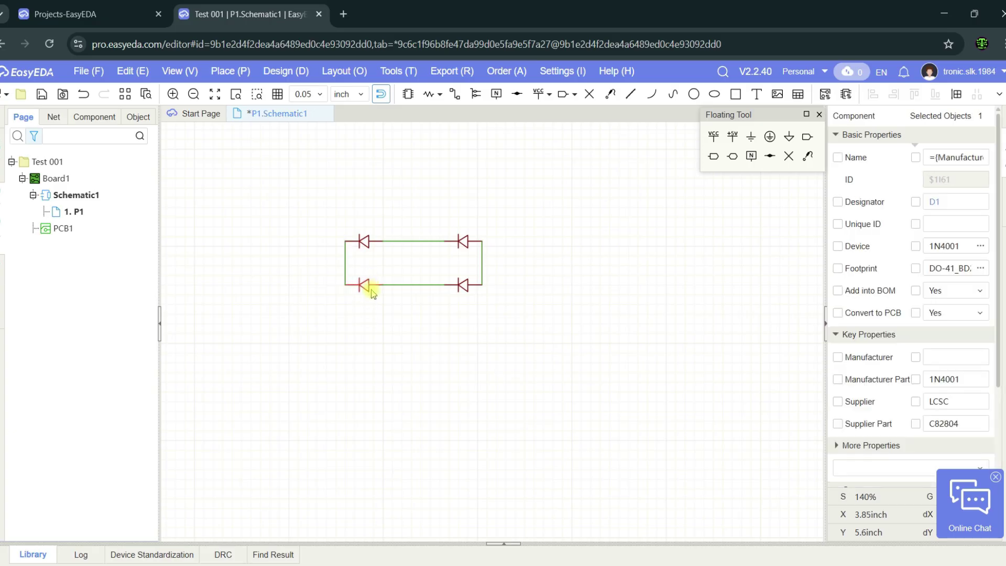
left_click(375, 310)
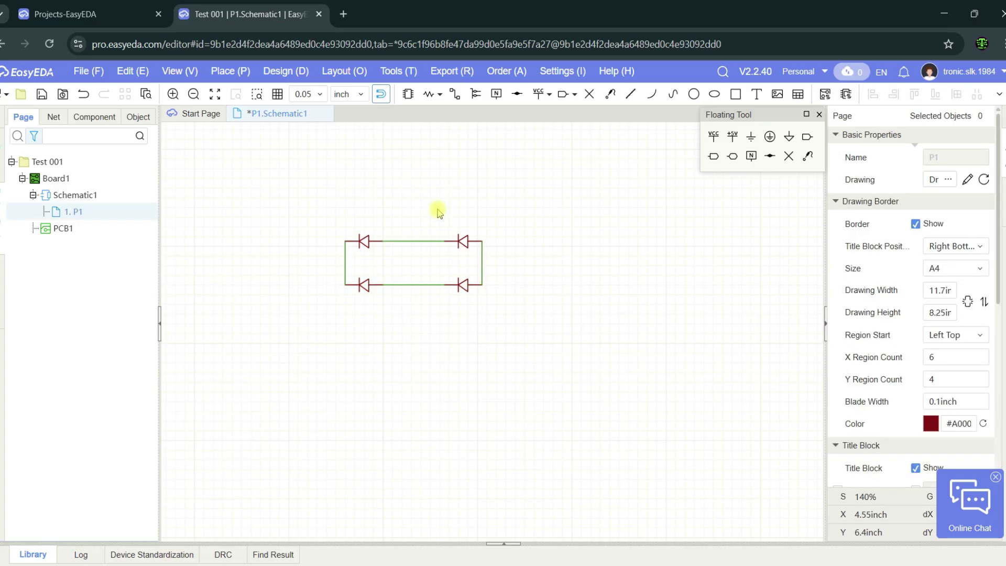
left_click_drag(438, 210, 510, 333)
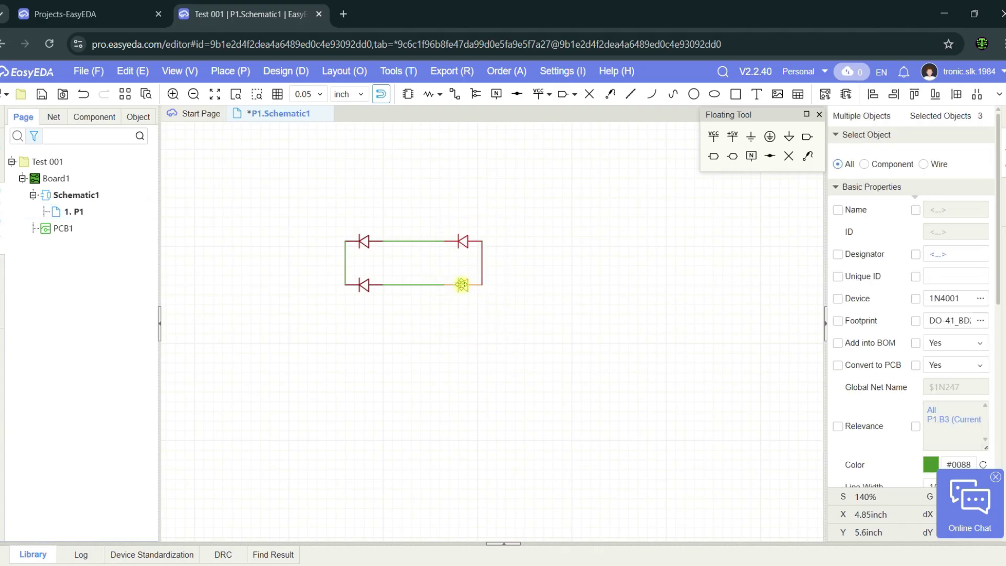
left_click_drag(462, 285, 420, 285)
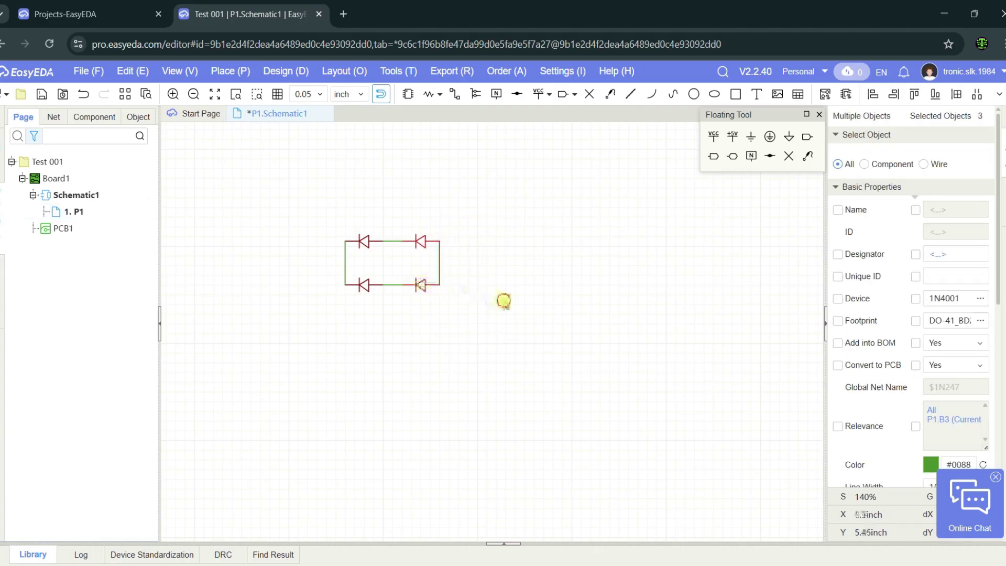
left_click(504, 301)
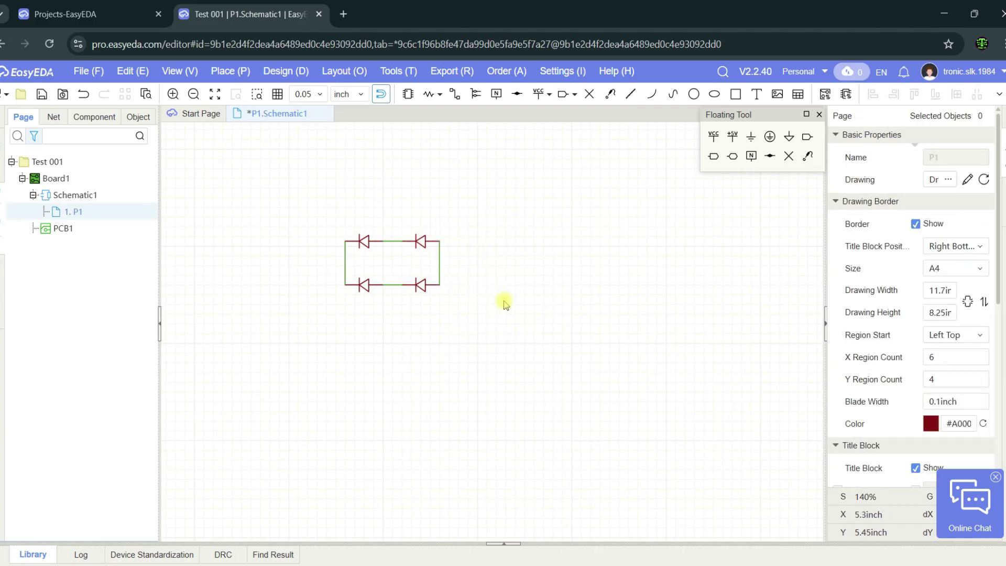
Search the device library for 1000uf and place one TDK B43547B2108M000 capacitor to the right of the diode bridge.
left_click(407, 94)
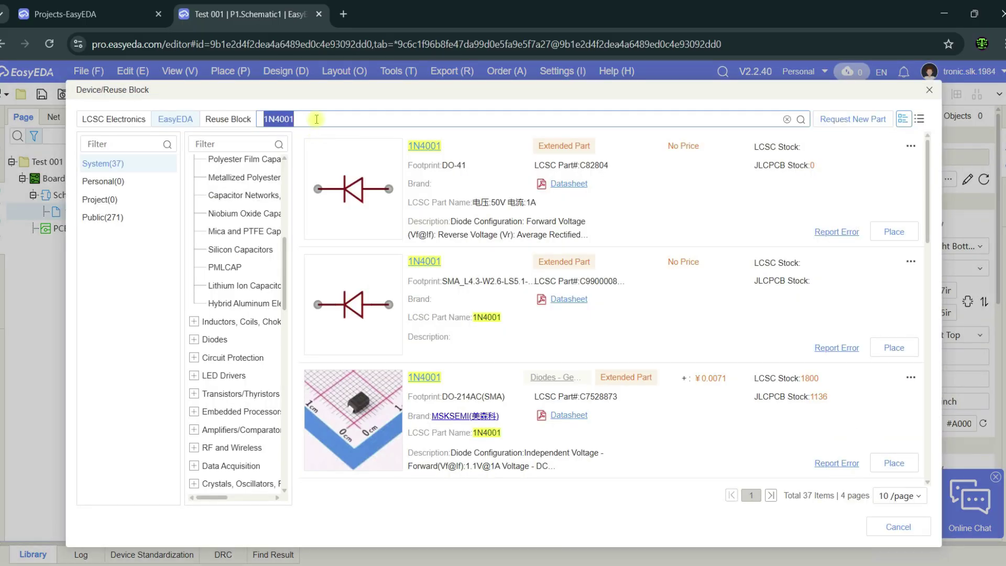
type("100uF")
key("Return")
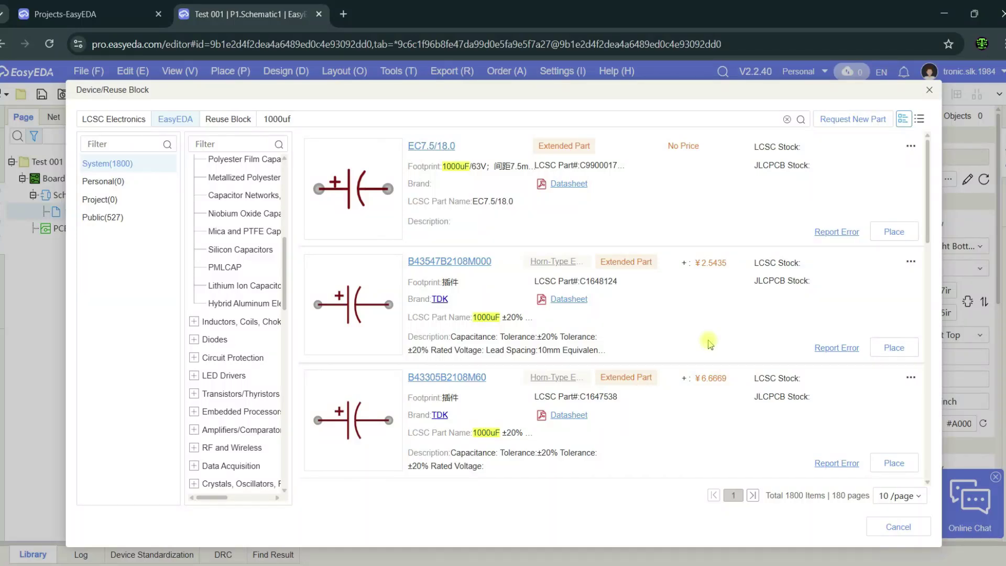
double_click(709, 344)
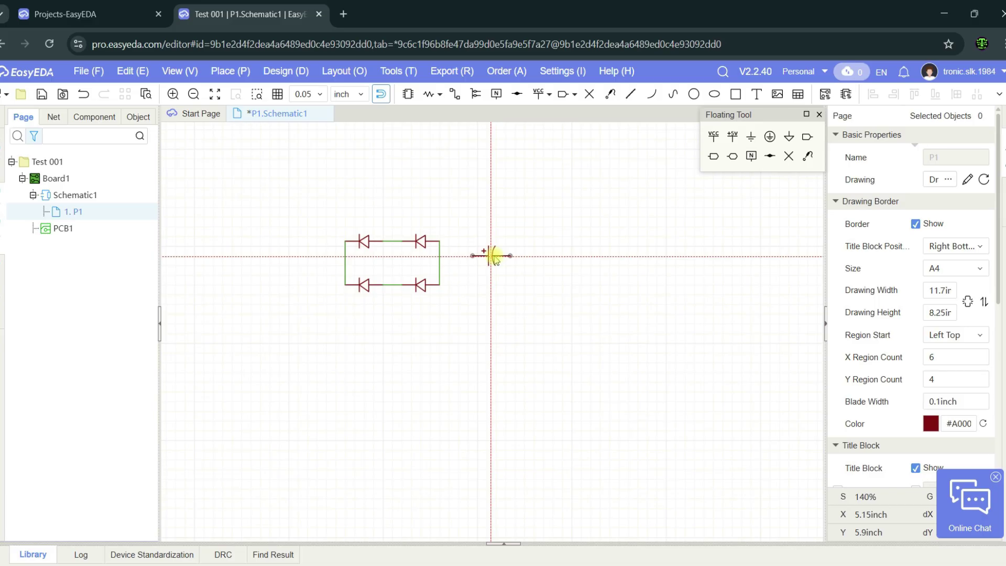
left_click(493, 256)
key("Escape")
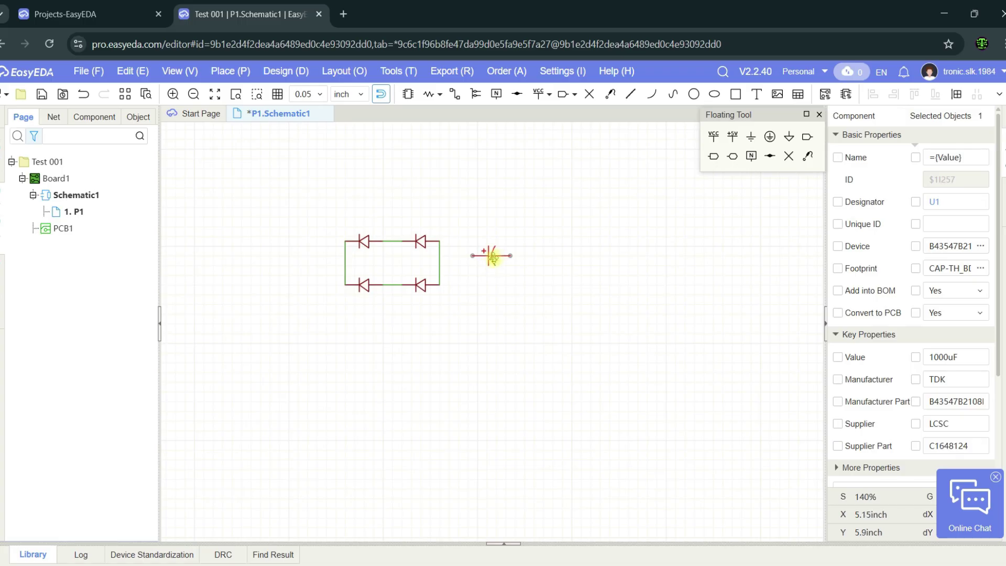
Rotate the capacitor upright with its positive terminal at the top and shift it slightly down.
key("space")
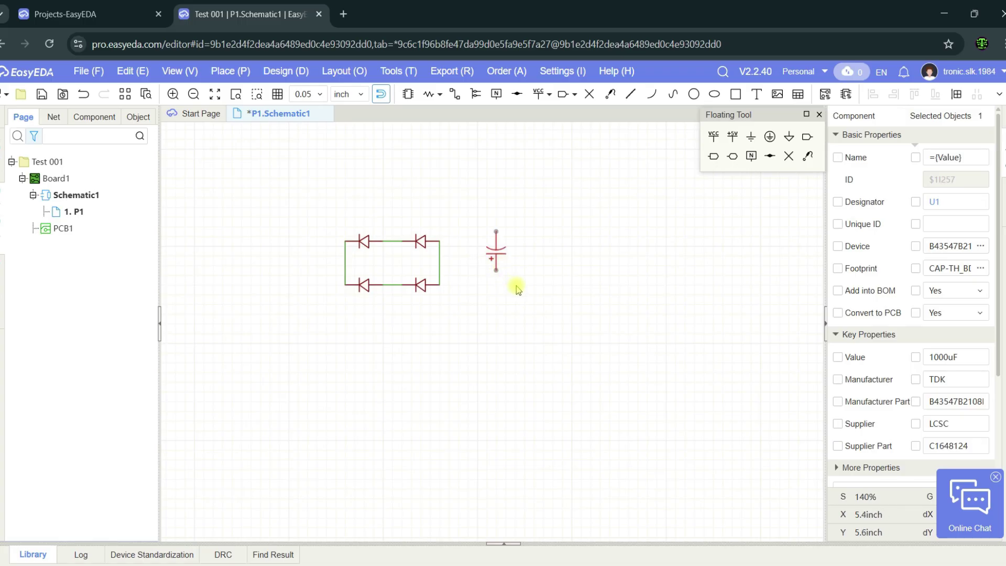
key("space")
key("space")
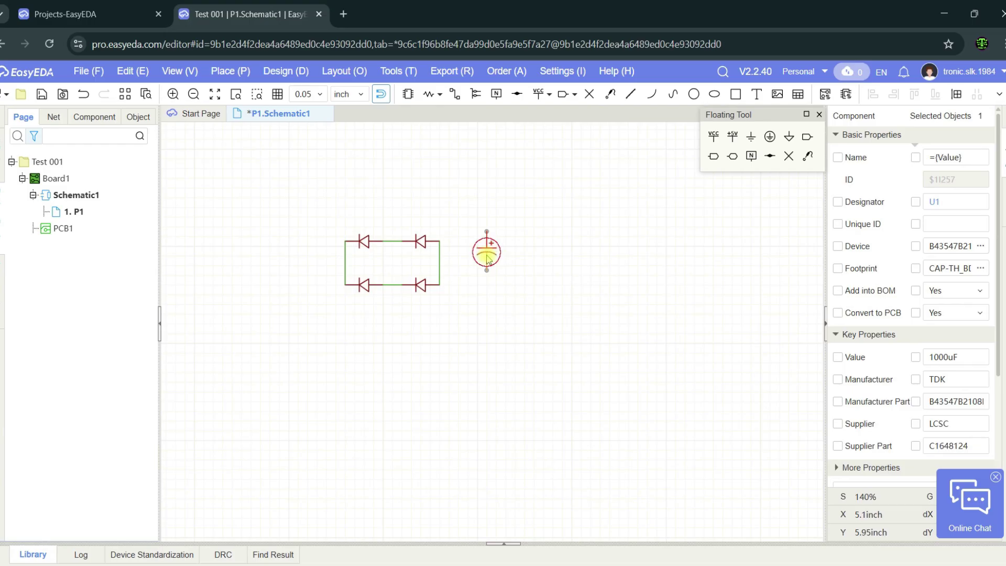
left_click_drag(486, 252, 491, 266)
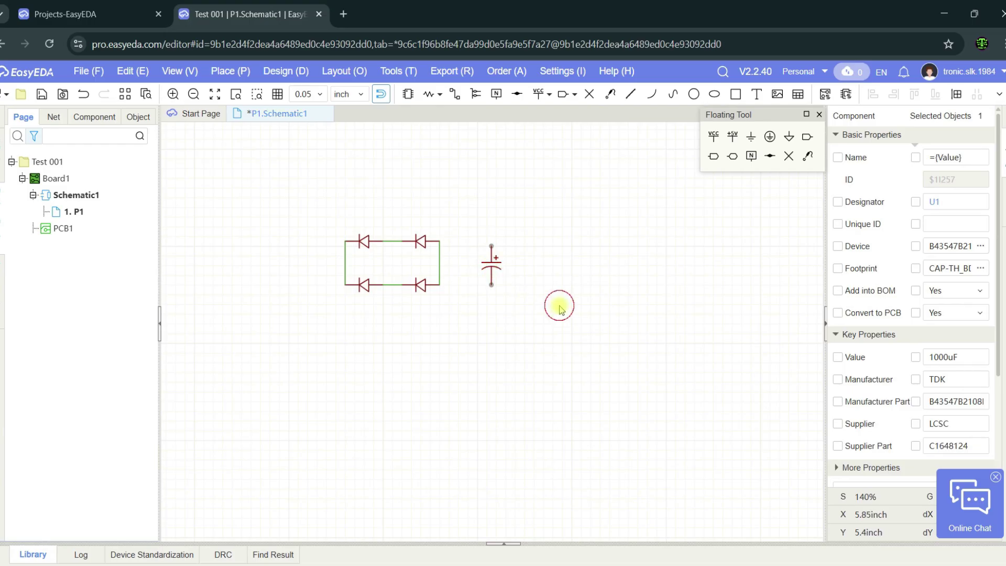
left_click(557, 309)
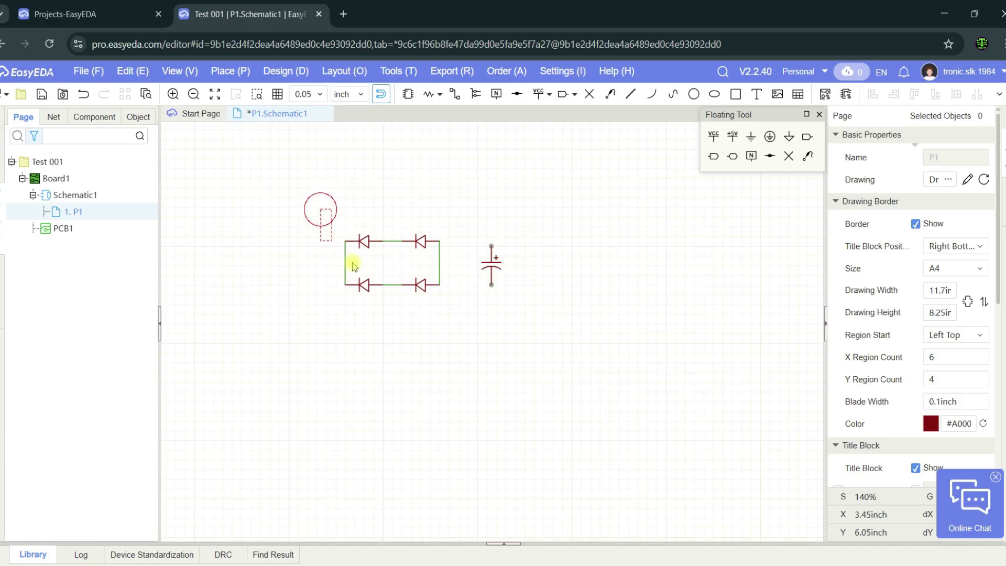
Rotate the whole diode bridge with its wires by 180 degrees so the diodes point right.
left_click_drag(320, 209, 457, 323)
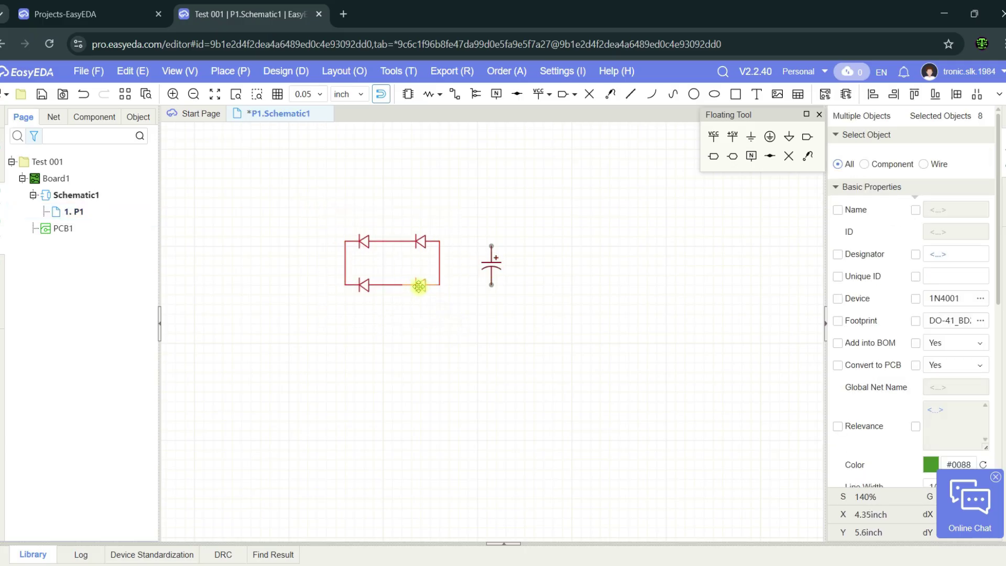
key("space")
key("space")
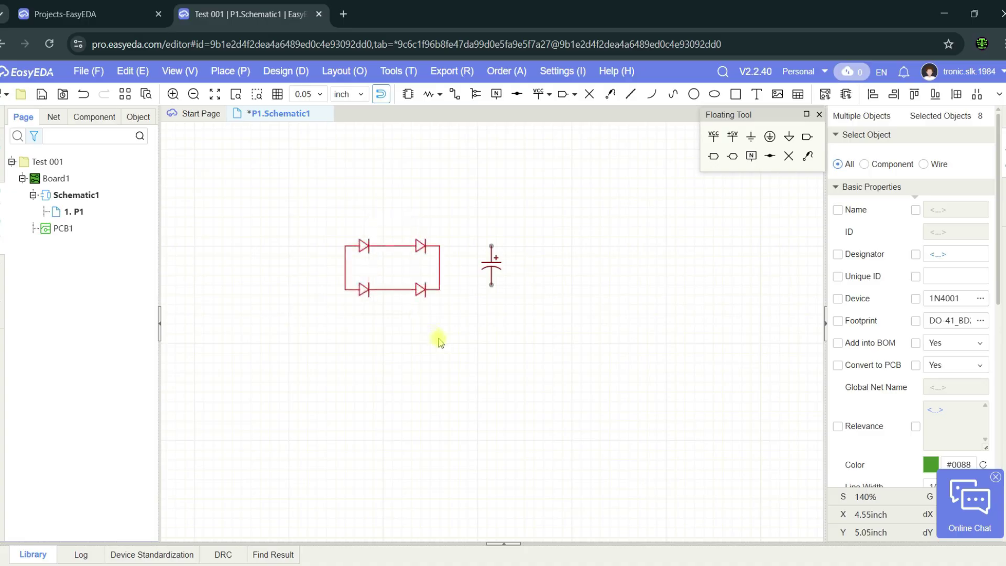
left_click(453, 346)
Move the capacitor lower and closer to the bridge, and wire its positive terminal to the bridge's right-hand vertical wire.
left_click_drag(491, 265, 482, 291)
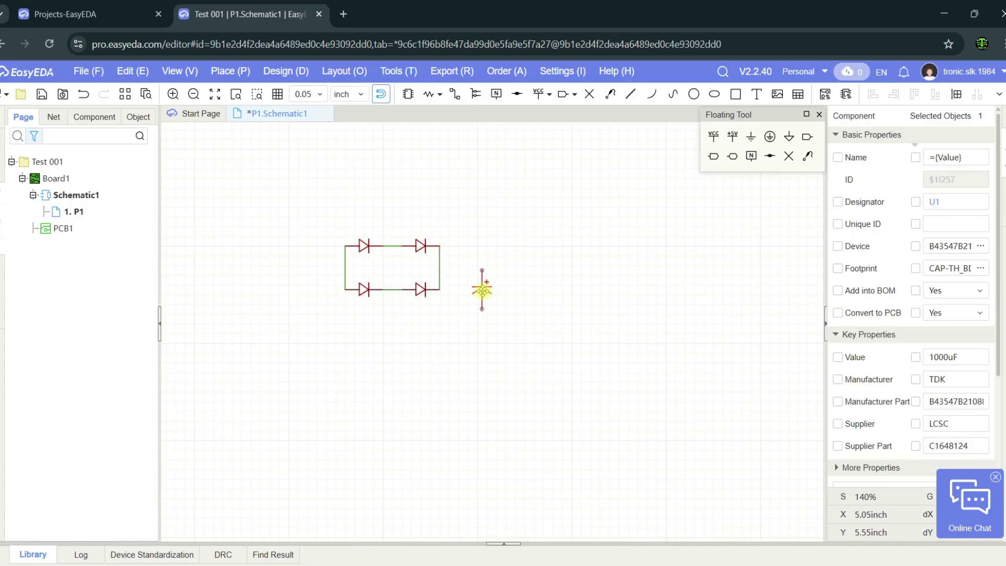
left_click(521, 292)
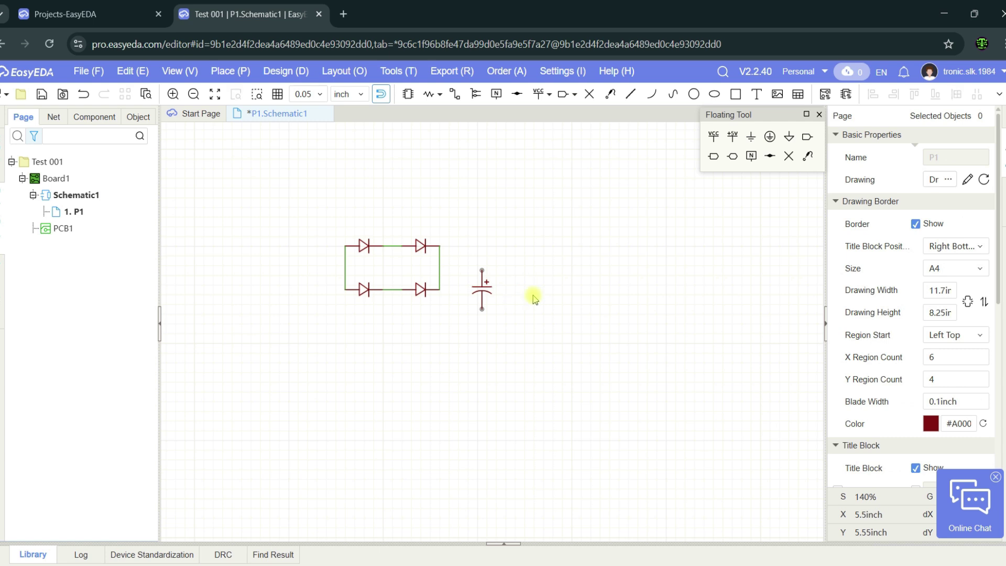
left_click(455, 95)
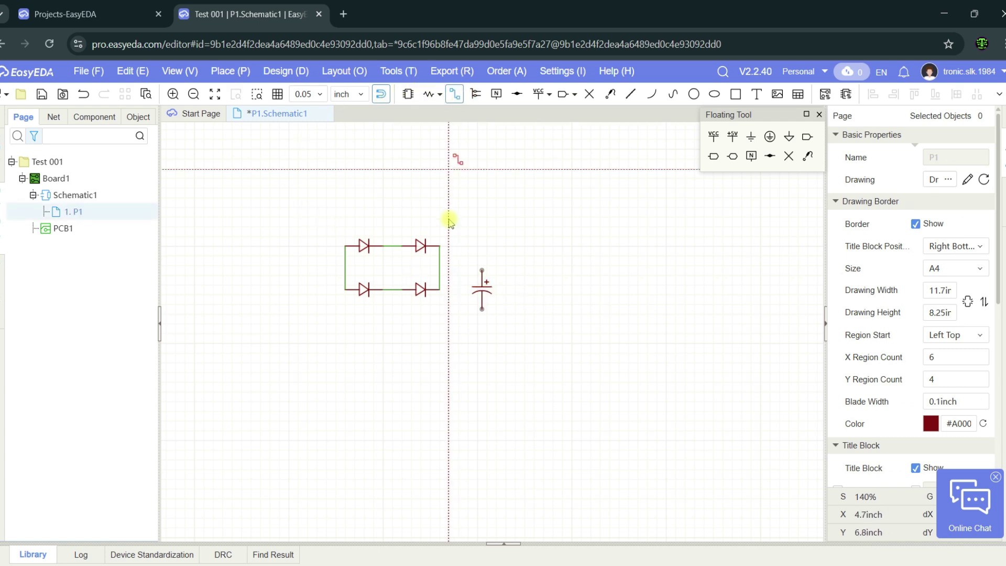
left_click(482, 271)
left_click(440, 271)
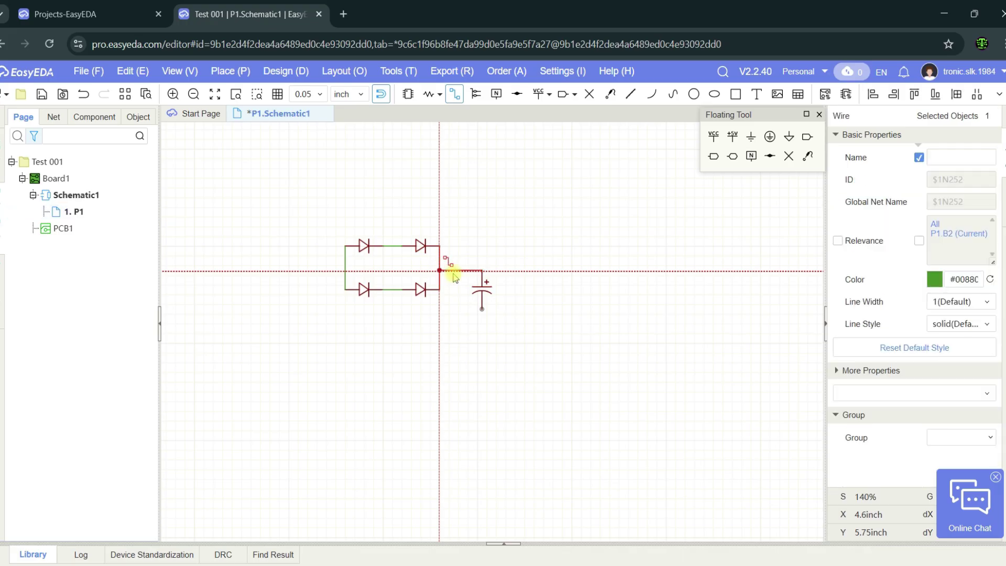
Wire the capacitor's negative terminal below the lower diode row and up between the rows to the bridge's left-hand vertical wire.
left_click(481, 309)
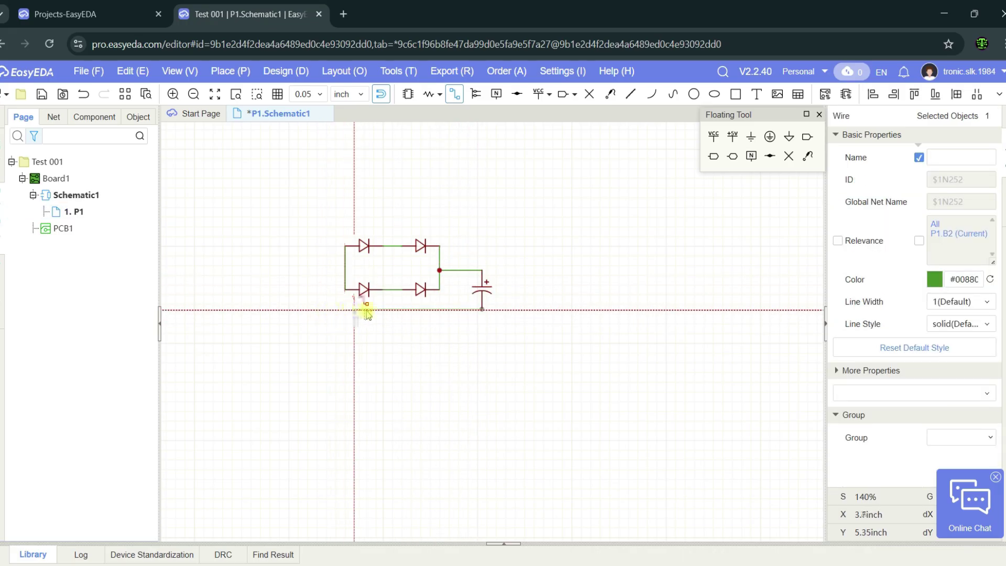
left_click(392, 270)
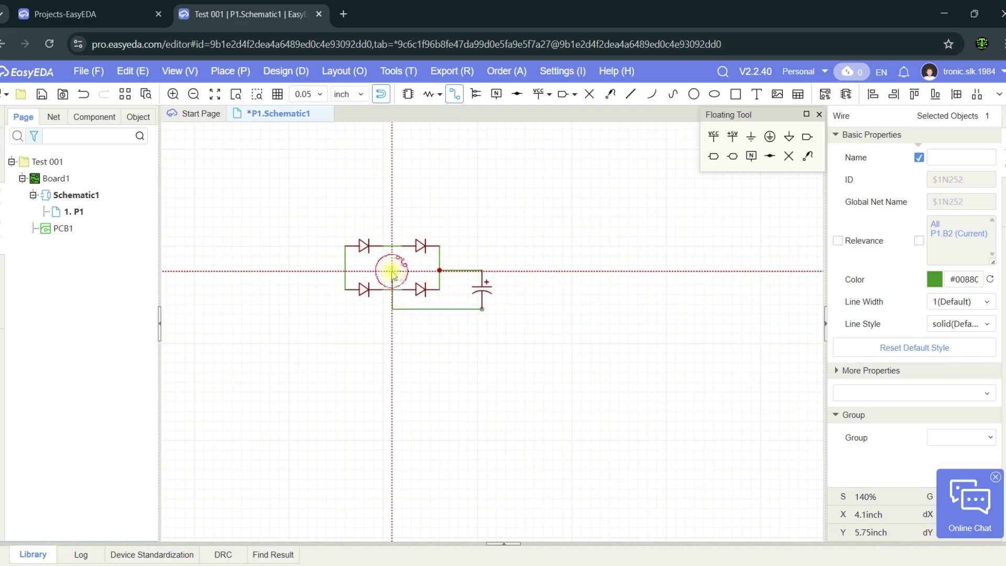
left_click(345, 271)
key("Escape")
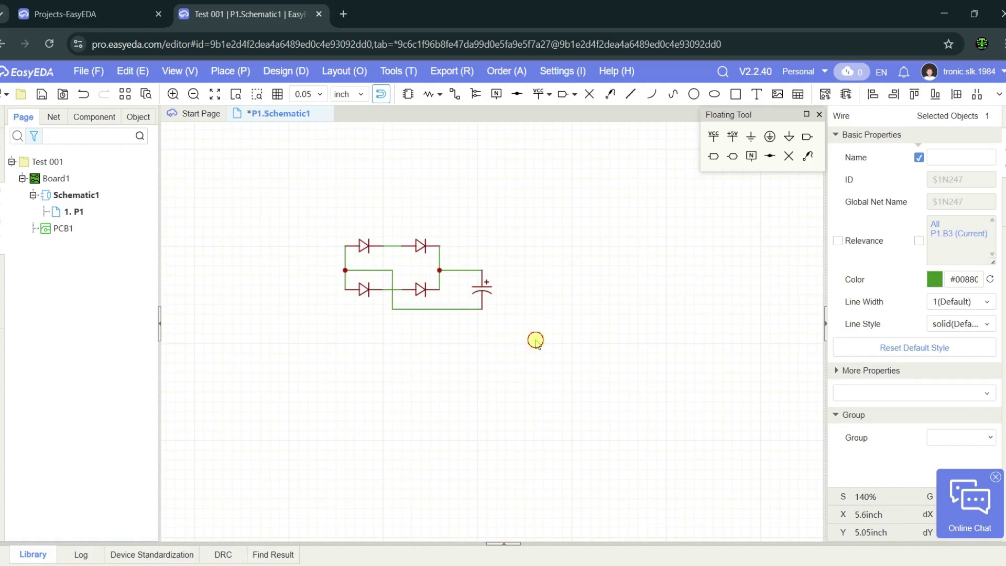
left_click(535, 340)
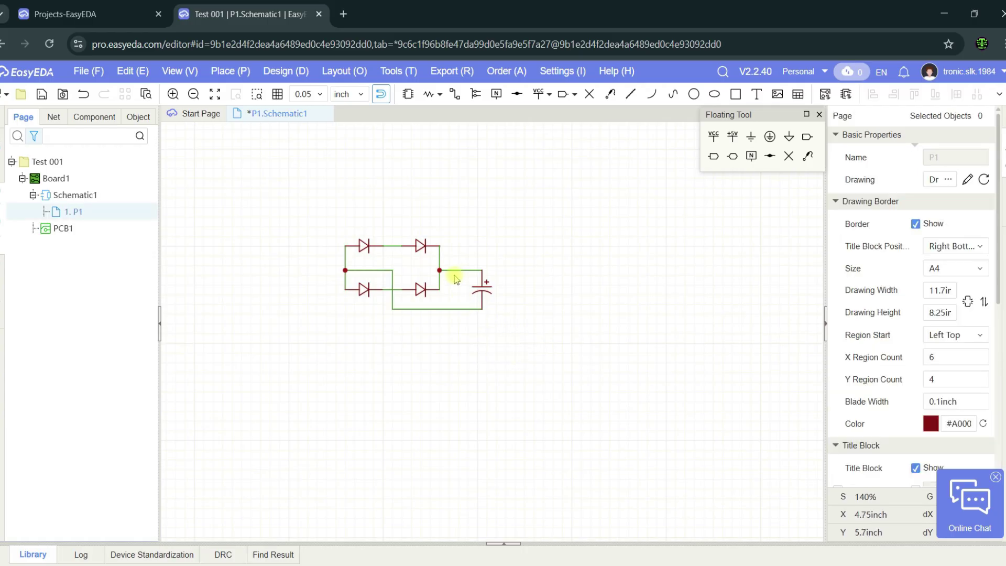
Search the EasyEDA system library for "2pin" and place one 438302 two-pin connector to the left of the diode bridge.
left_click(408, 94)
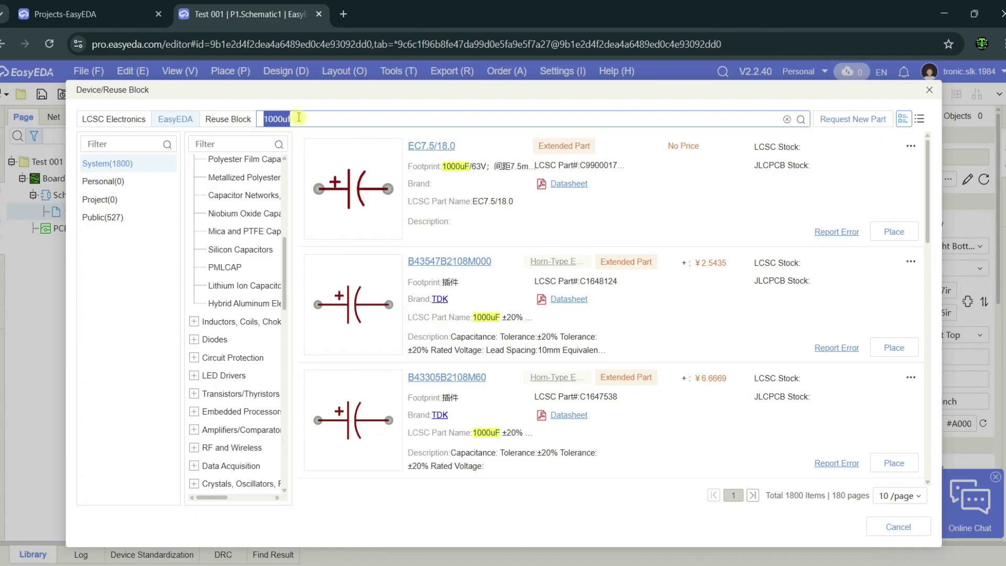
type("2pin")
key("Return")
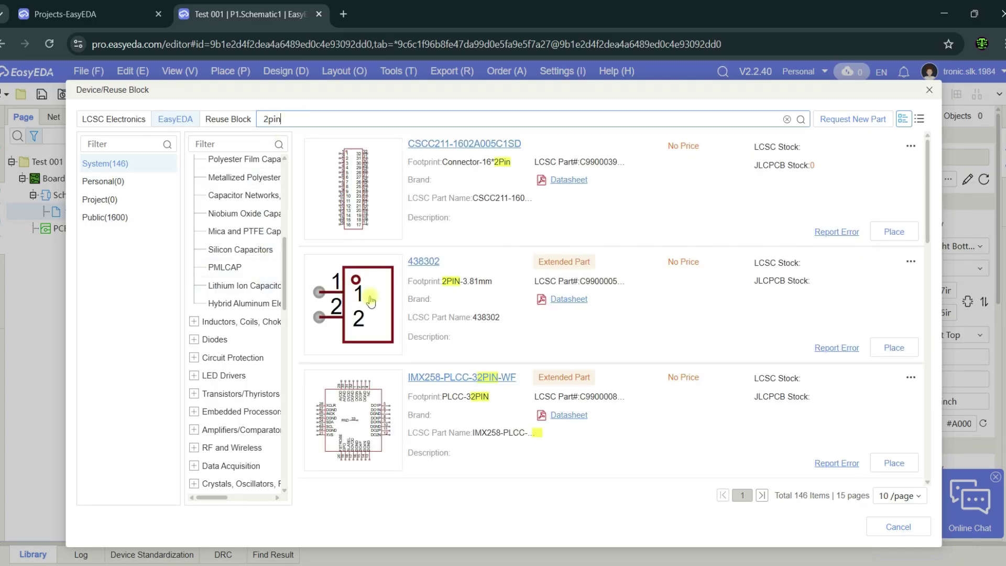
left_click(894, 347)
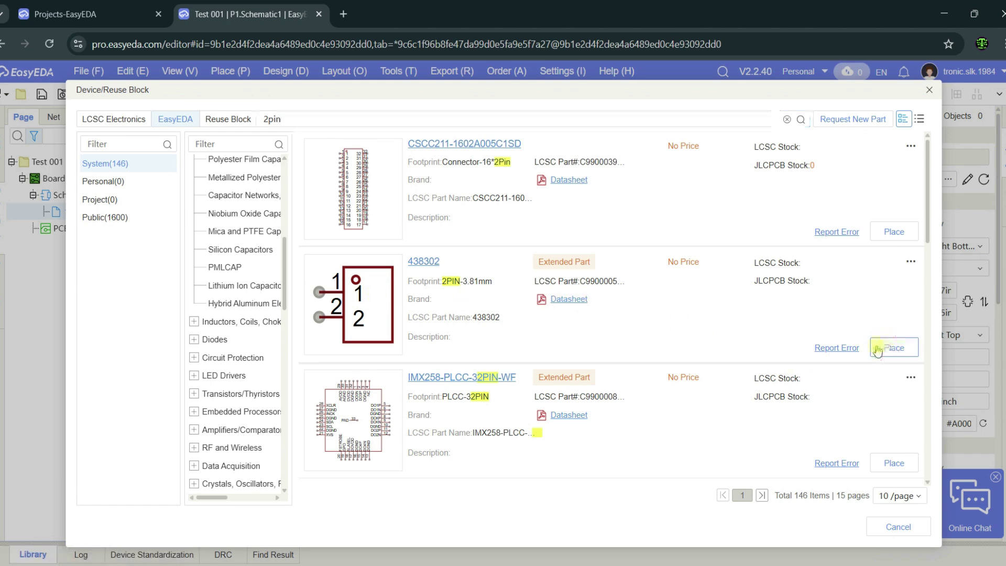
double_click(444, 318)
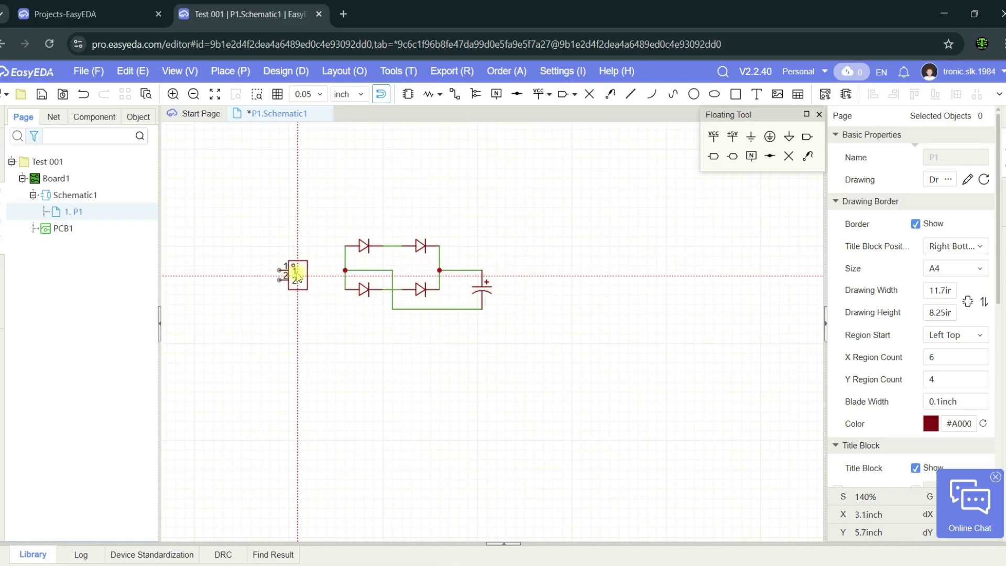
left_click(289, 270)
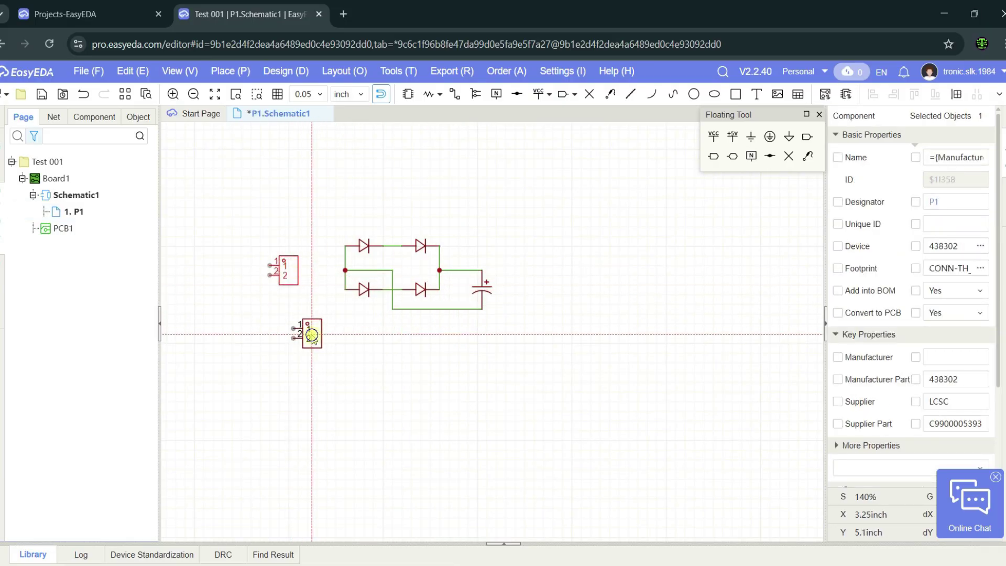
key("Escape")
Shift the two-pin connector slightly up and left, and rotate it 180 degrees so its pins face the bridge.
left_click_drag(292, 283, 272, 264)
key("space")
key("space")
left_click(313, 318)
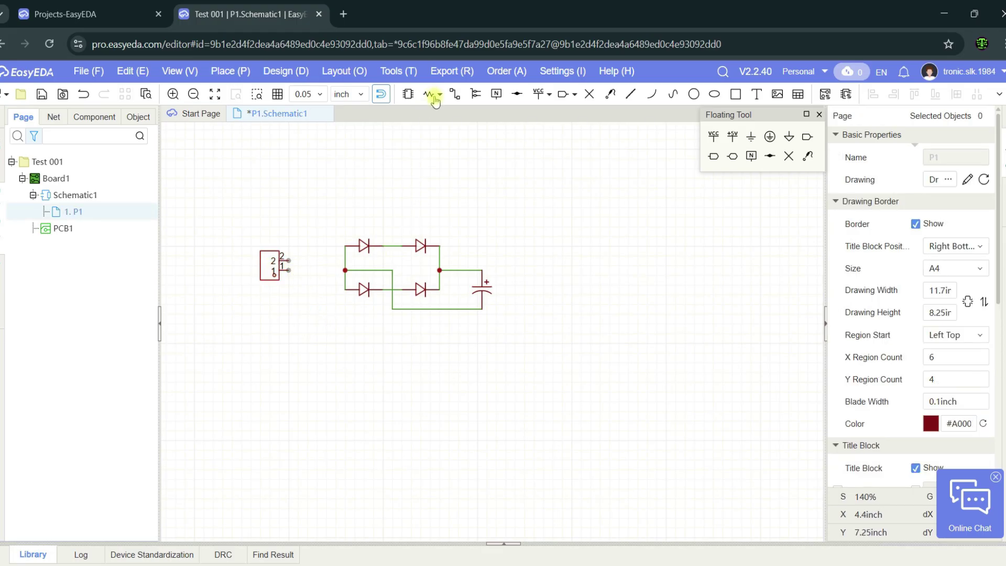
Wire connector pin 2 over the top of the bridge to the junction between the two upper diodes.
left_click(454, 94)
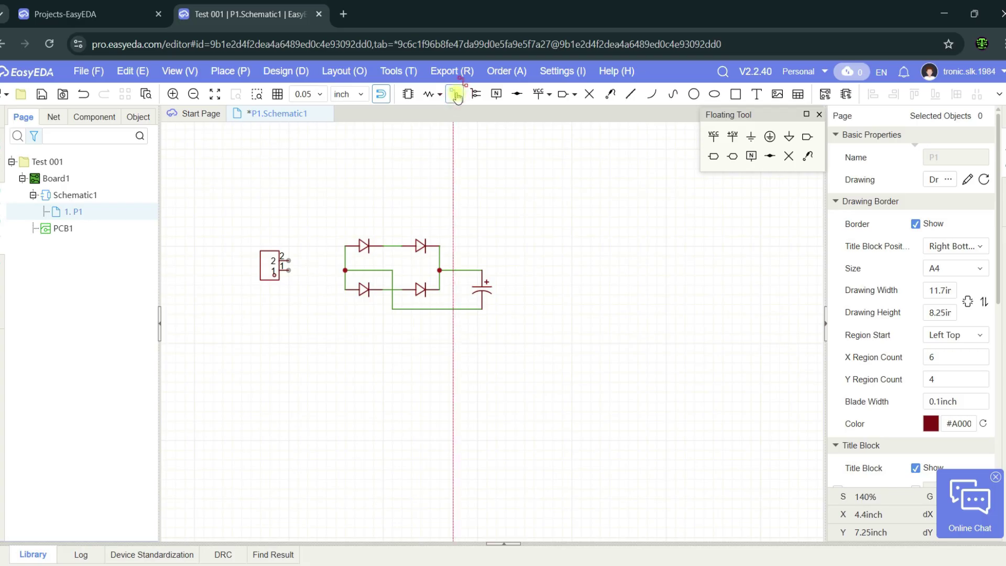
left_click(289, 260)
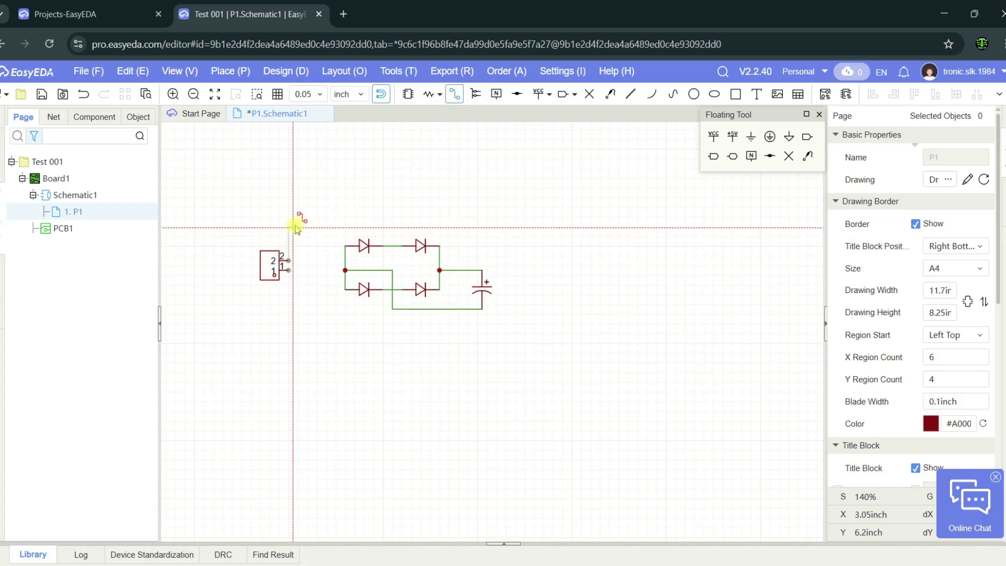
left_click(393, 222)
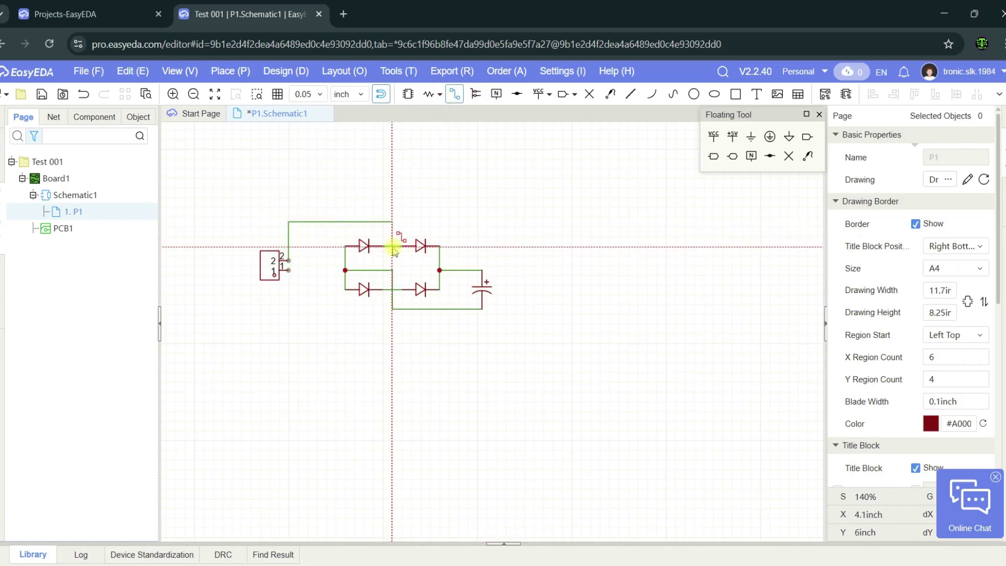
left_click(393, 245)
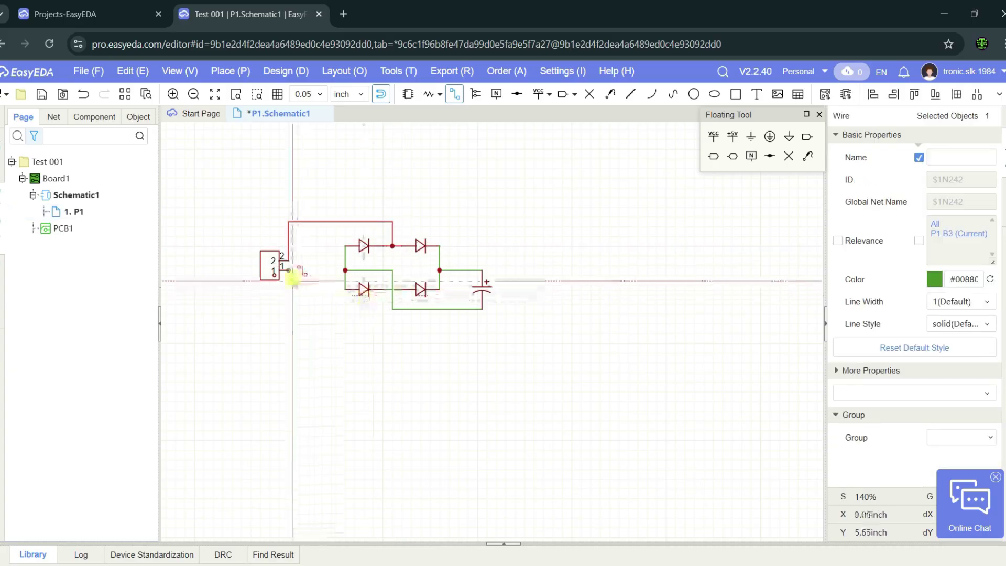
Wire connector pin 1 below the bridge to the junction between the two lower diodes and finish wiring.
left_click(289, 270)
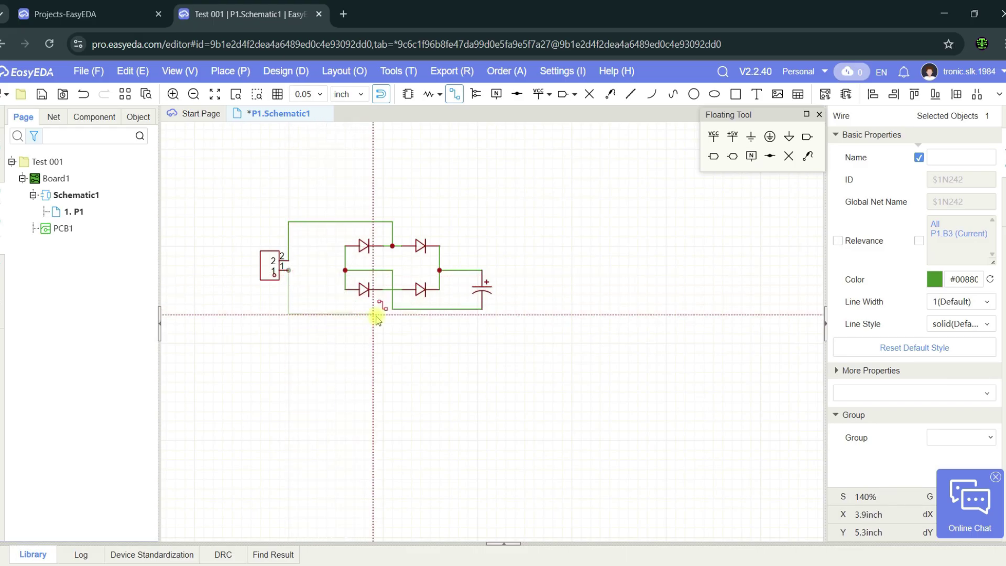
left_click(383, 289)
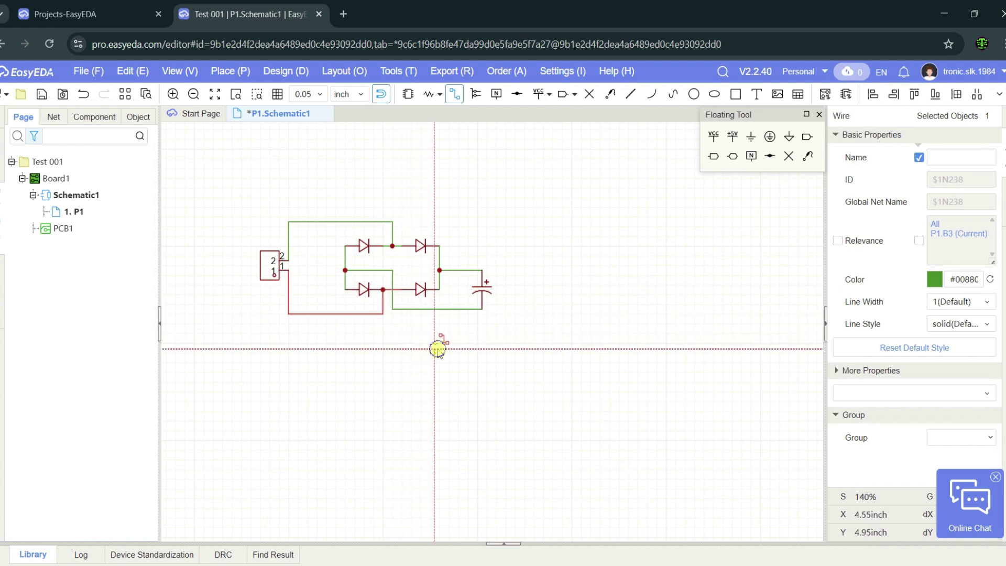
key("Escape")
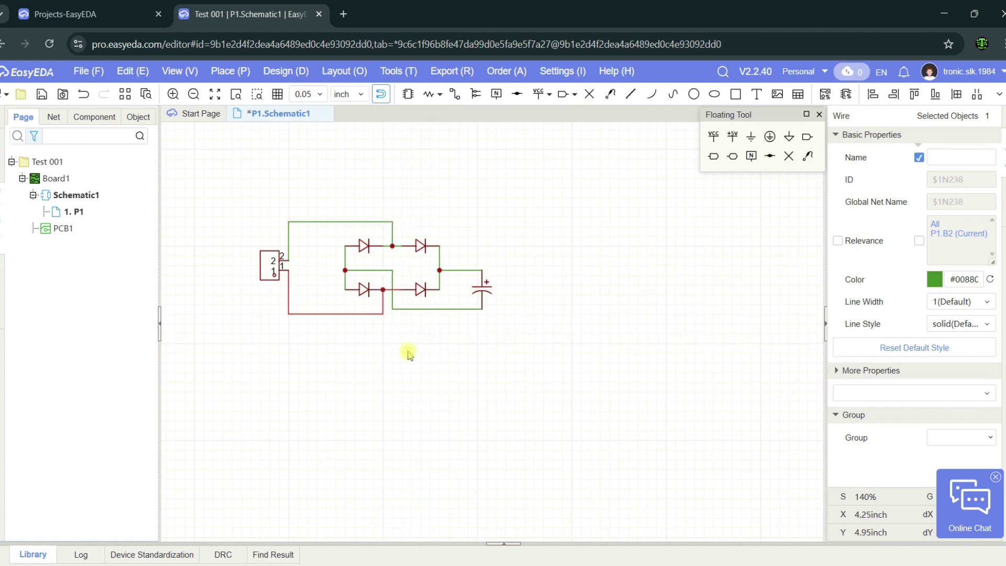
left_click(465, 355)
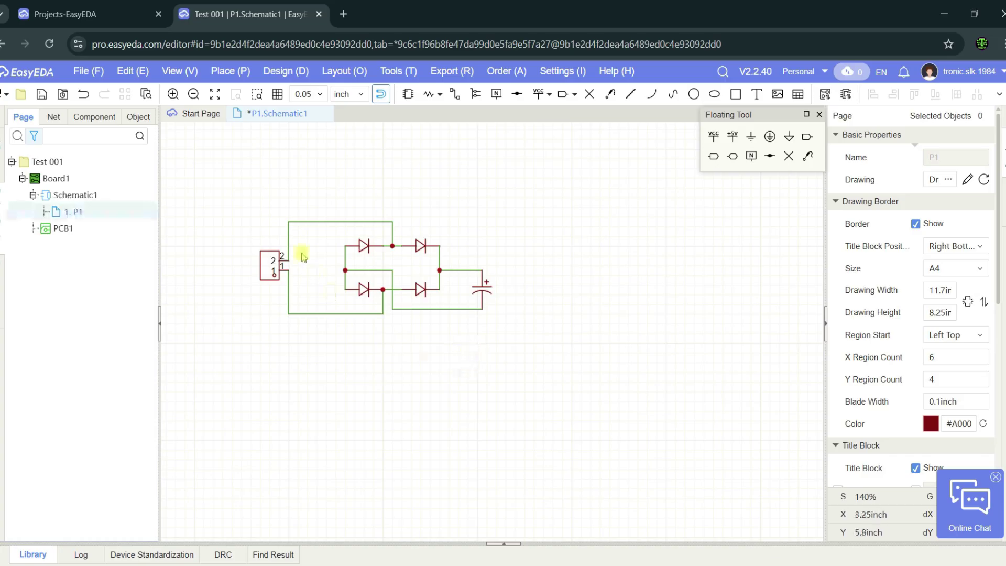
left_click_drag(220, 189, 613, 398)
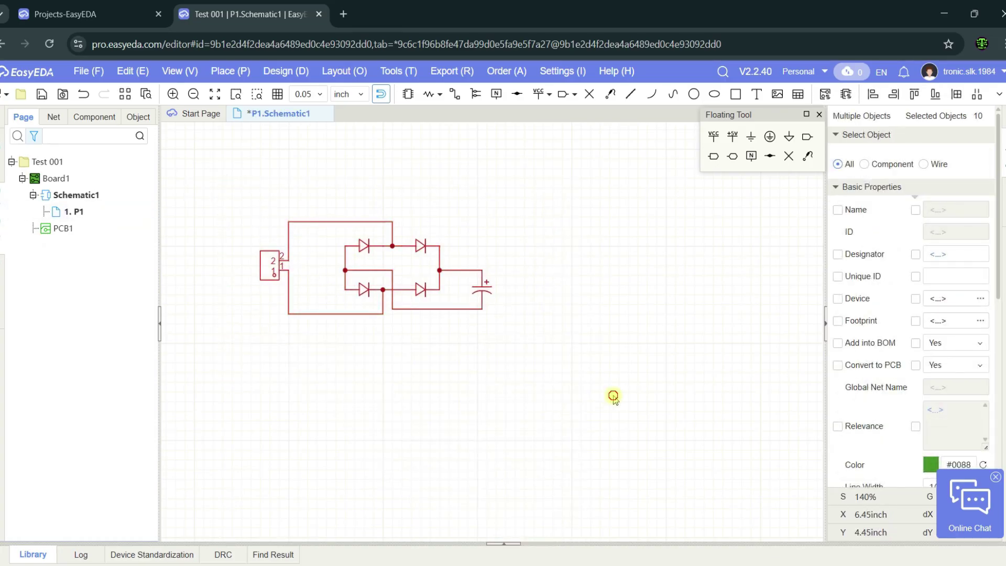
left_click(610, 391)
left_click_drag(222, 183, 535, 388)
right_click_drag(500, 204, 512, 270)
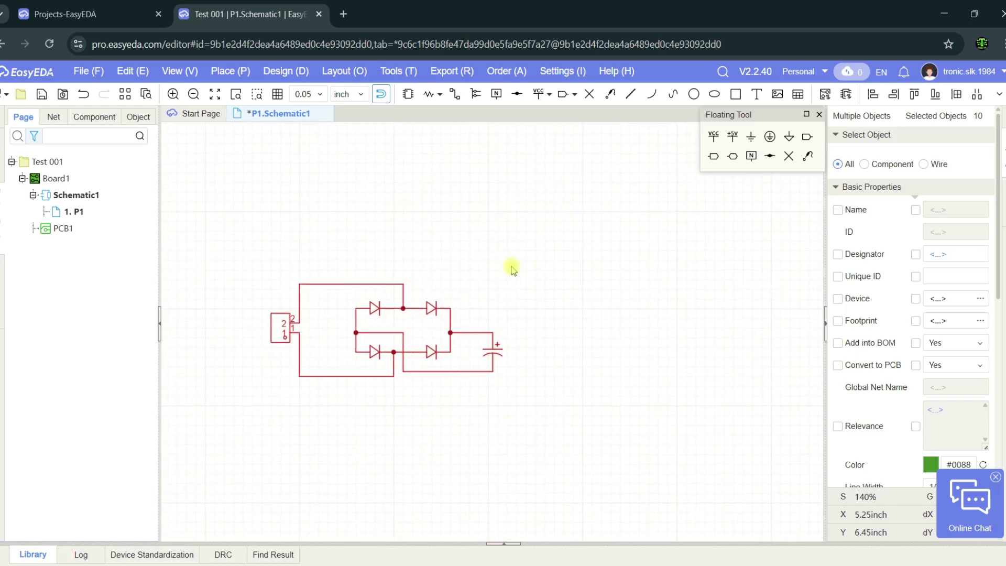
Examine the placement options for passive components, net ports and power symbols, as well as the additional arrangement tools.
left_click(440, 96)
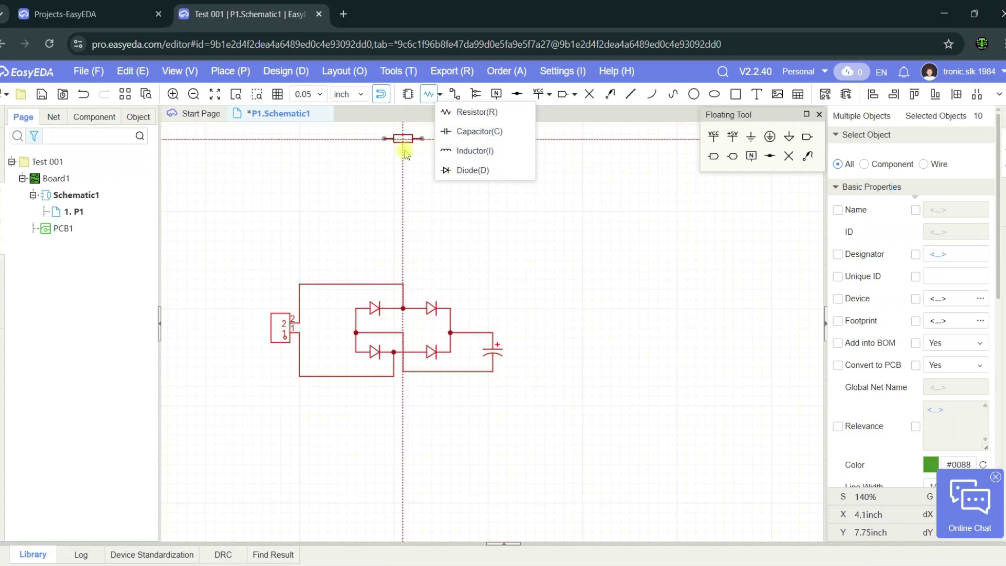
key("Escape")
left_click(440, 96)
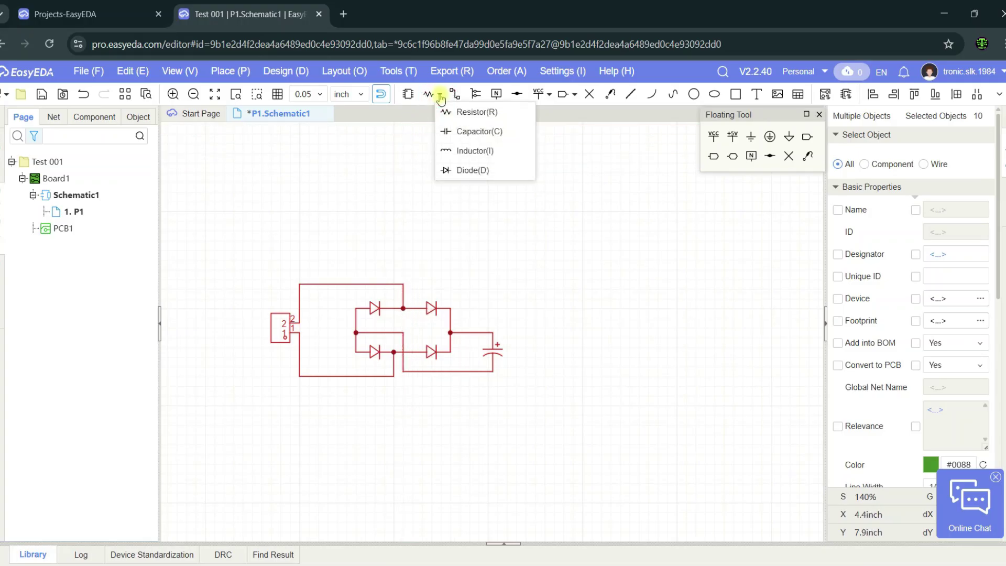
left_click(411, 112)
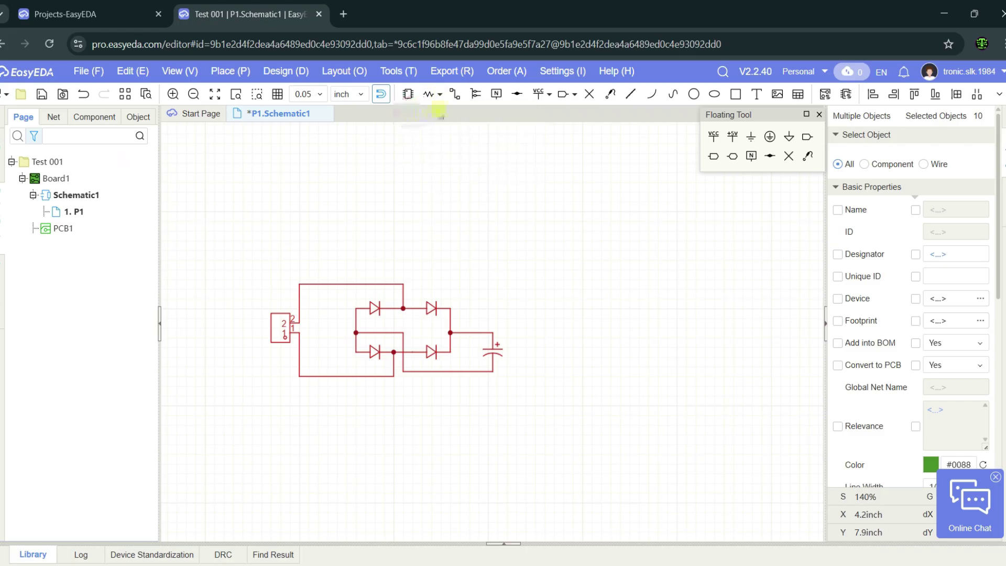
left_click(575, 97)
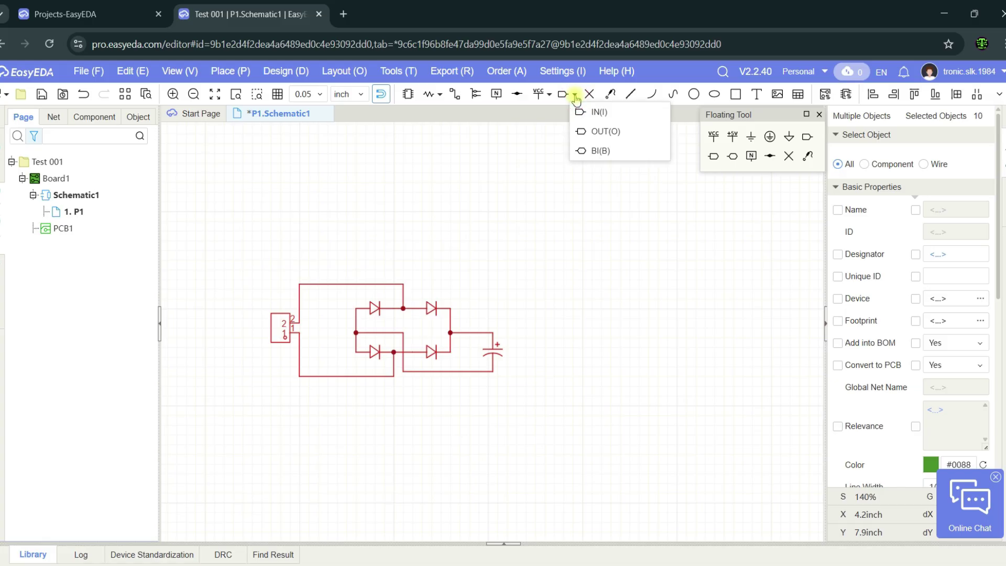
left_click(569, 86)
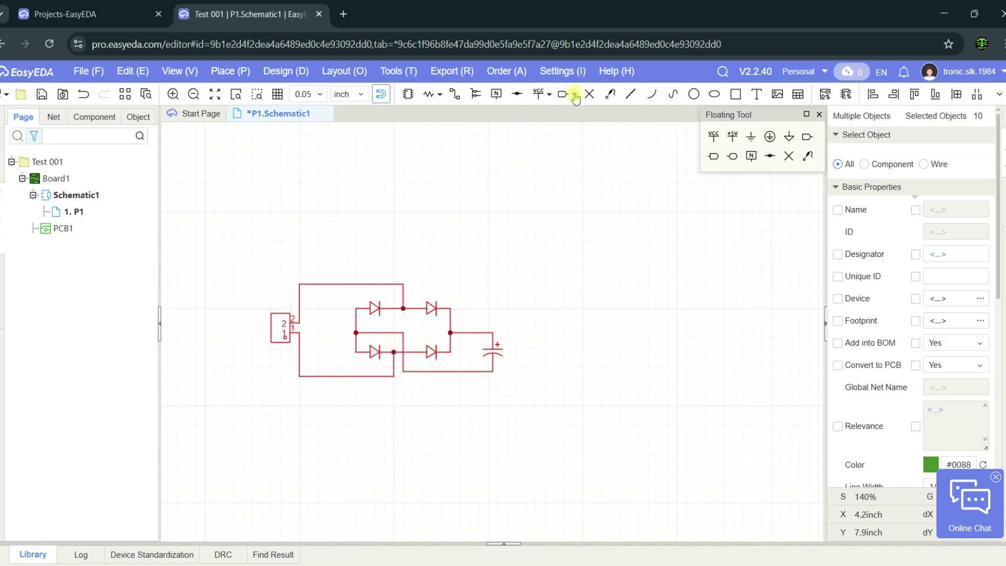
left_click(575, 97)
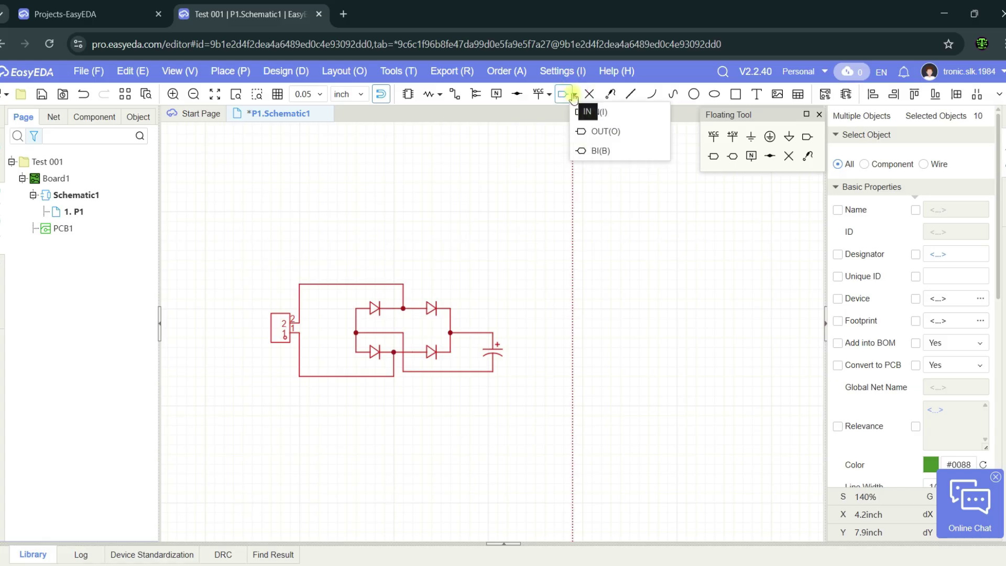
left_click(595, 150)
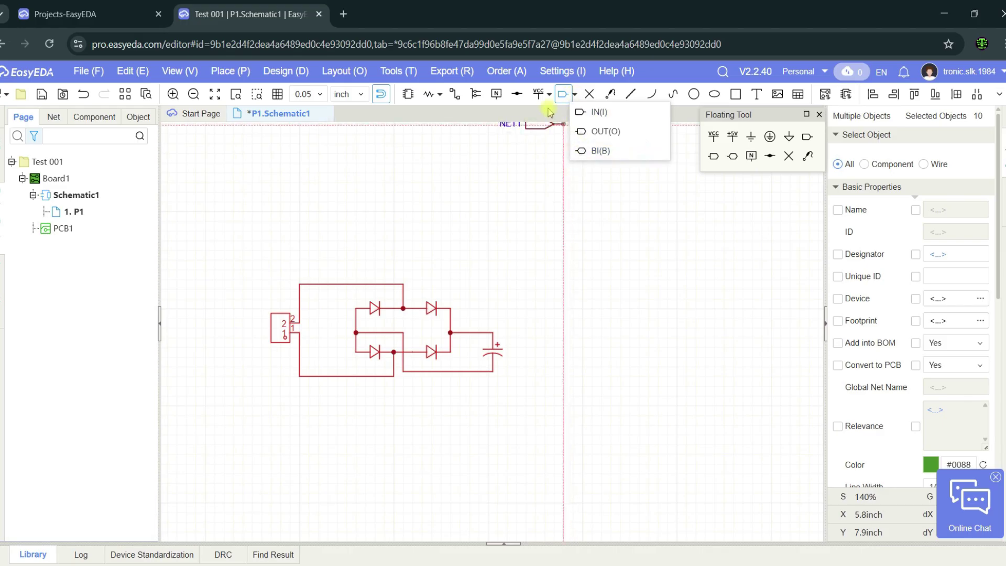
left_click(542, 96)
left_click(549, 94)
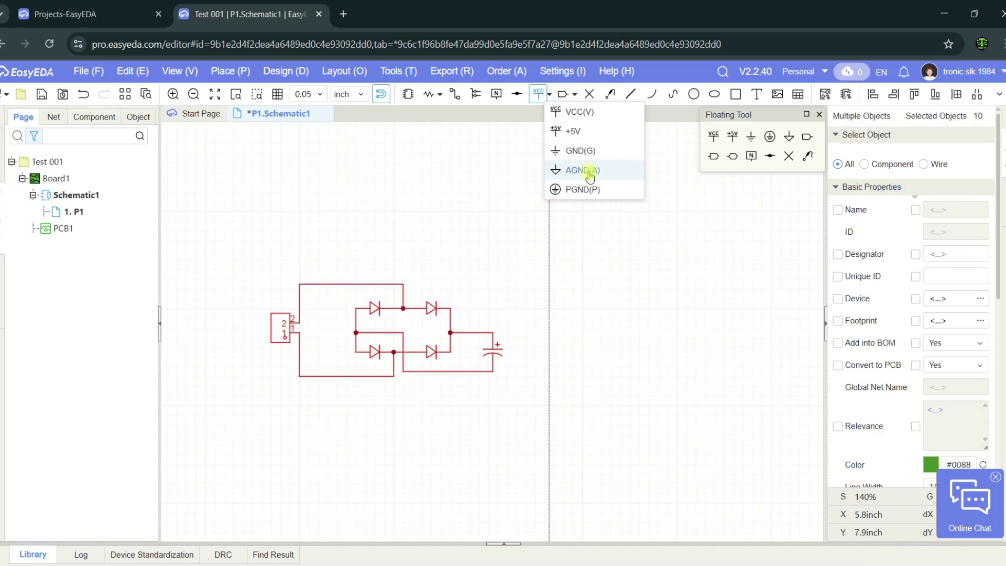
left_click(583, 170)
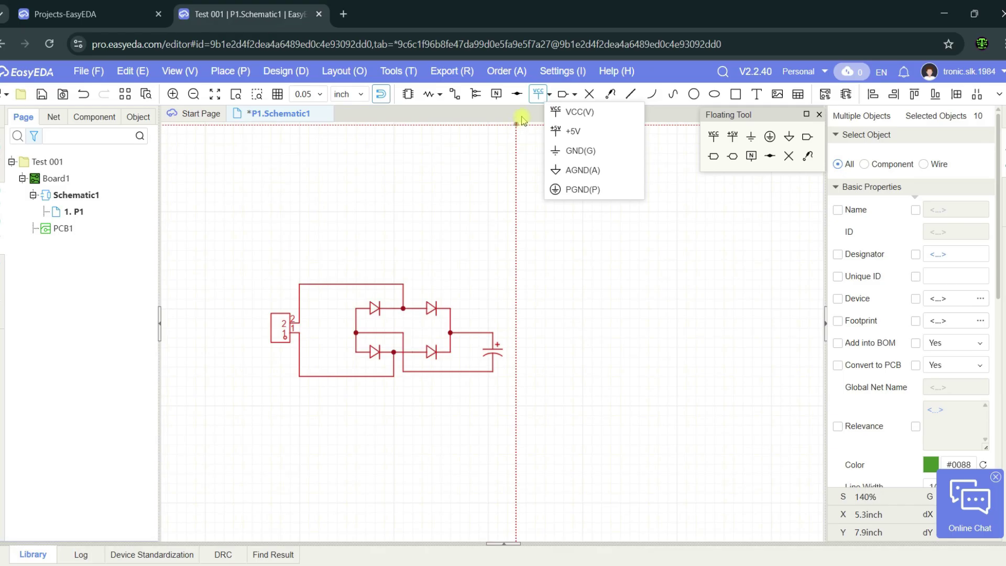
key("Escape")
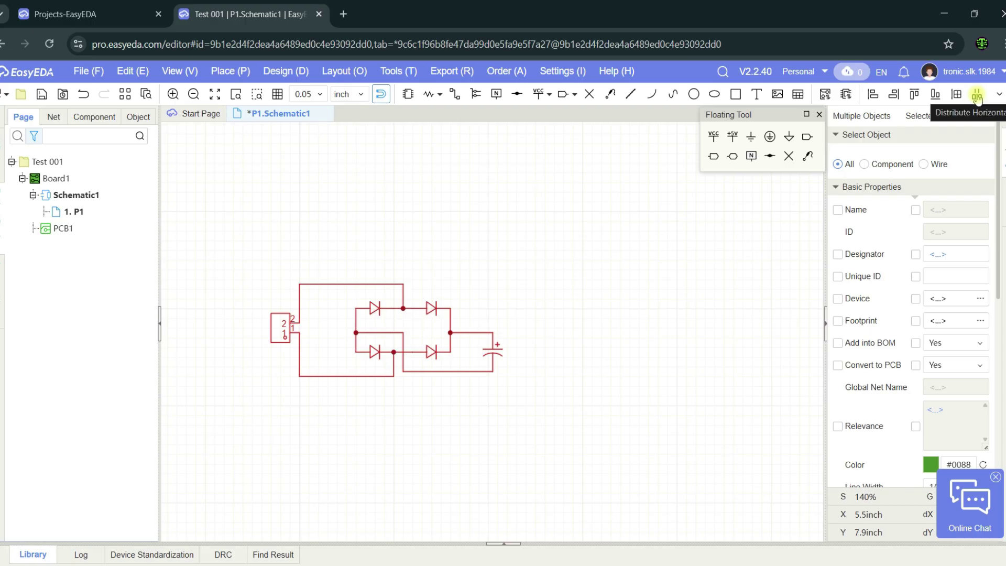
left_click(999, 96)
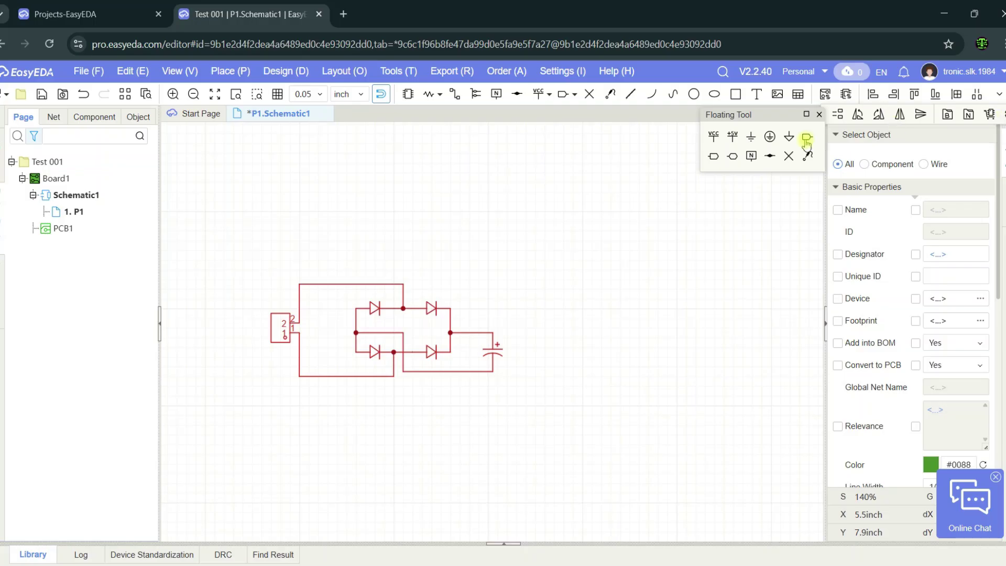
left_click(677, 114)
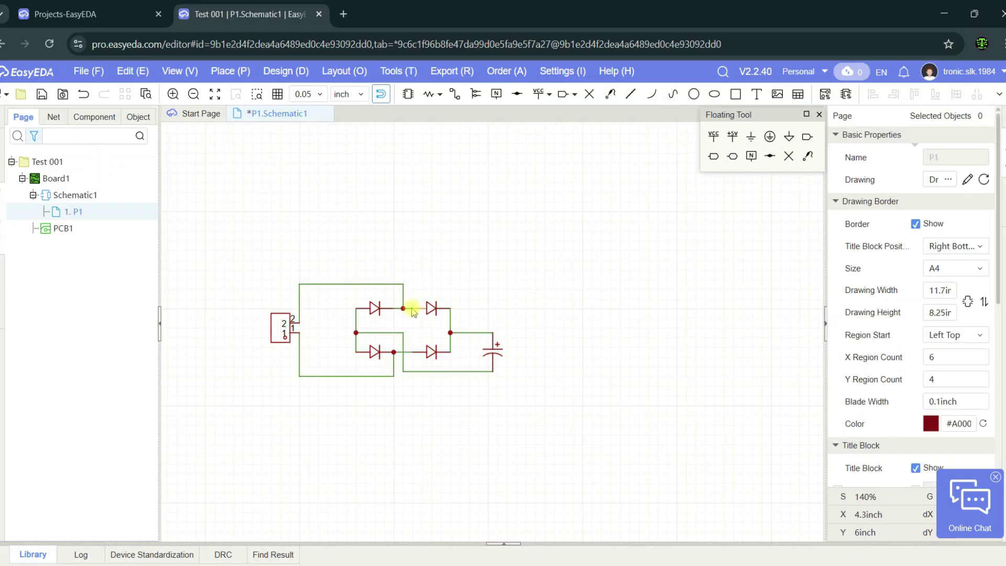
Examine the name, device and footprint properties of the bridge's upper-right diode.
right_click_drag(510, 262, 573, 175)
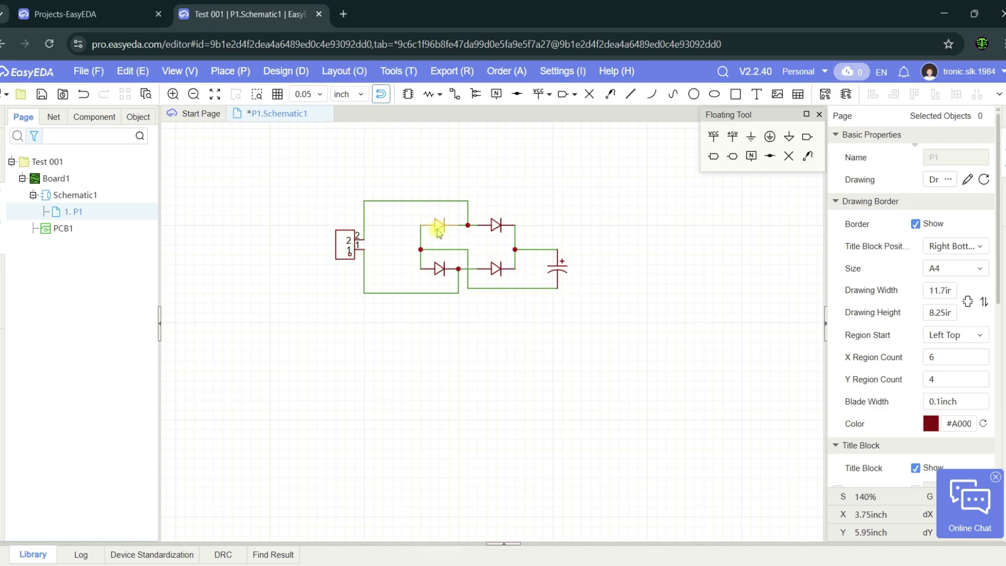
left_click(496, 226)
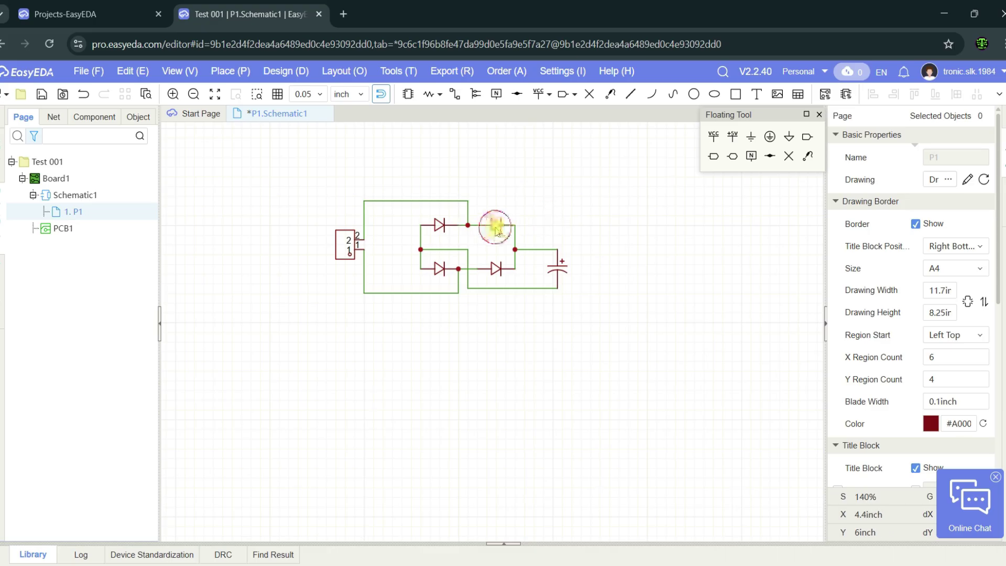
left_click(551, 215)
left_click(493, 227)
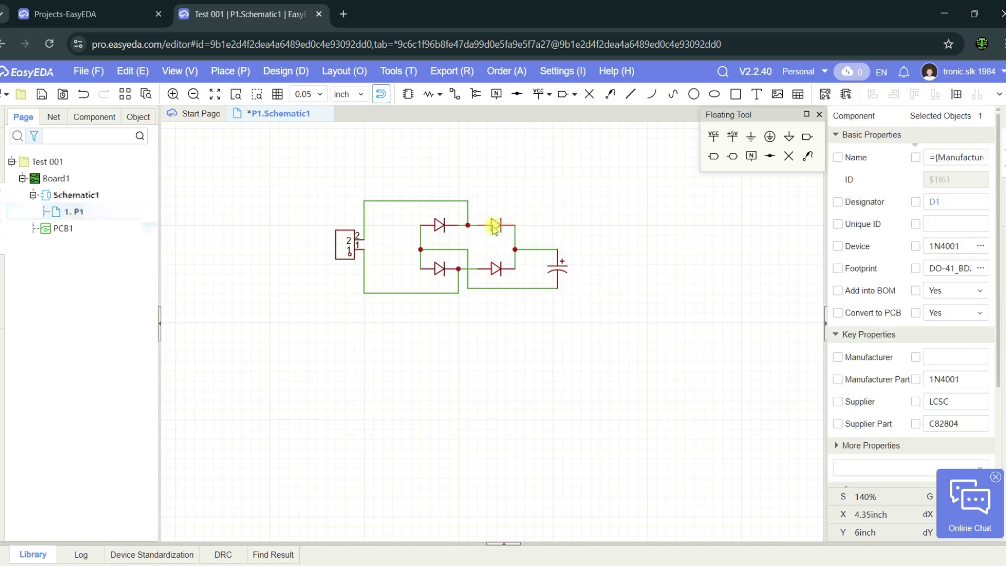
left_click(597, 214)
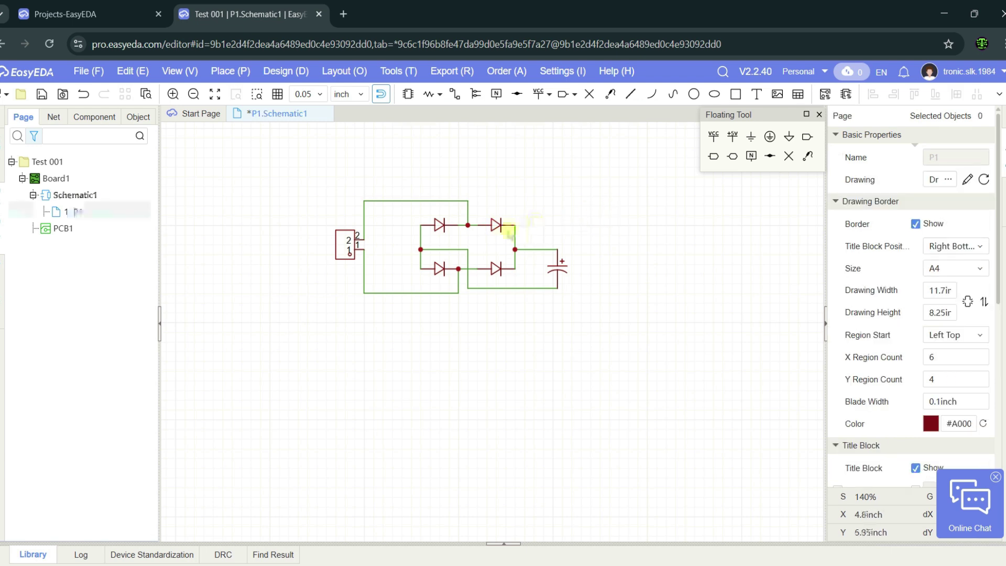
left_click(496, 225)
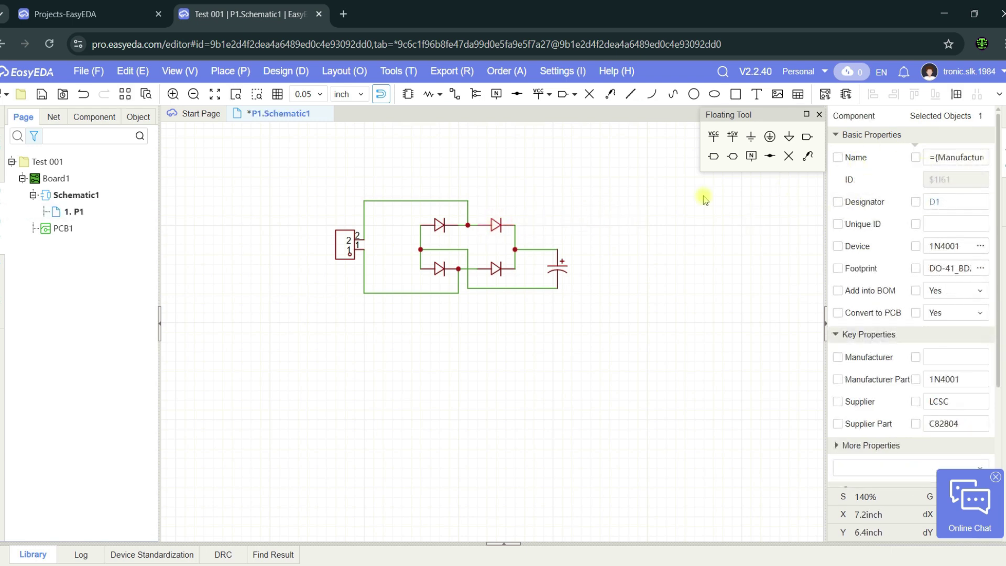
left_click(563, 215)
left_click(499, 224)
left_click(952, 156)
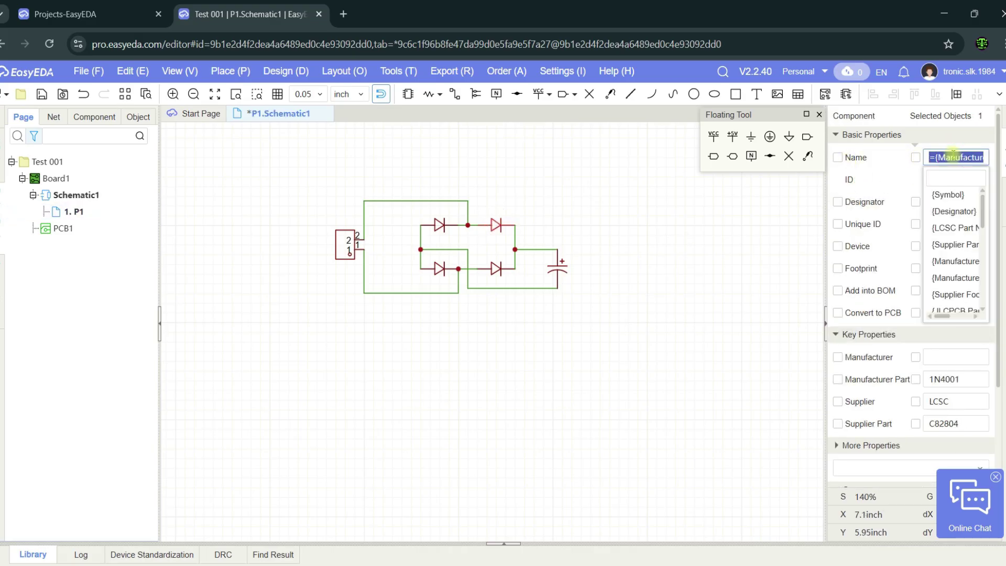
left_click(897, 156)
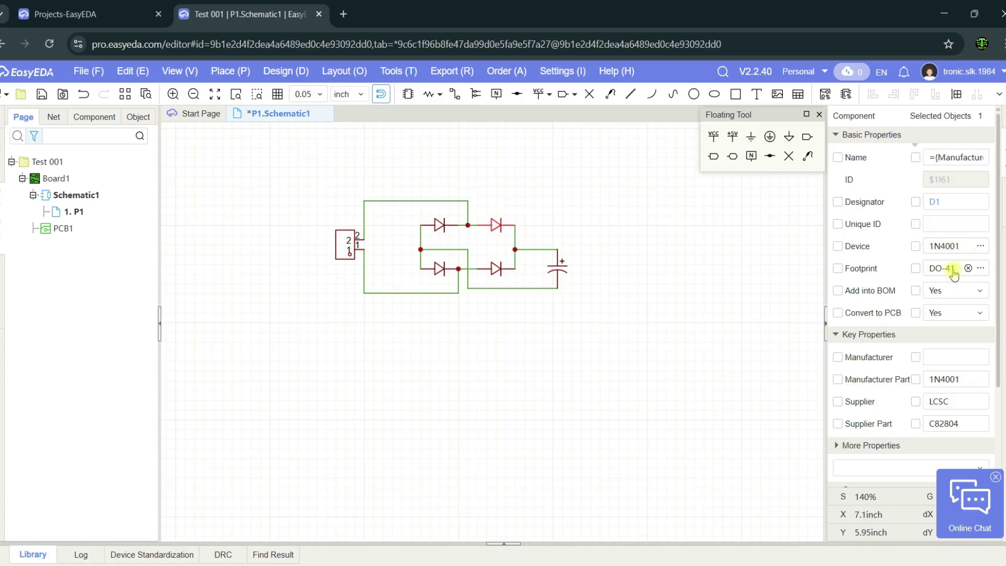
Inspect the symbol and footprint assigned to diode D1 in the Footprint Manager and close it.
scroll(952, 272, "down", 1)
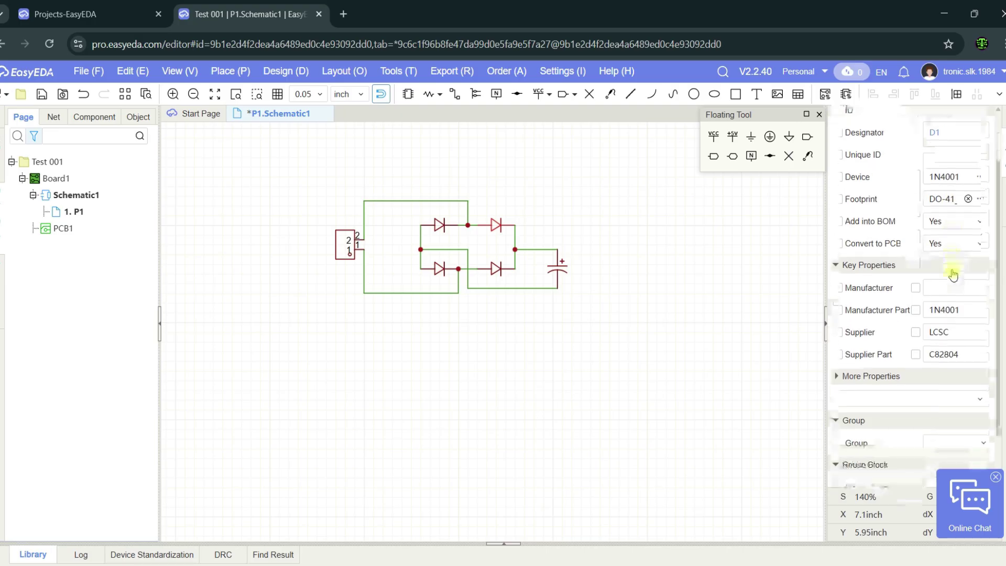
left_click(982, 199)
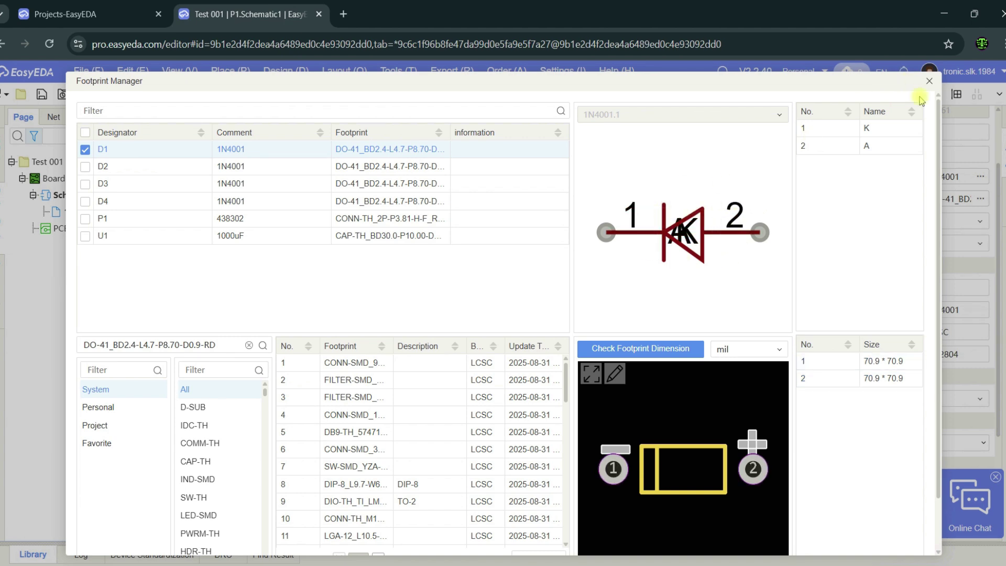
left_click(929, 81)
Examine the value, manufacturer part, supplier and footprint properties of the capacitor, dismissing the online chat pop-up.
left_click(561, 270)
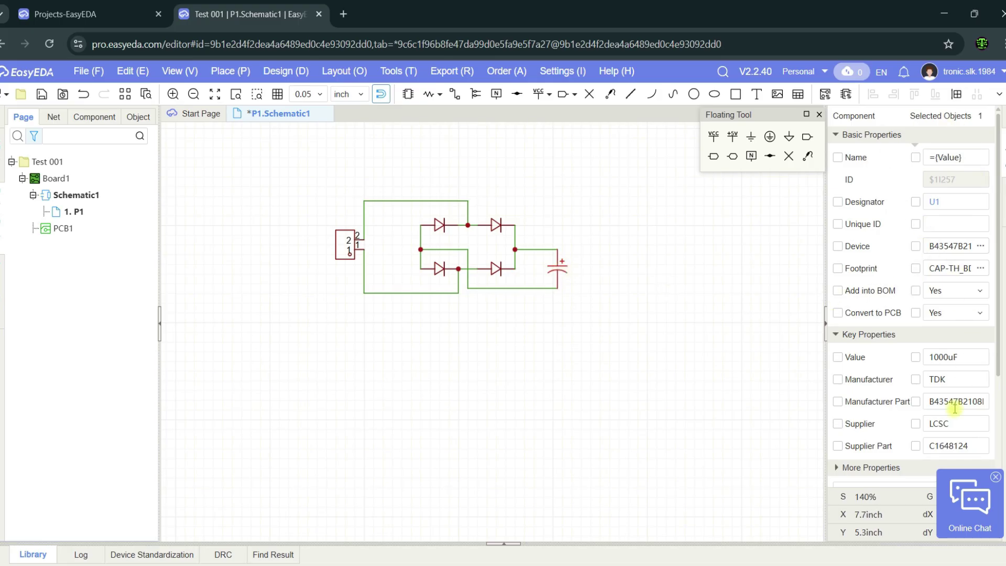
scroll(955, 408, "down", 2)
left_click(995, 476)
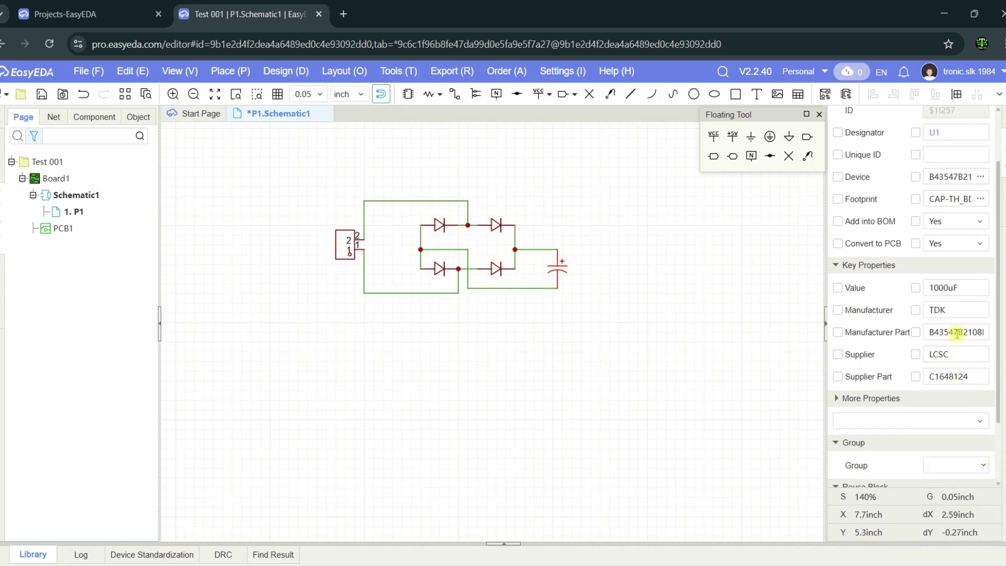
scroll(951, 329, "down", 2)
scroll(949, 328, "up", 5)
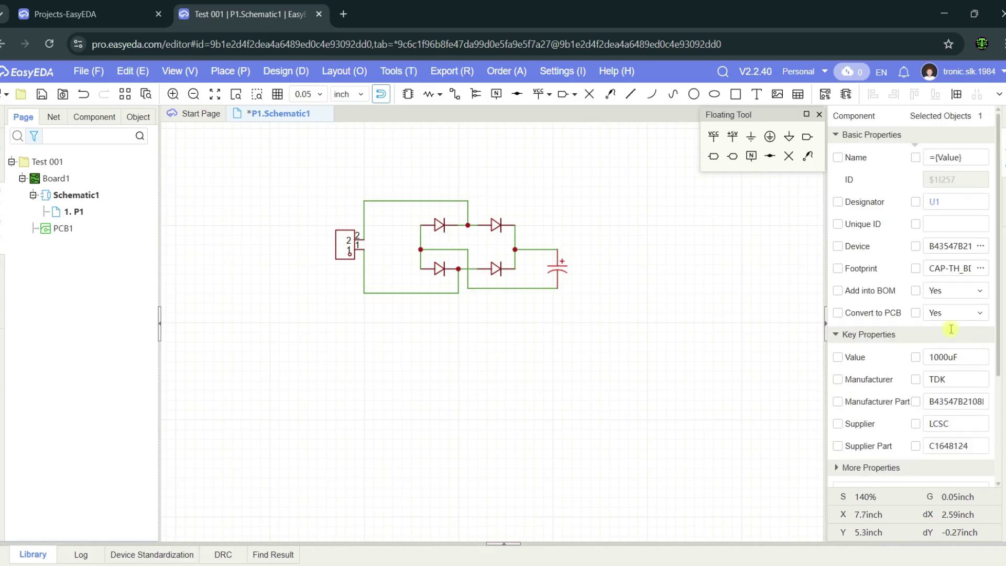
Examine the selection filter's object types, return to the properties and clear the capacitor selection.
left_click(1000, 205)
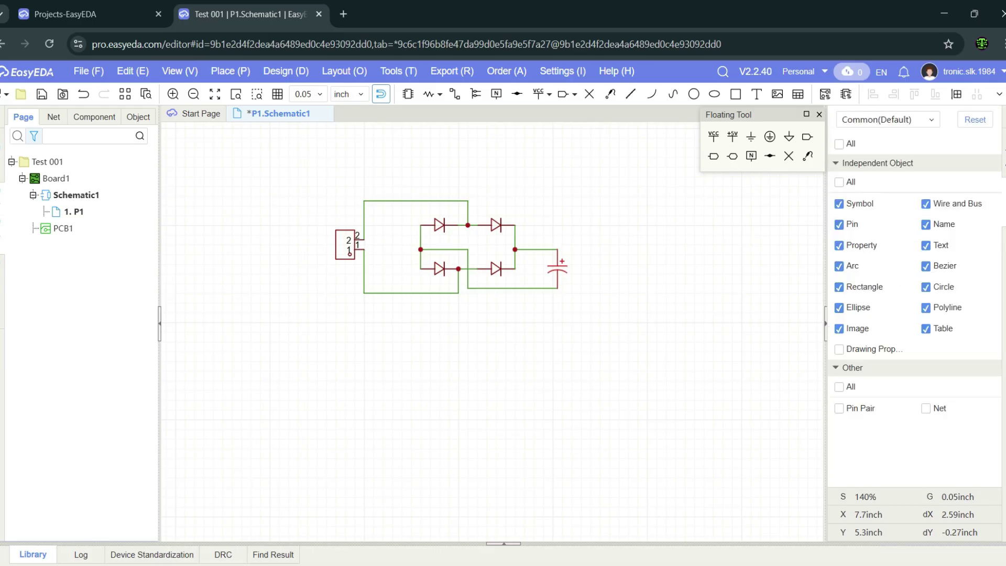
left_click(1000, 205)
left_click(687, 262)
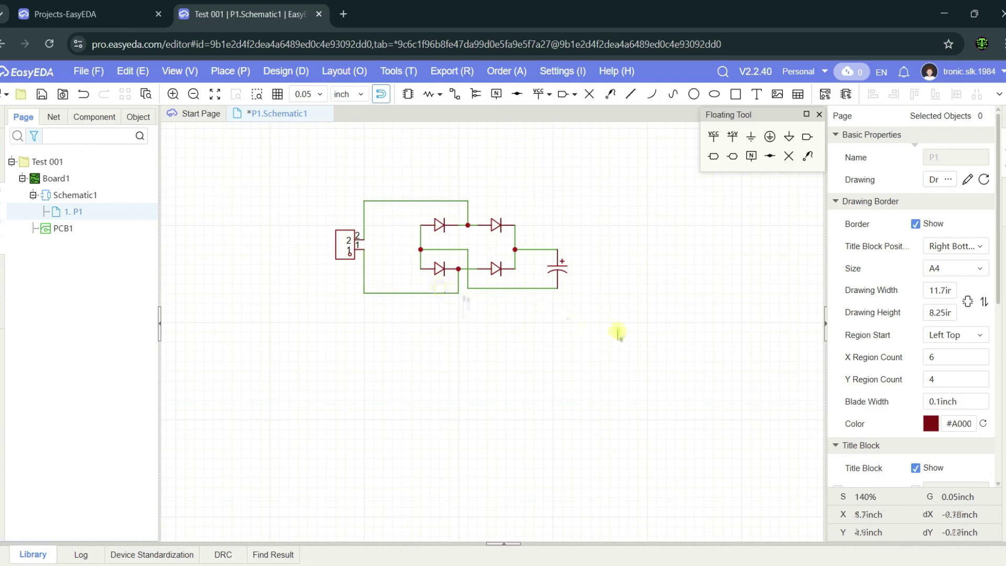
right_click_drag(567, 184, 595, 260)
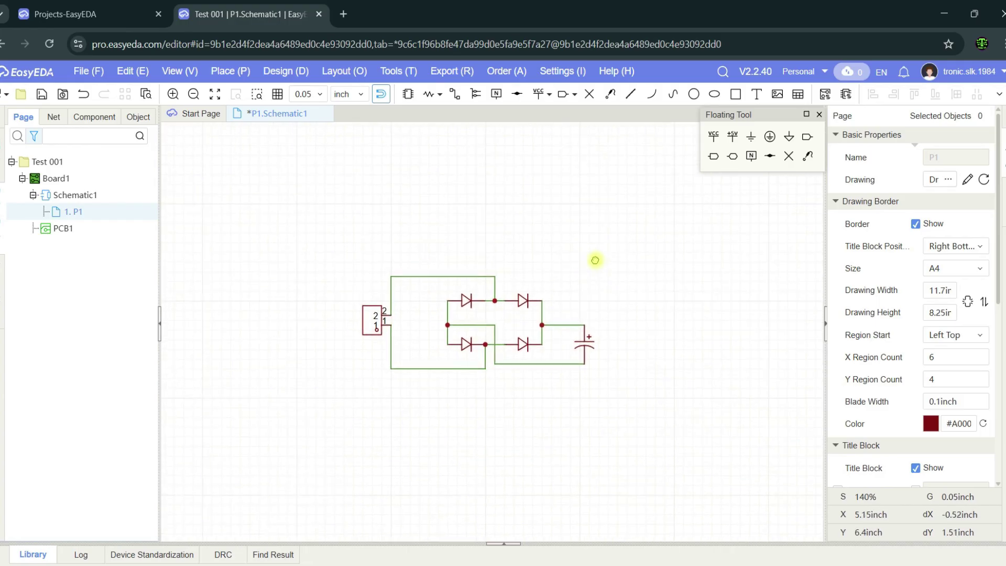
left_click(533, 238)
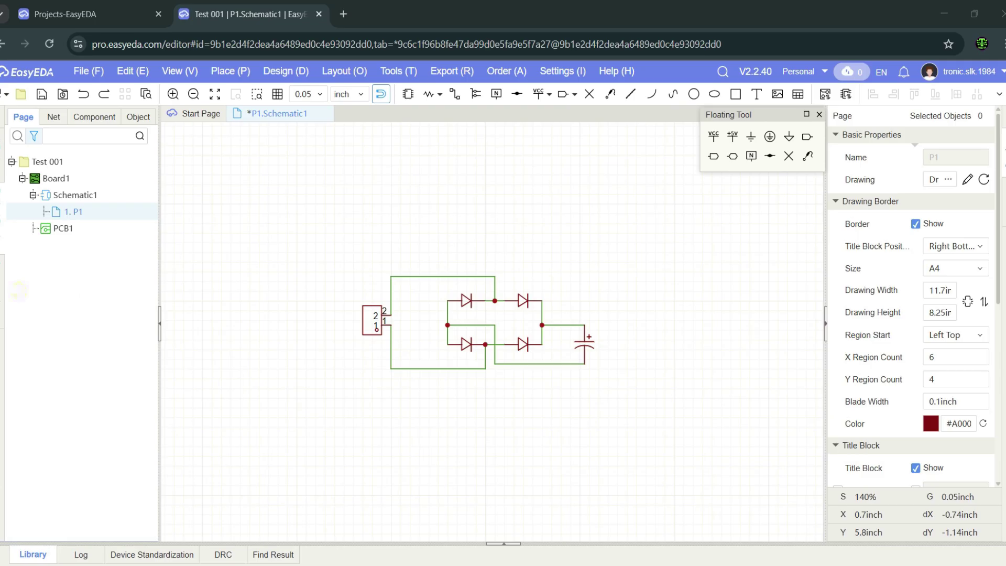
Browse the common library of schematic parts to get an overview of its component categories.
left_click(1, 285)
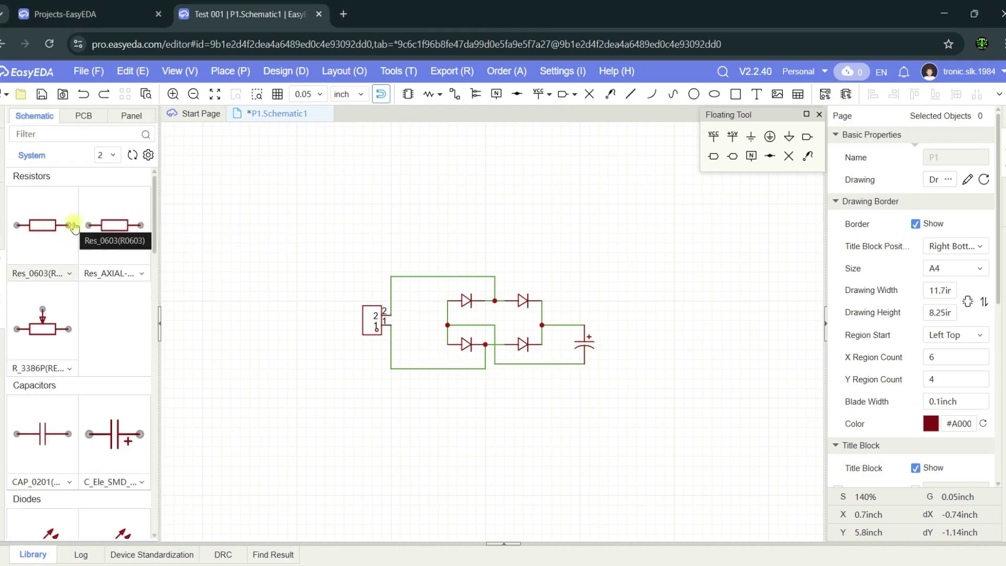
scroll(73, 227, "down", 10)
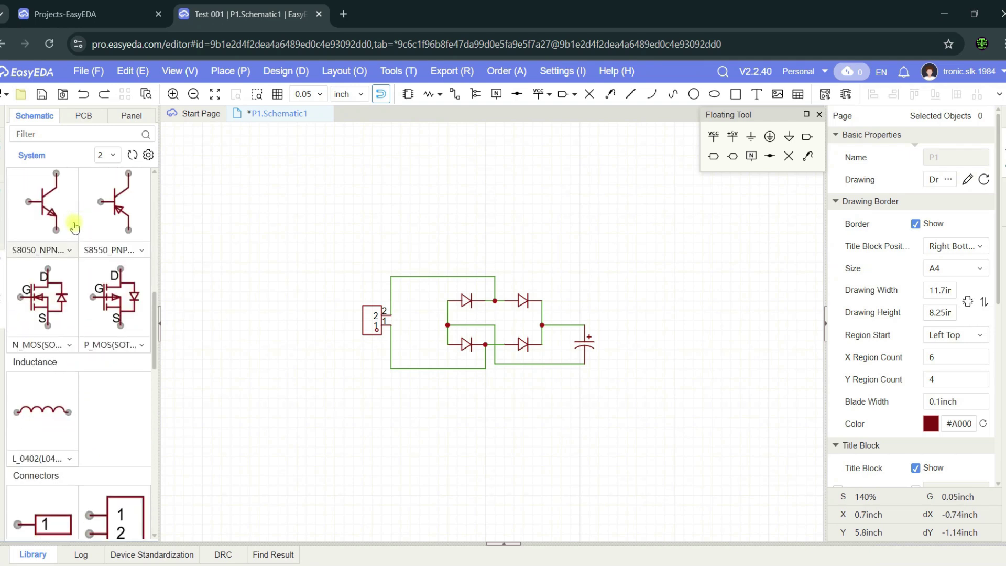
scroll(74, 226, "down", 15)
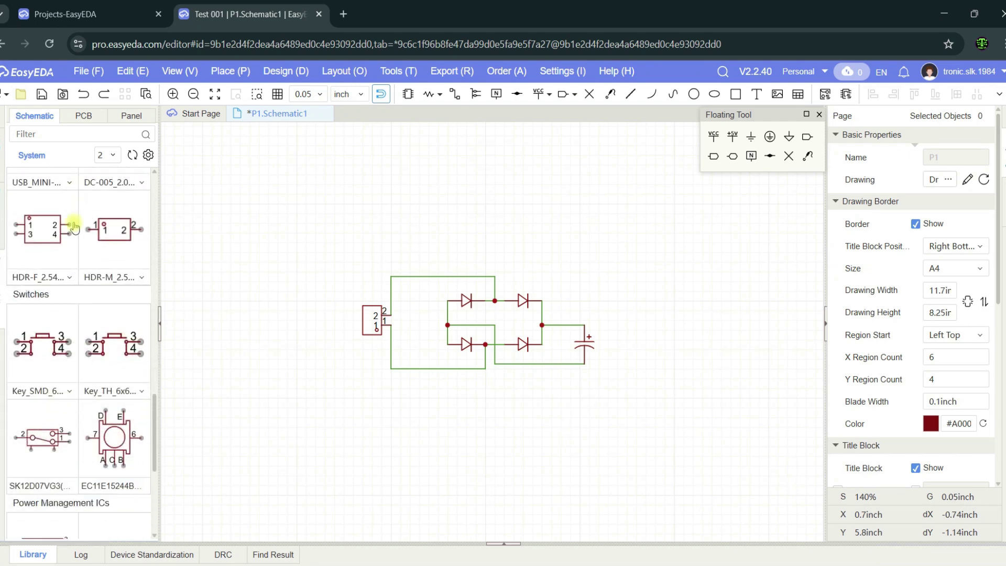
scroll(77, 230, "up", 20)
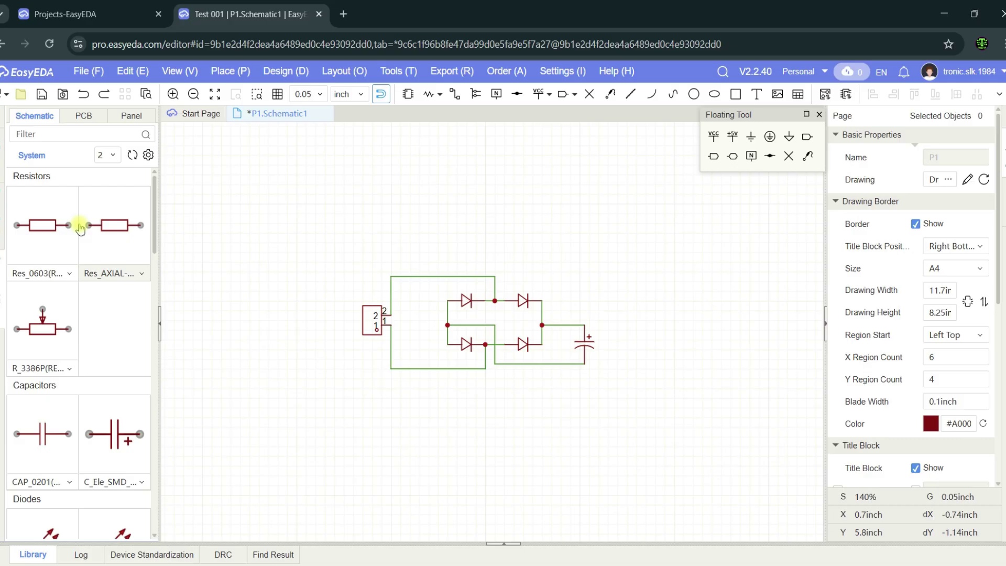
scroll(79, 228, "down", 6)
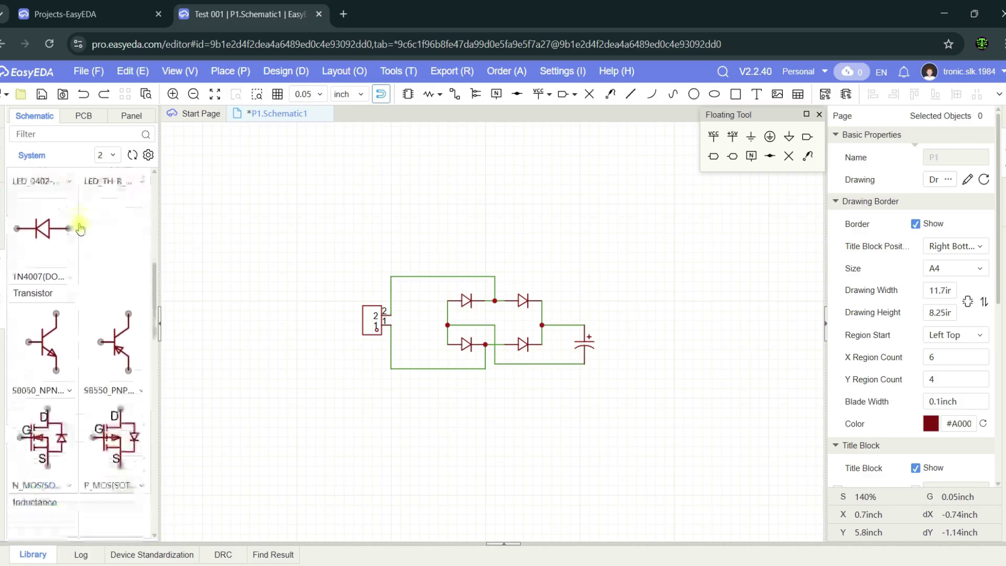
scroll(79, 229, "down", 2)
scroll(68, 232, "up", 8)
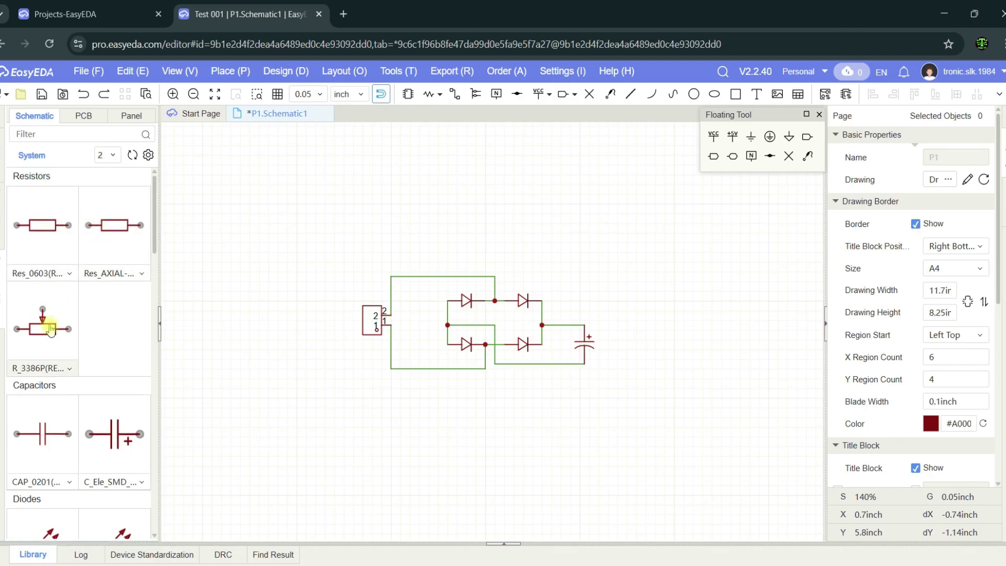
Examine the capacitors, diodes, transistors, MOSFETs, inductor and connectors offered in the common library.
scroll(77, 330, "down", 2)
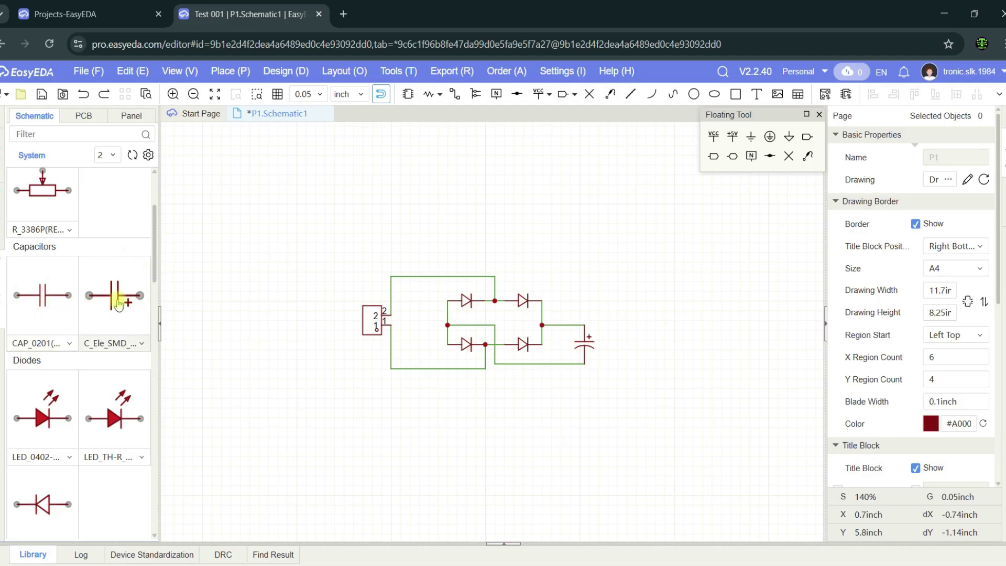
scroll(63, 314, "down", 2)
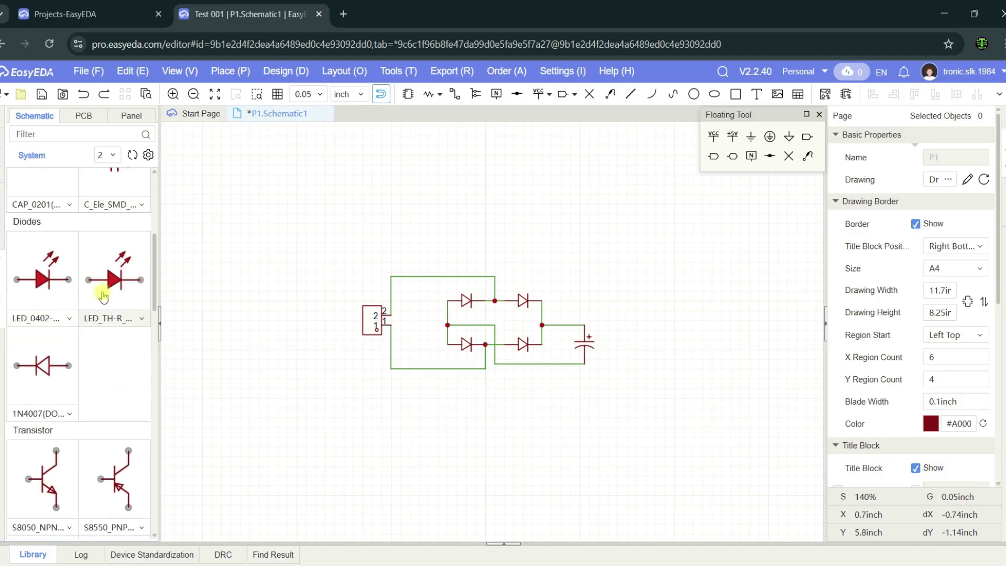
scroll(57, 374, "down", 3)
scroll(52, 380, "up", 3)
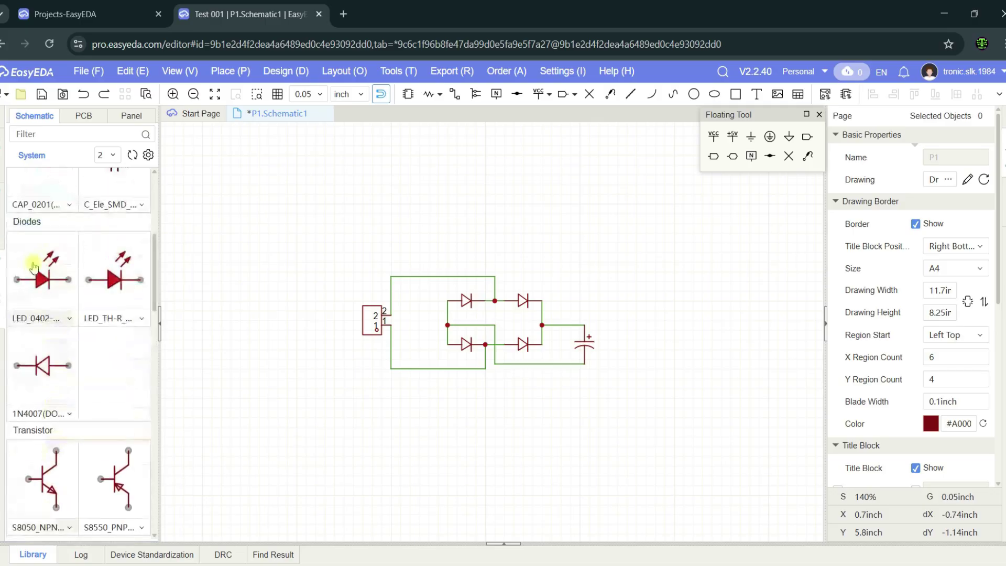
scroll(90, 385, "down", 2)
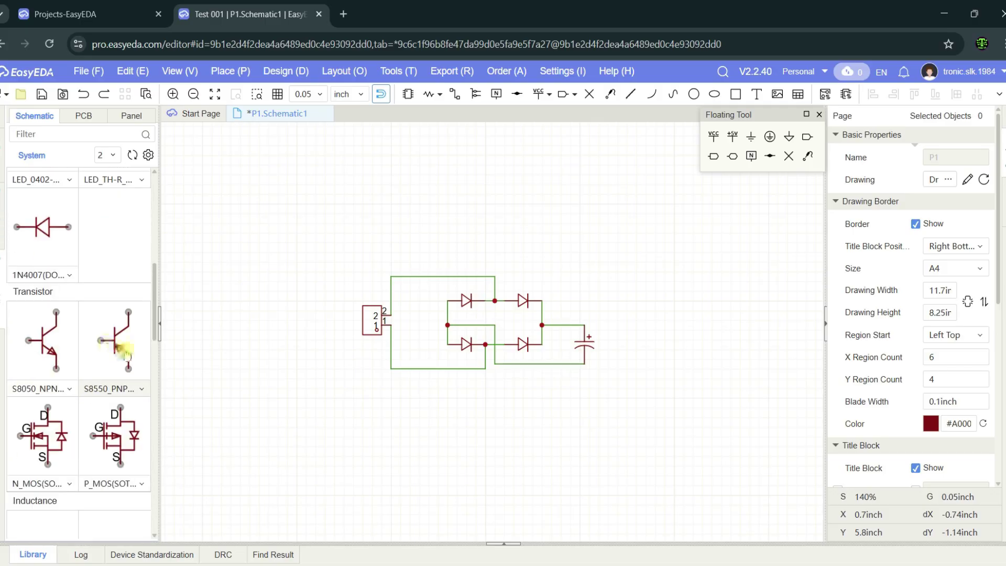
scroll(120, 356, "down", 1)
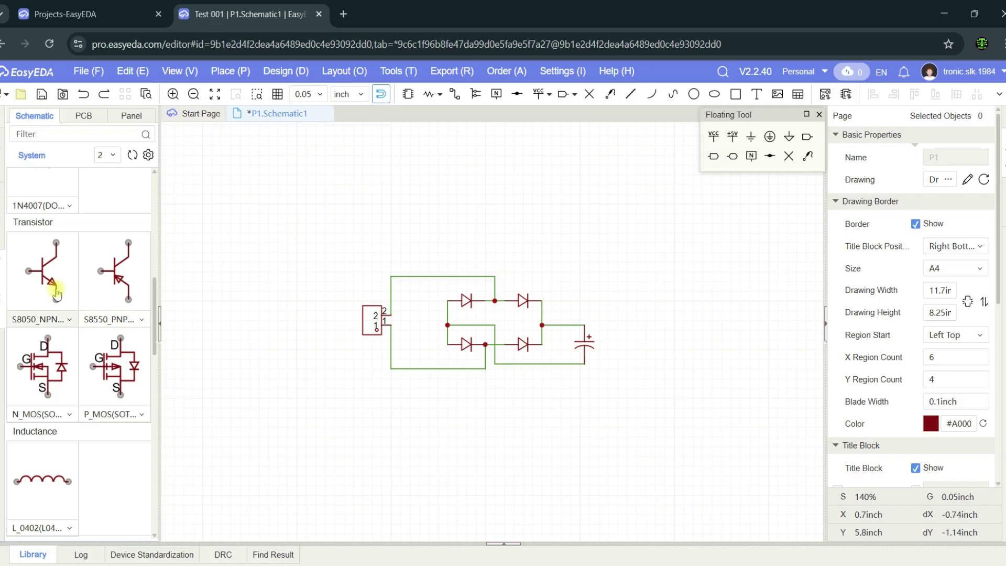
scroll(62, 371, "down", 1)
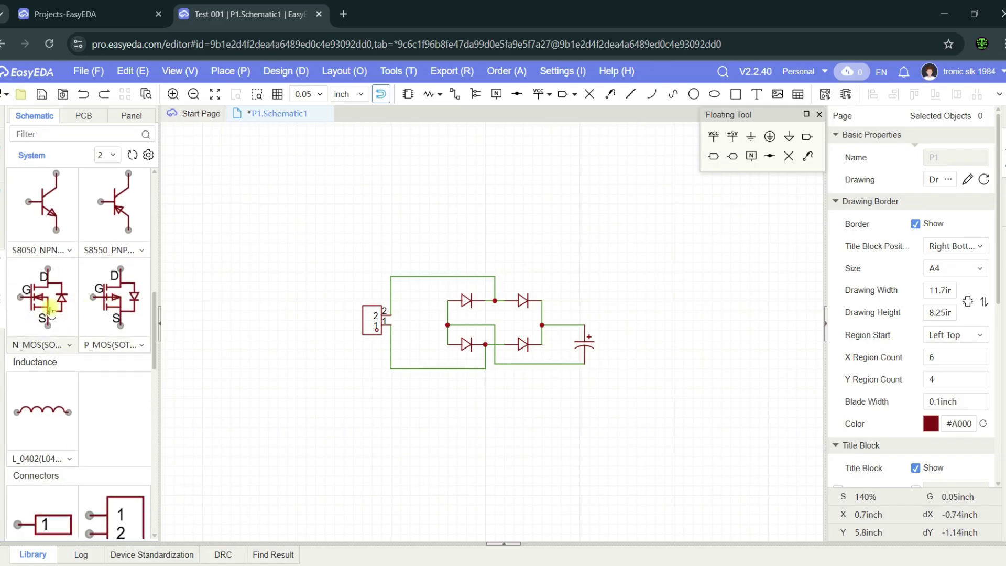
scroll(75, 329, "down", 1)
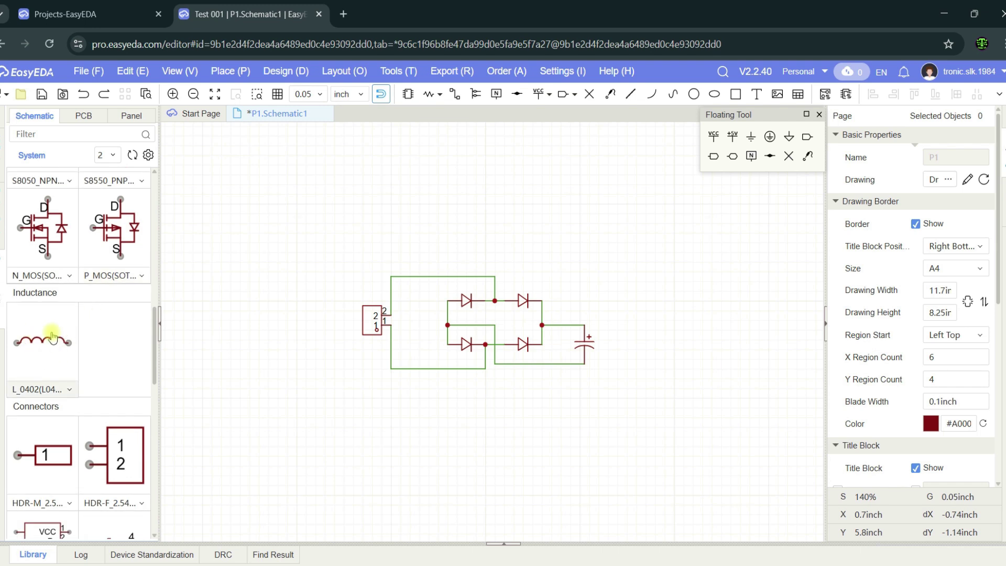
scroll(64, 365, "down", 2)
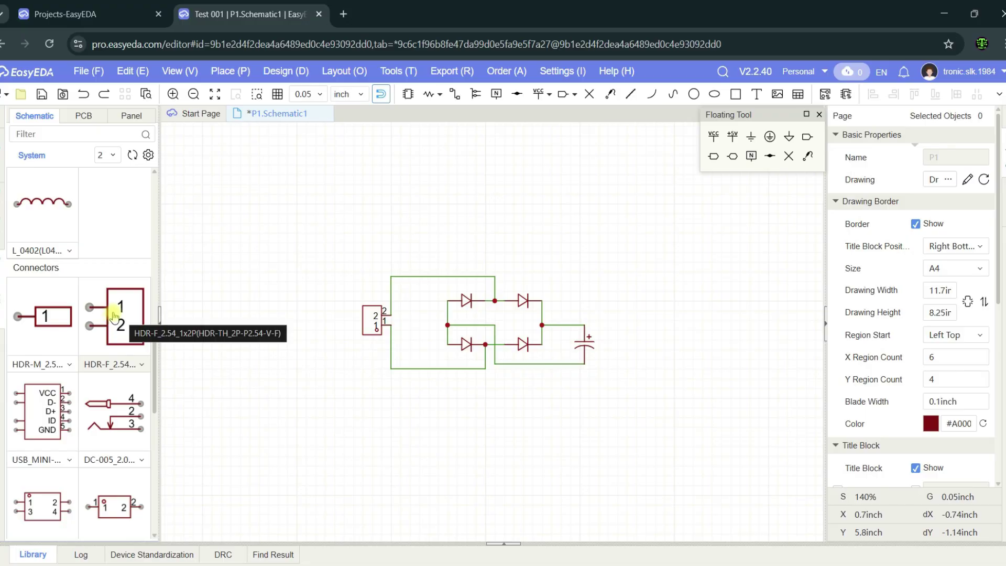
Examine the pin-count variants of the single-row 2.54 header and the available USB connector types.
left_click(122, 367)
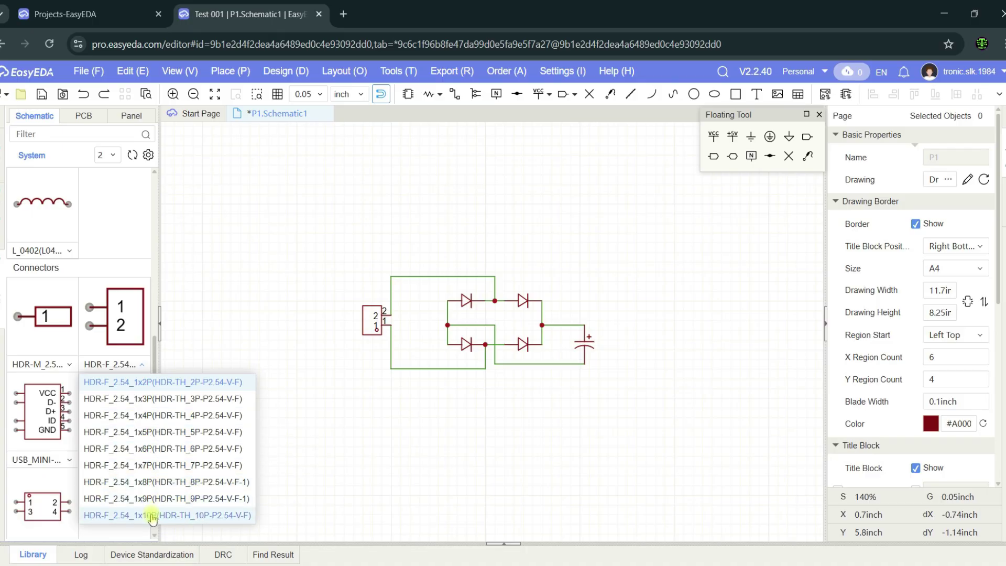
left_click(2, 362)
left_click(49, 362)
scroll(105, 294, "down", 3)
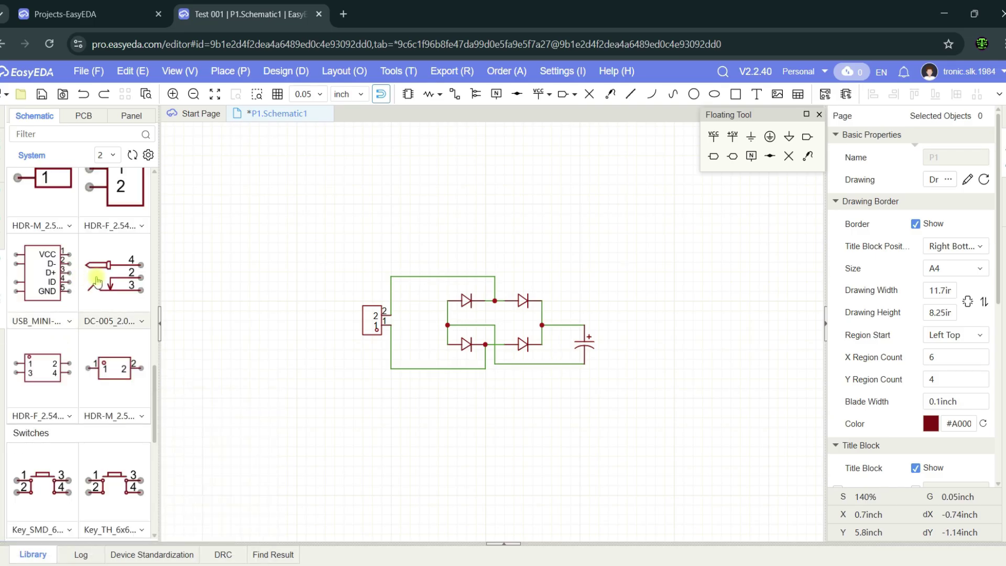
left_click(52, 323)
left_click(52, 322)
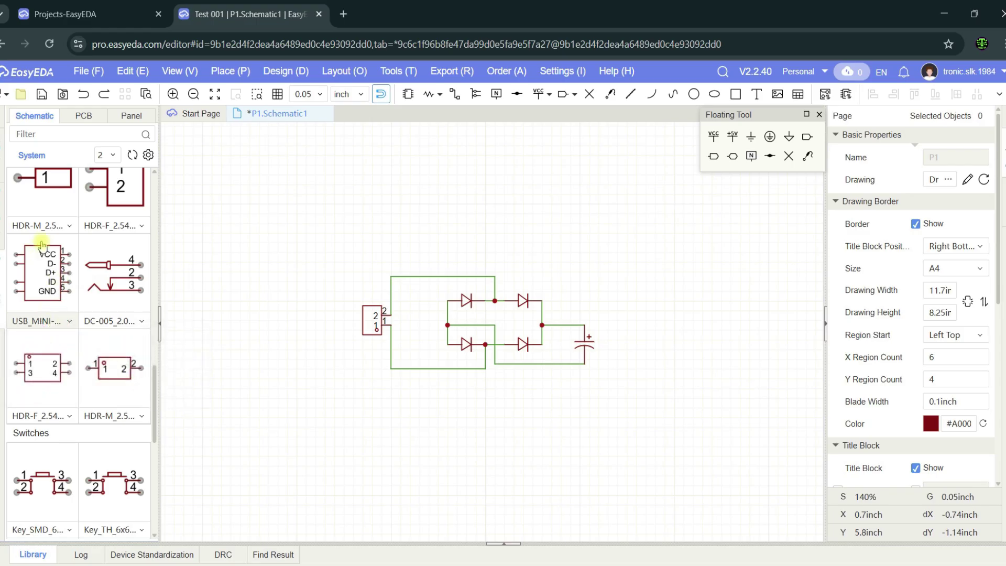
left_click(50, 322)
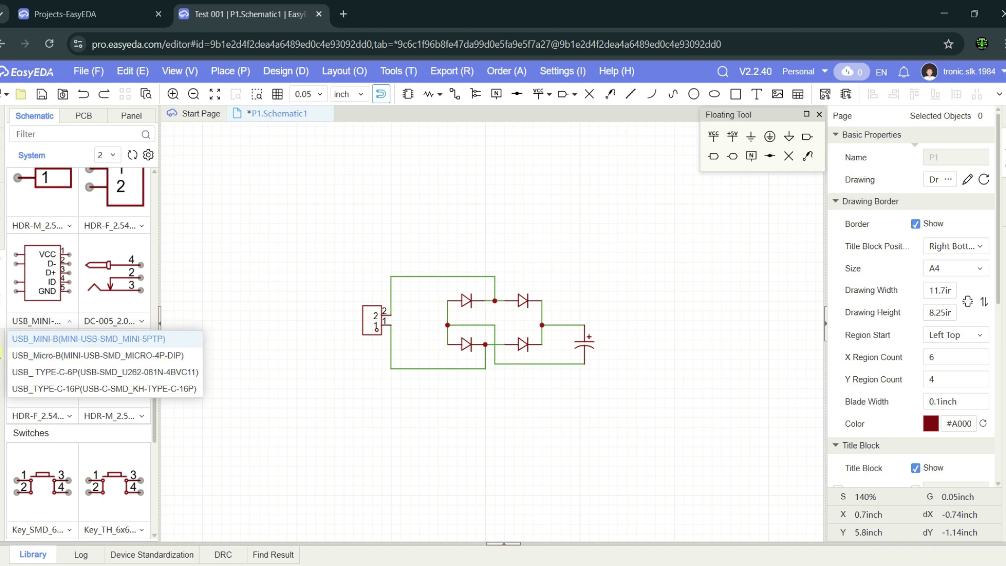
left_click(37, 340)
Examine the size variants of the double-row 2.54 female header in the common library.
scroll(63, 341, "down", 3)
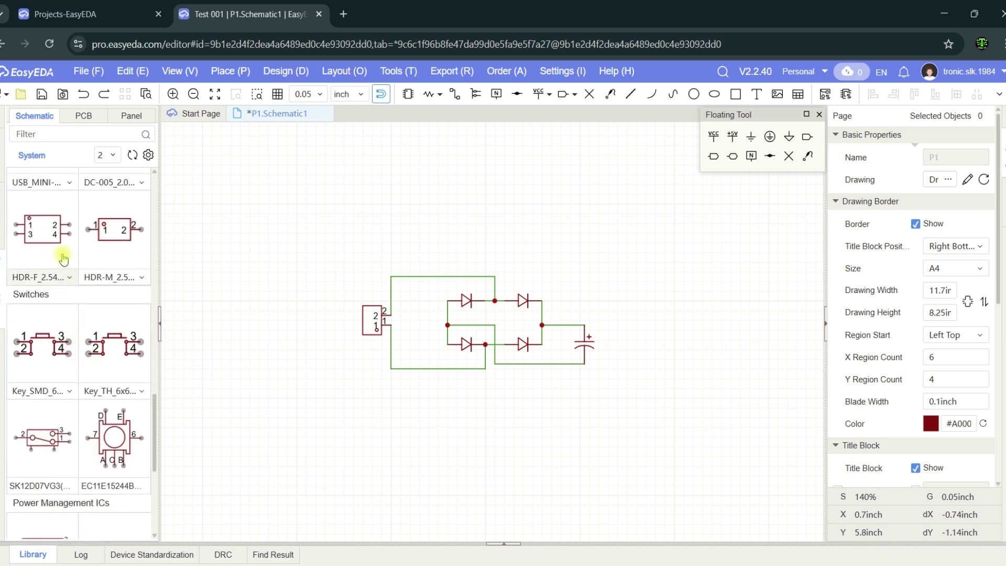
left_click(63, 278)
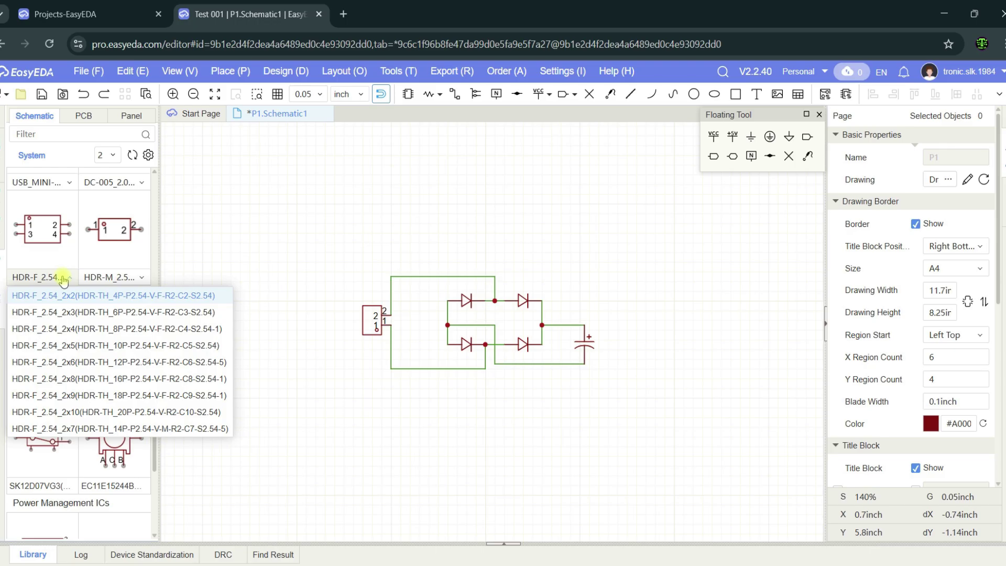
left_click(54, 279)
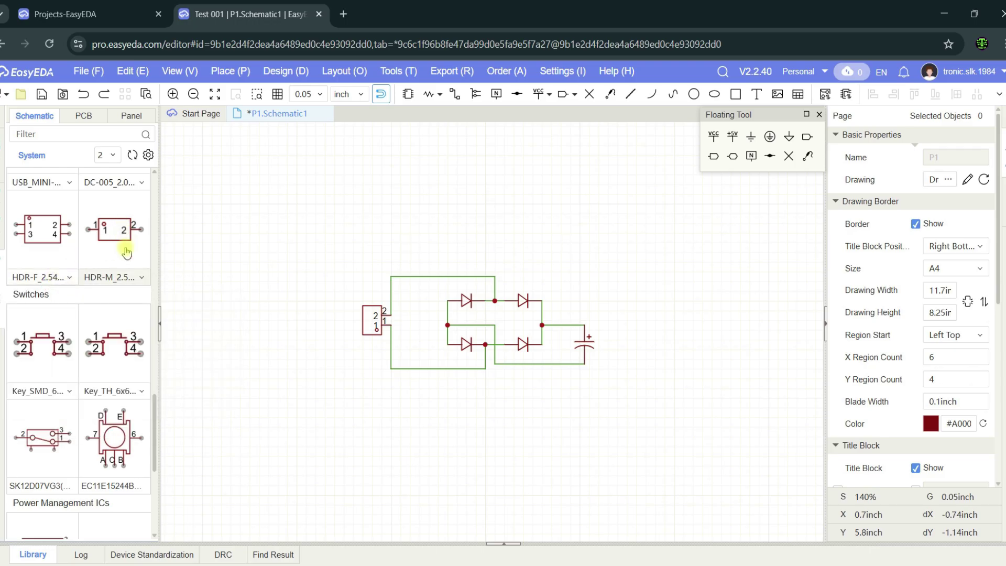
left_click(55, 279)
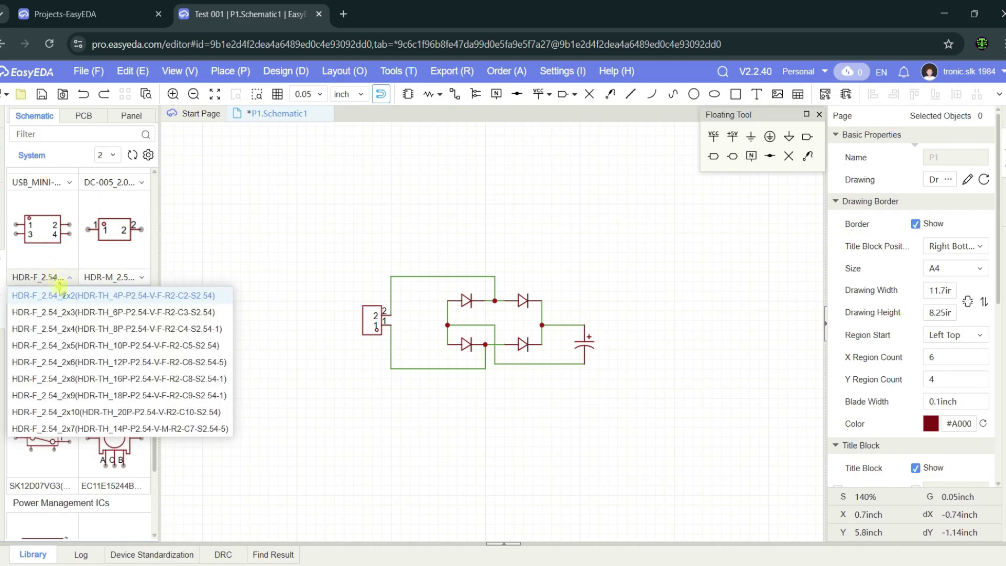
Examine the voltage variants of the AMS1117 regulator and the installation parts at the end of the common library.
scroll(53, 314, "down", 5)
left_click(44, 323)
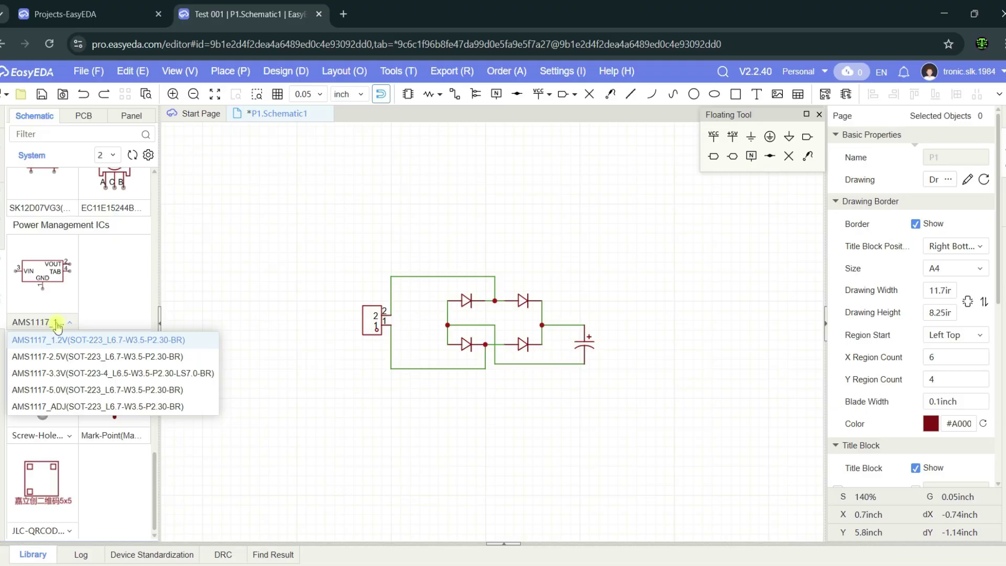
left_click(59, 341)
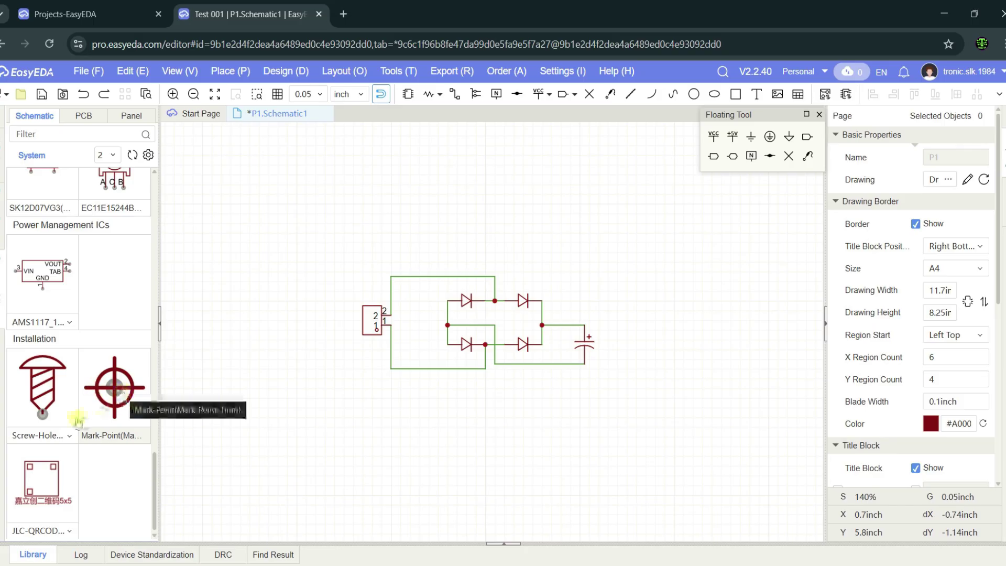
Check the workspace's list of own and example projects and return to the Test 001 page structure.
left_click(4, 236)
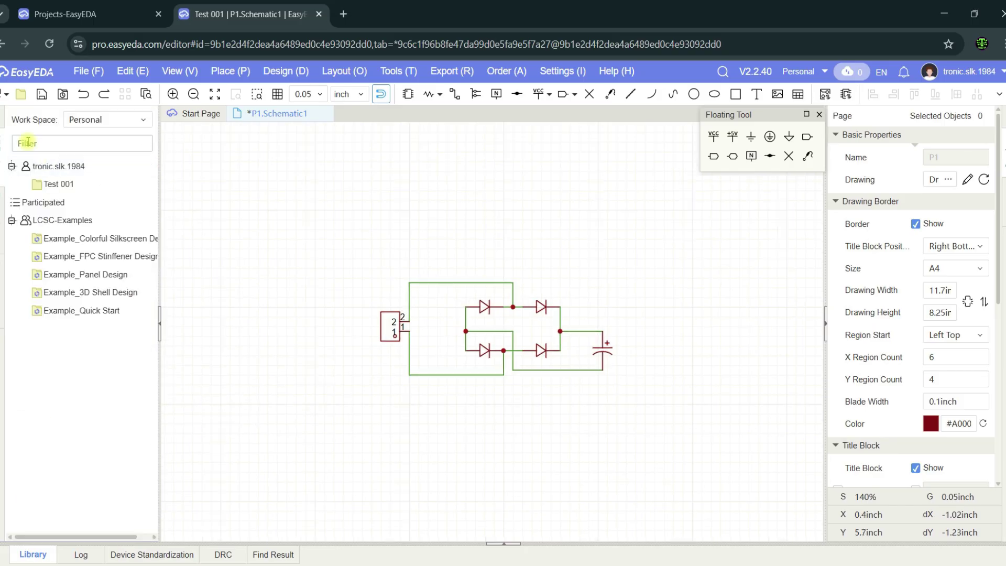
left_click(10, 226)
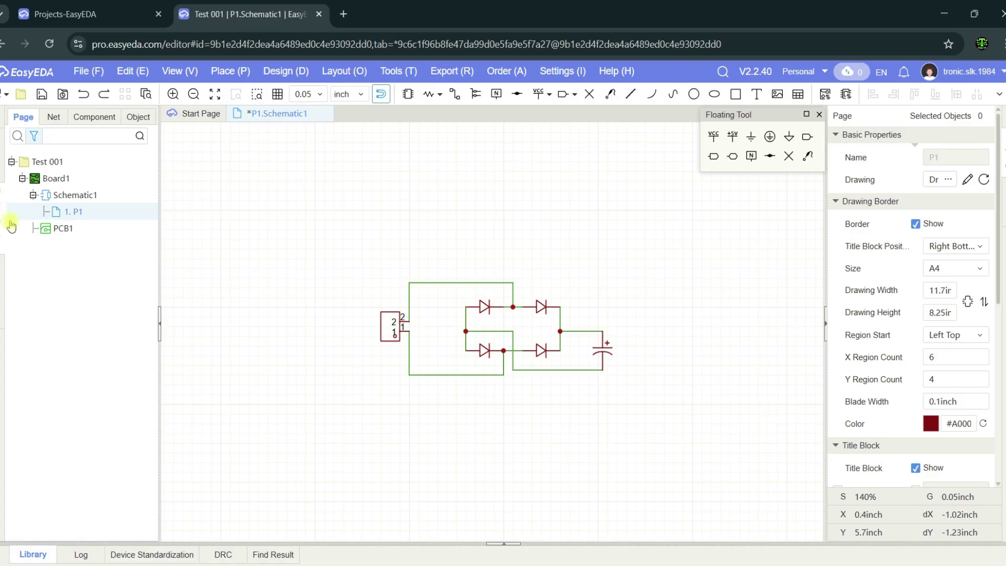
Show the workspace's project list and fit the whole schematic sheet in view before enlarging the rectifier circuit.
left_click(3, 183)
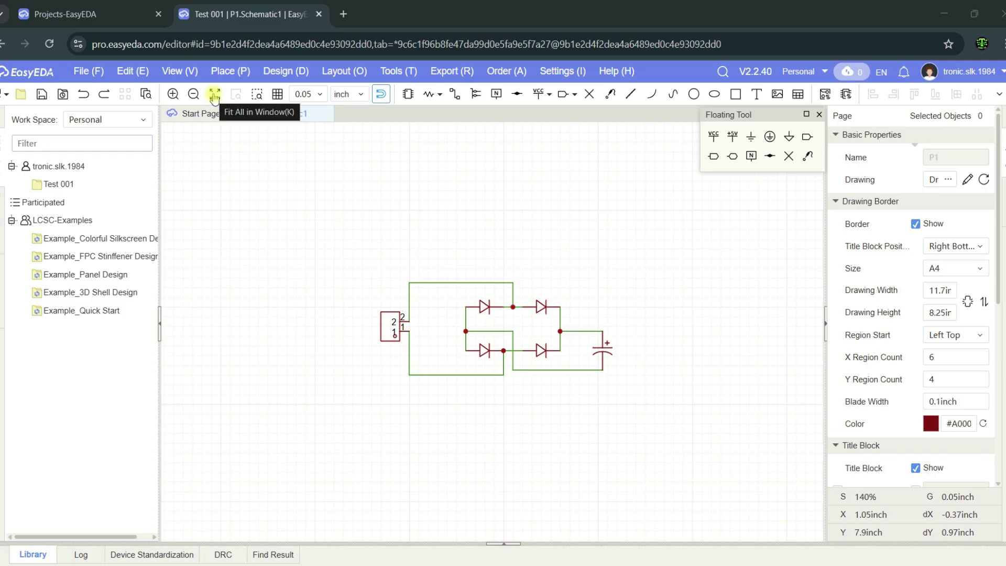
left_click(214, 96)
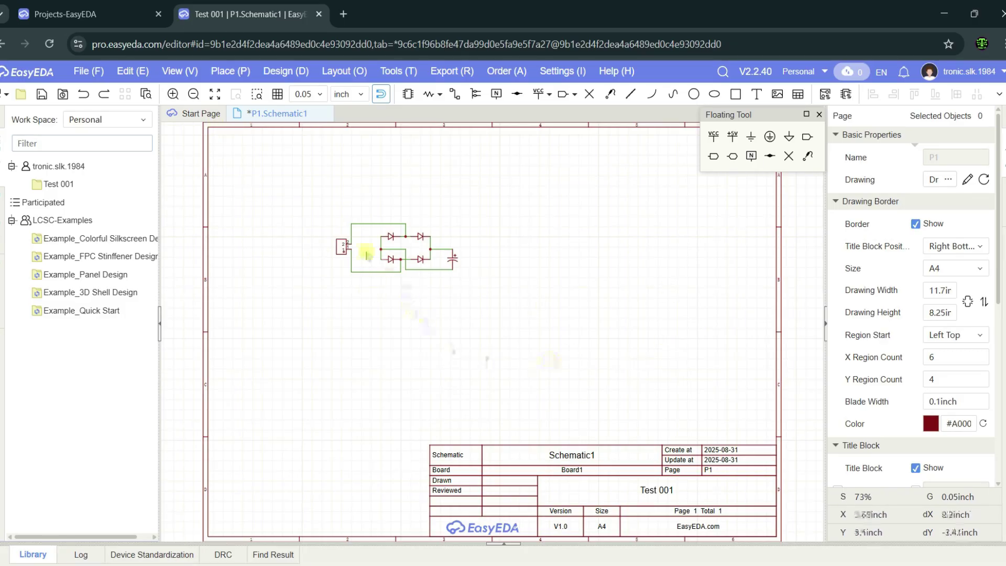
scroll(419, 226, "up", 5)
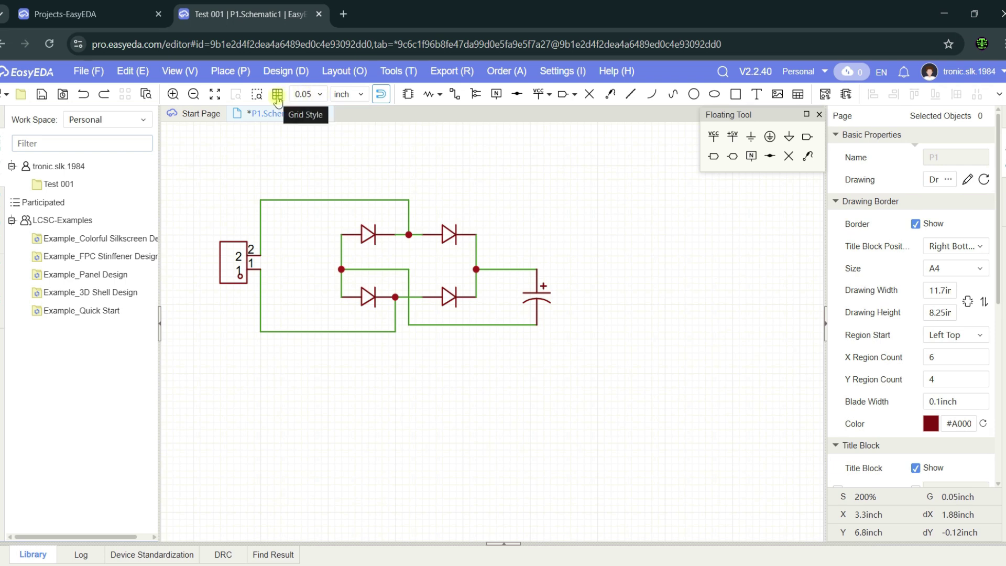
Cycle the schematic's grid style to hide the grid and bring it back.
left_click(277, 98)
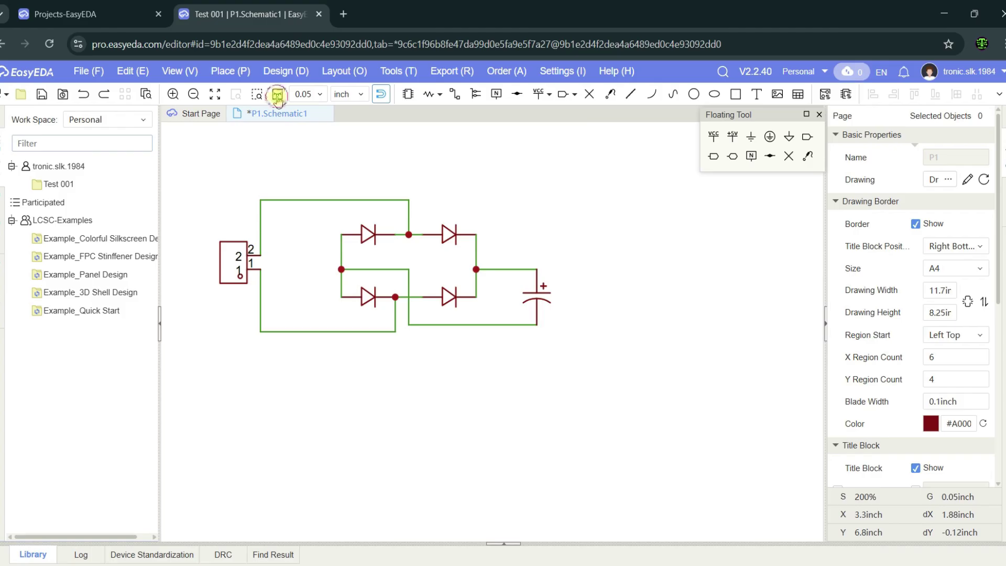
left_click(277, 97)
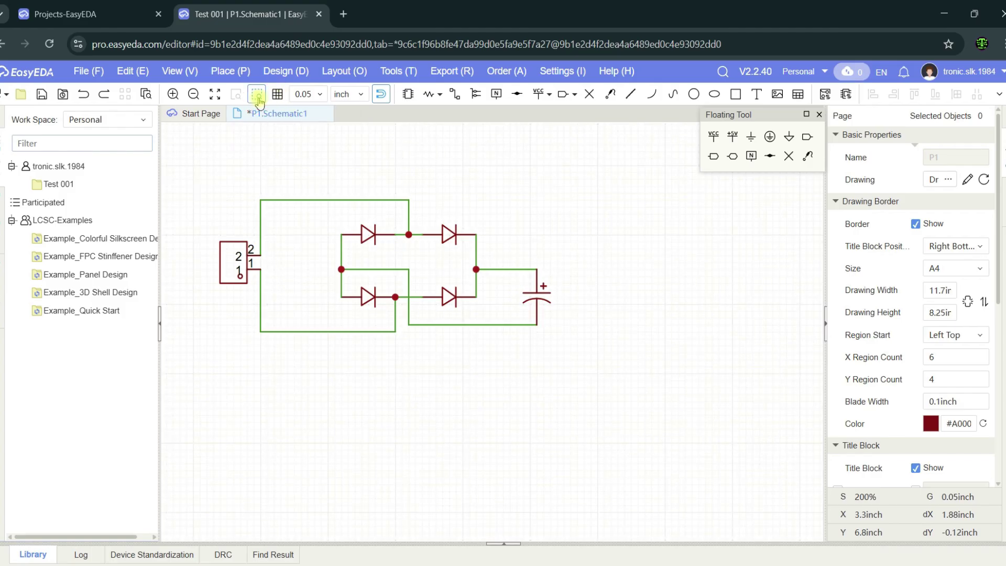
Fit a region around the complete rectifier circuit in view and check the available canvas units.
left_click(257, 97)
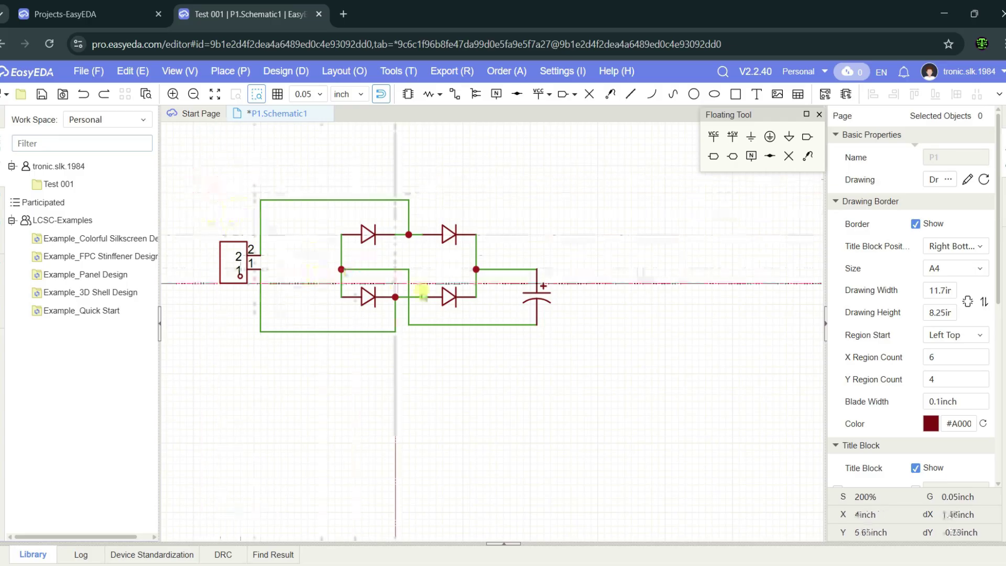
left_click_drag(566, 354, 210, 172)
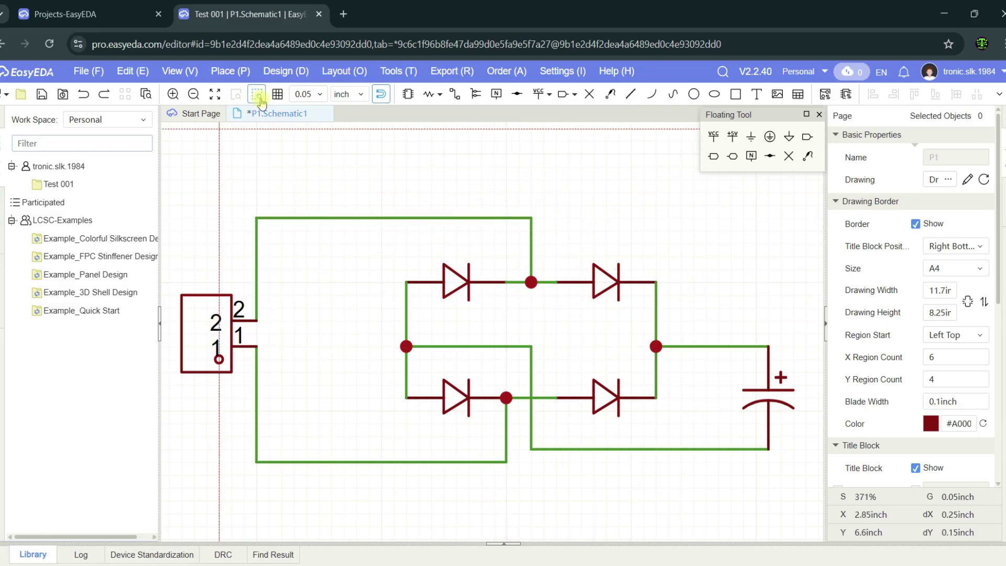
left_click(358, 96)
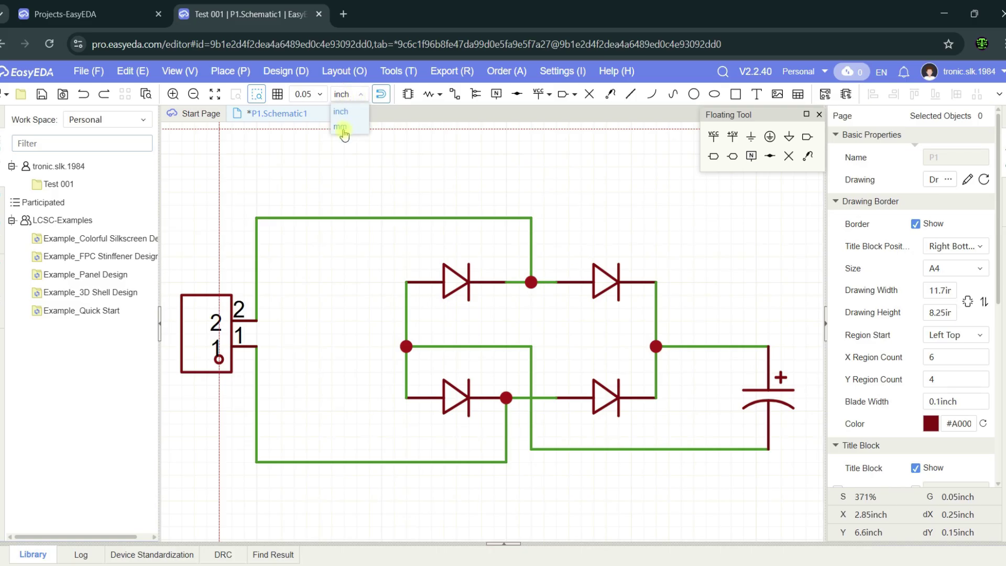
left_click(350, 96)
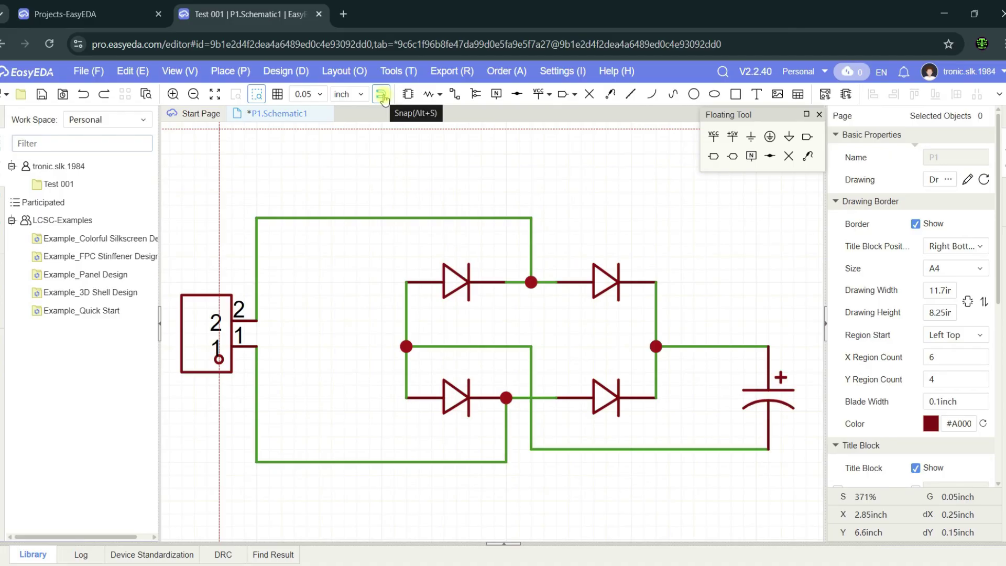
key("k")
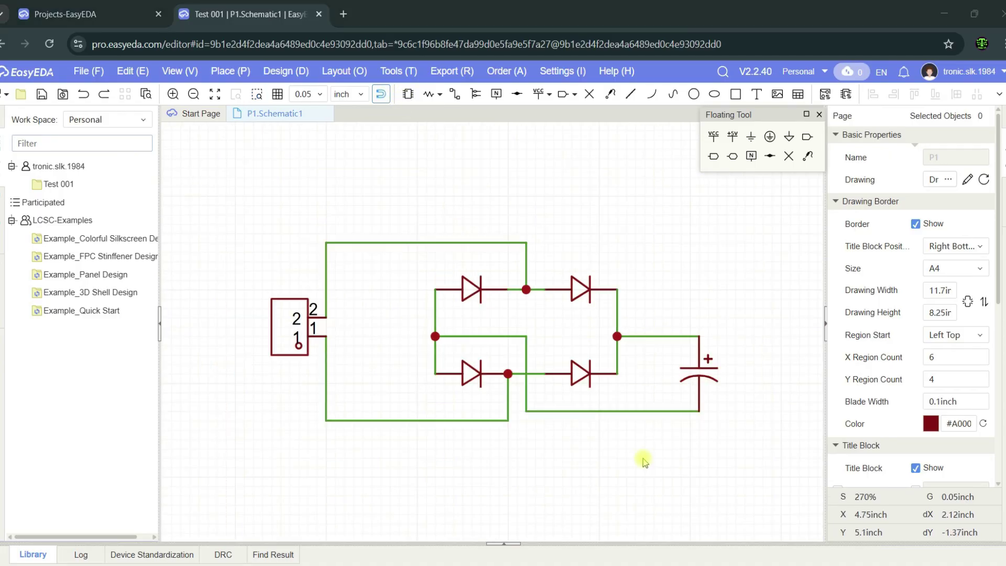